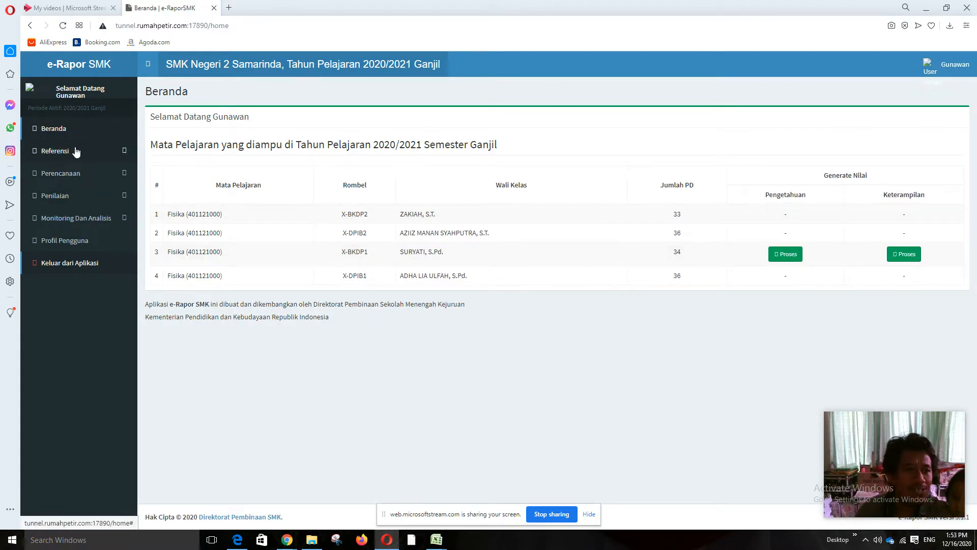
# - Log out of e-Rapor SMK and sign back in with the account e-mail and password for semester 2020/2021 Ganjil
pyautogui.click(64, 264)
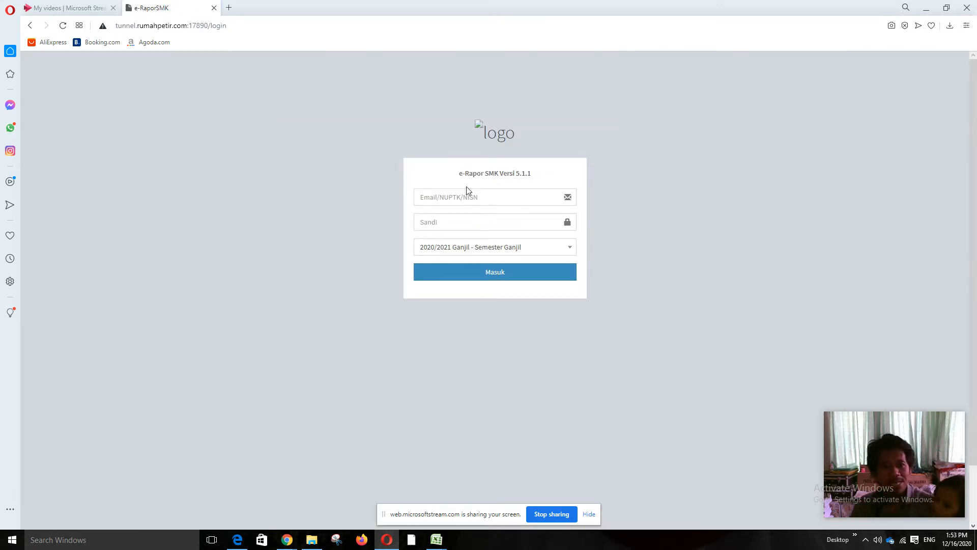
pyautogui.click(466, 192)
pyautogui.click(439, 222)
pyautogui.click(436, 227)
pyautogui.rightClick(427, 223)
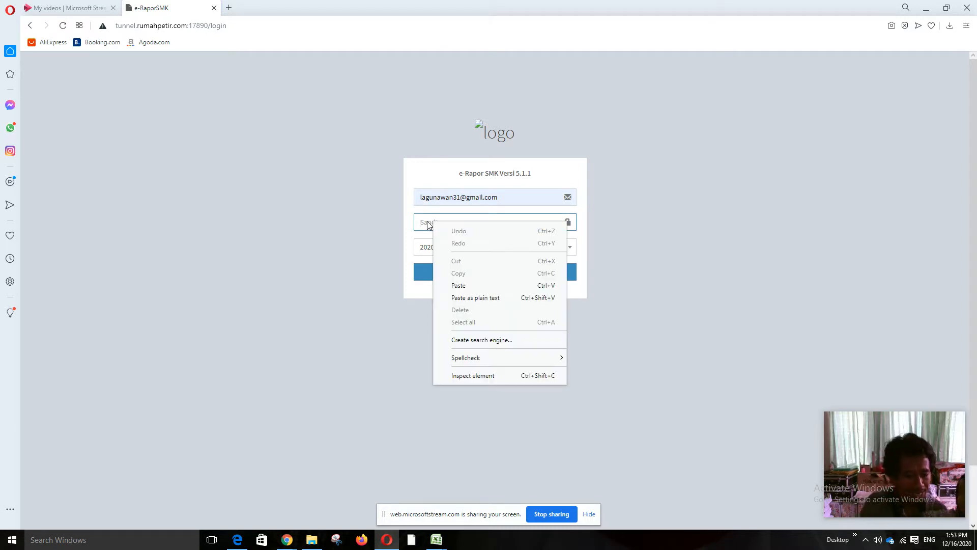
pyautogui.click(435, 222)
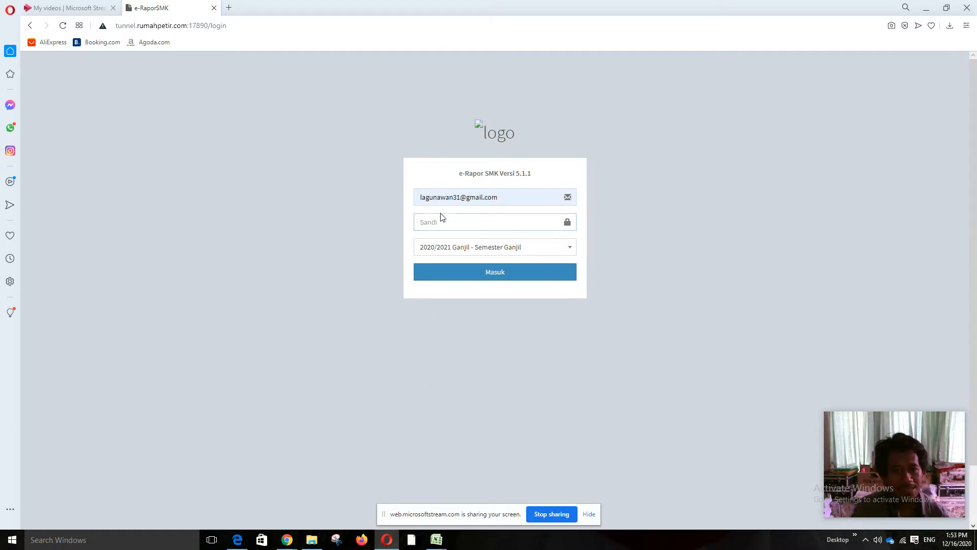
pyautogui.click(506, 276)
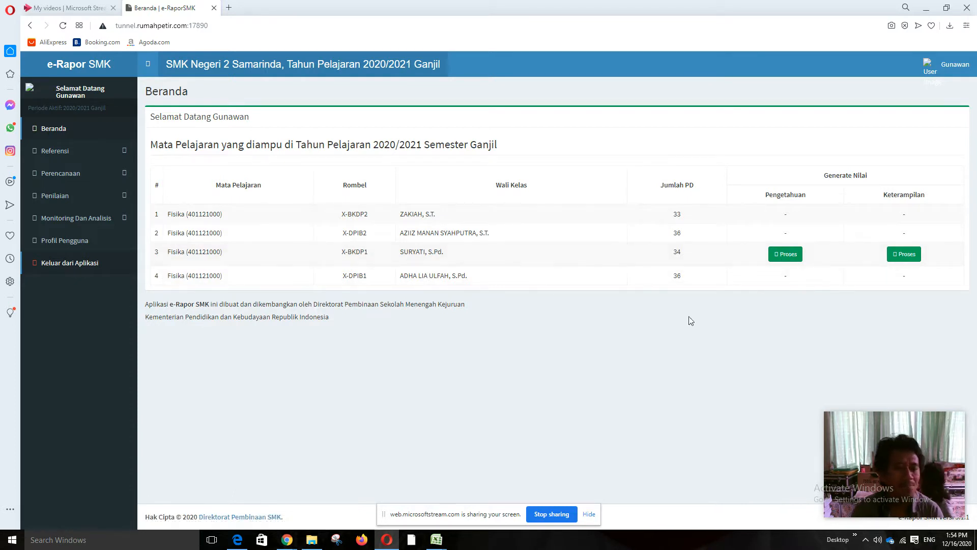
# - Set the Rasio Nilai Akhir for Fisika to 60 for Pengetahuan and 40 for Keterampilan, and save it
pyautogui.click(43, 152)
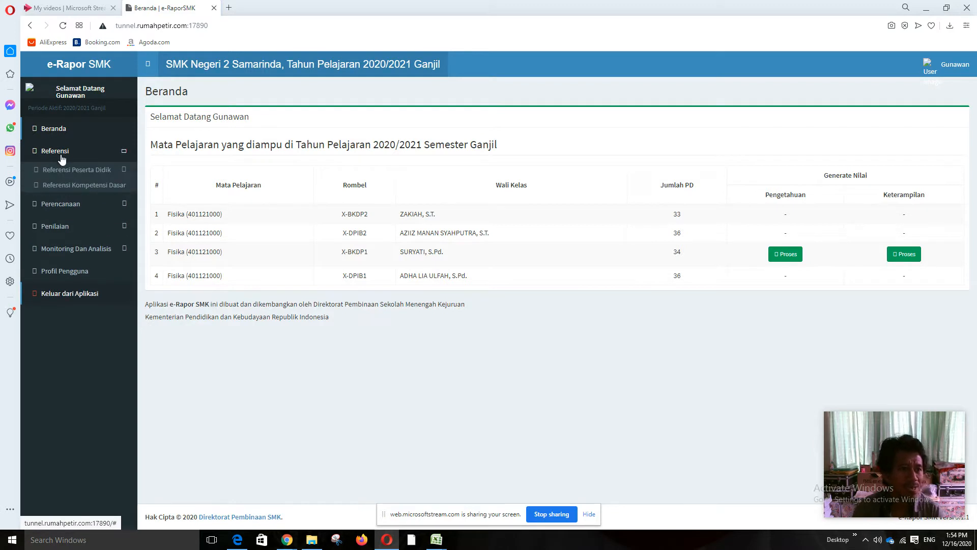
pyautogui.click(56, 205)
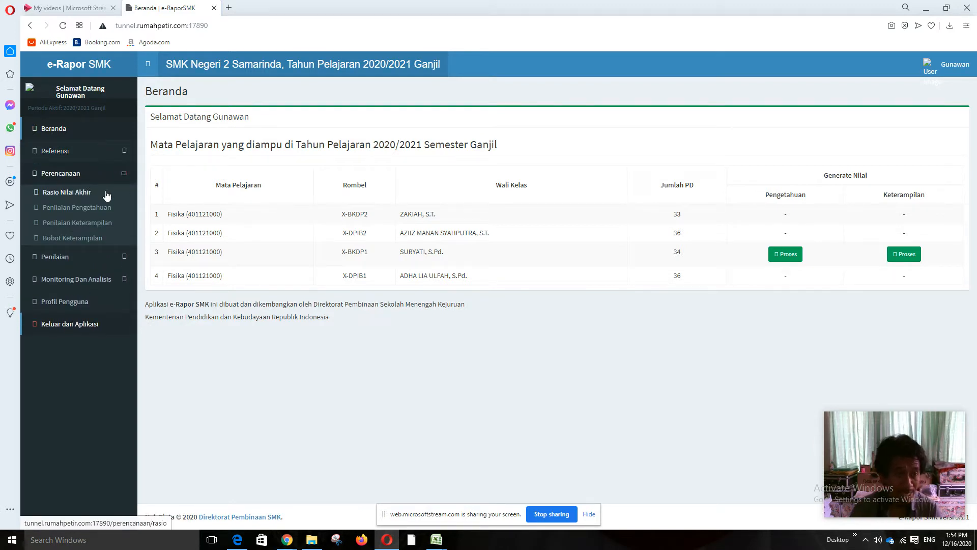
pyautogui.click(68, 194)
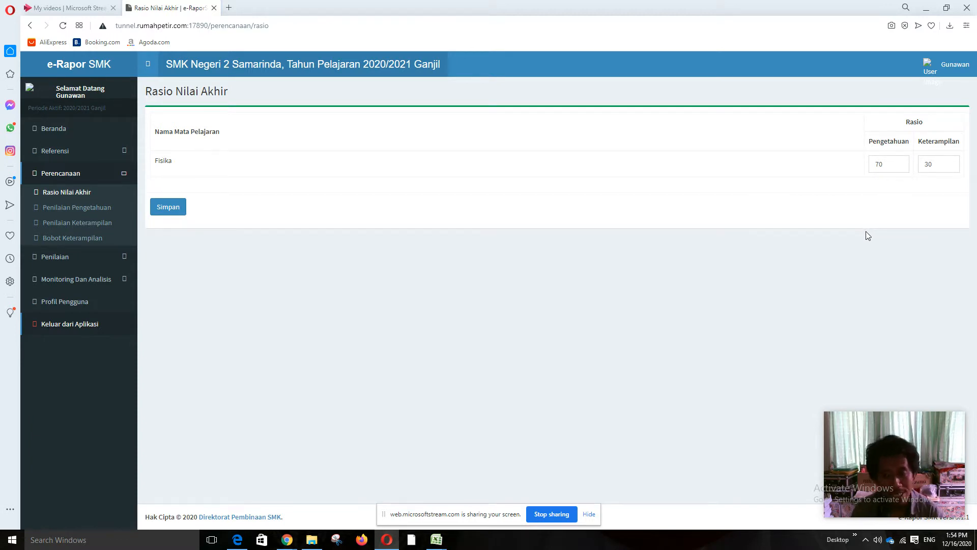
pyautogui.click(888, 166)
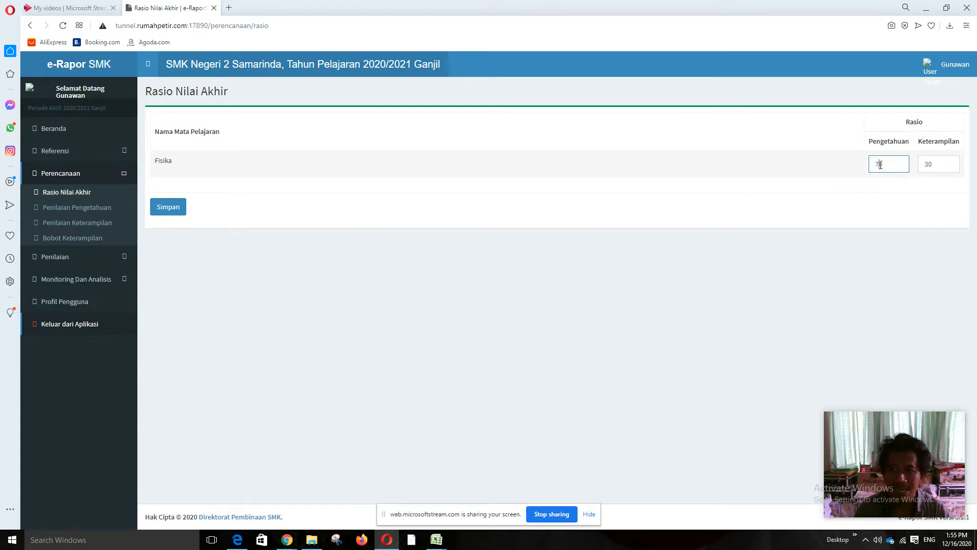
pyautogui.press('BackSpace')
pyautogui.write('6')
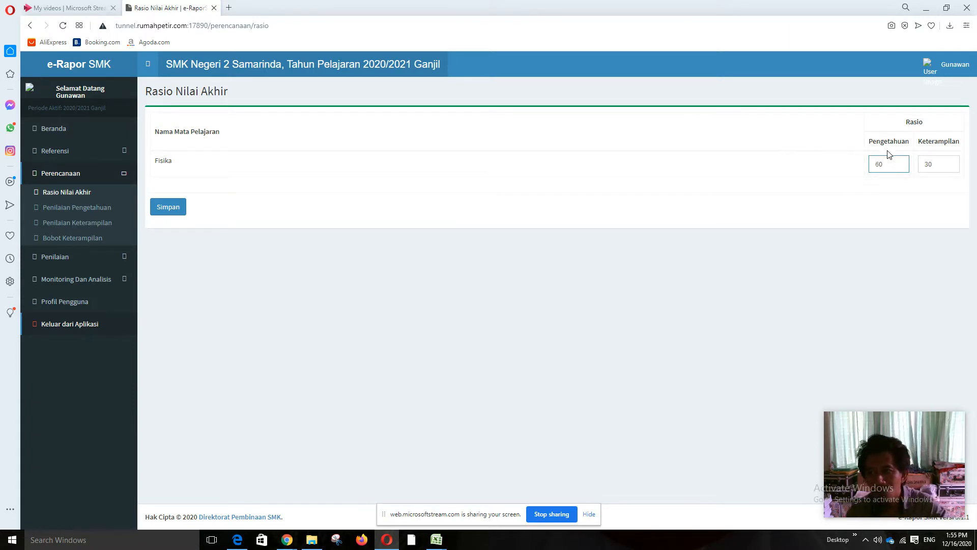
pyautogui.click(930, 165)
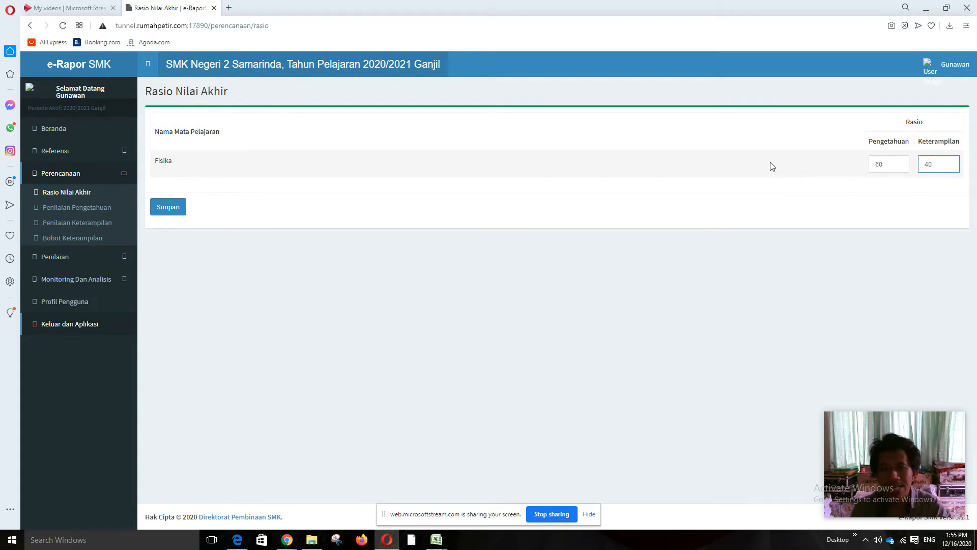
pyautogui.click(166, 209)
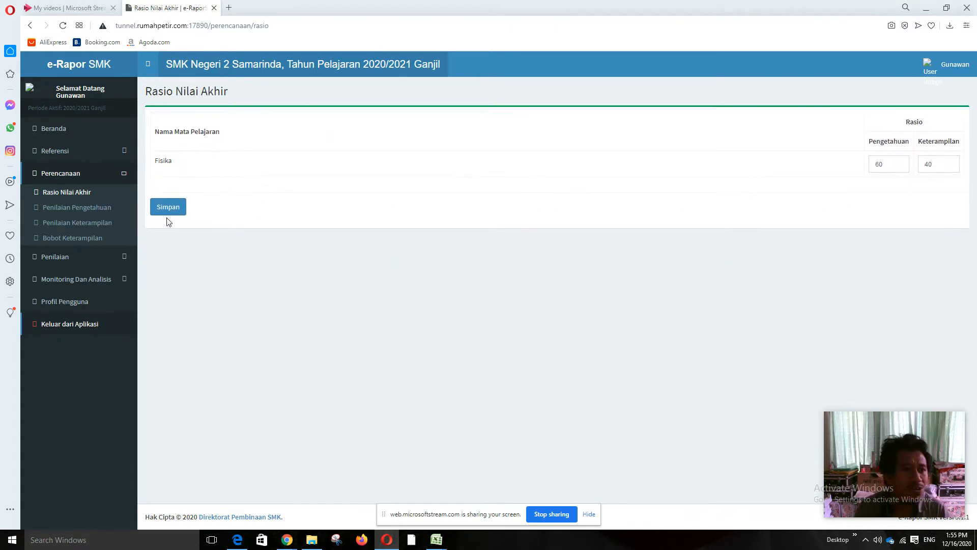
# - Start a new Penilaian Pengetahuan plan for Kelas 10, class group X-DPIB1, subject Fisika (401121000)
pyautogui.click(61, 208)
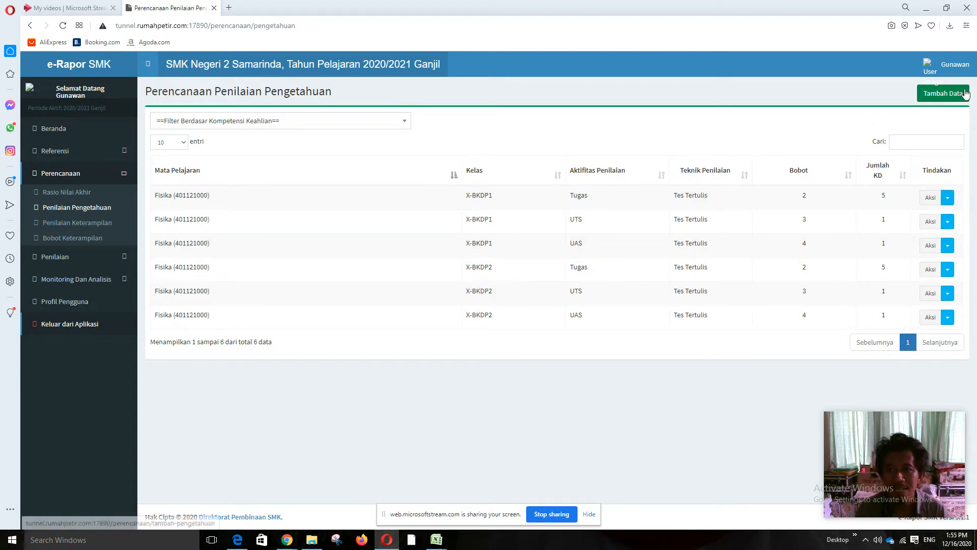
pyautogui.click(951, 98)
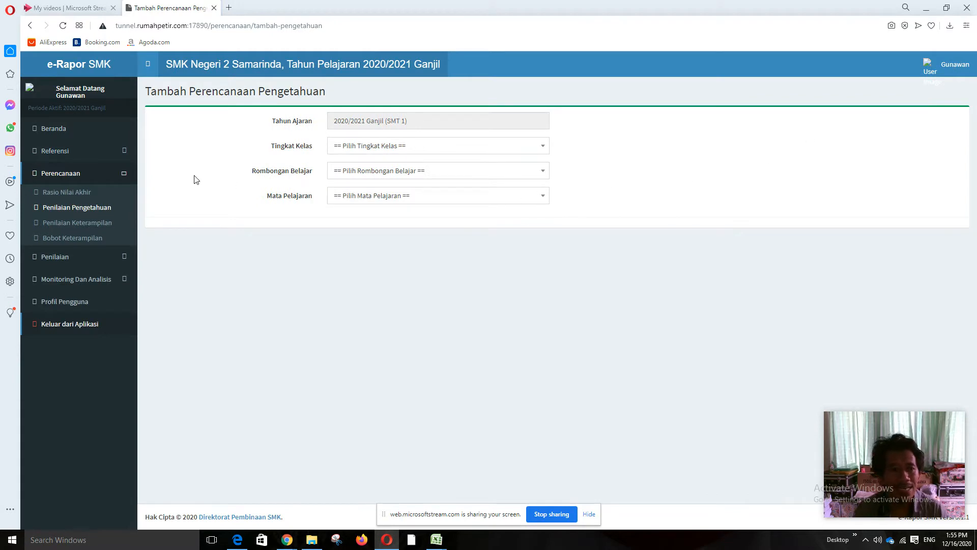
pyautogui.click(67, 212)
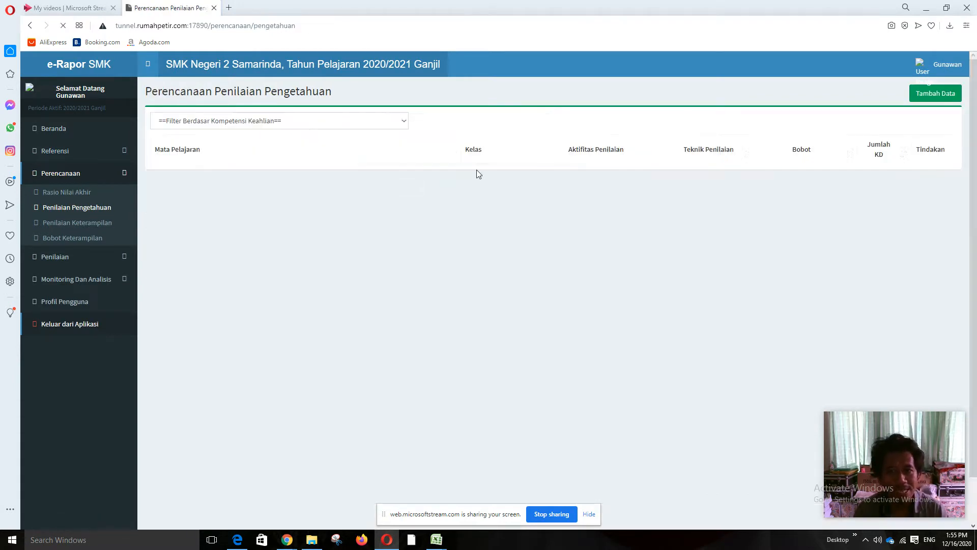
pyautogui.click(940, 96)
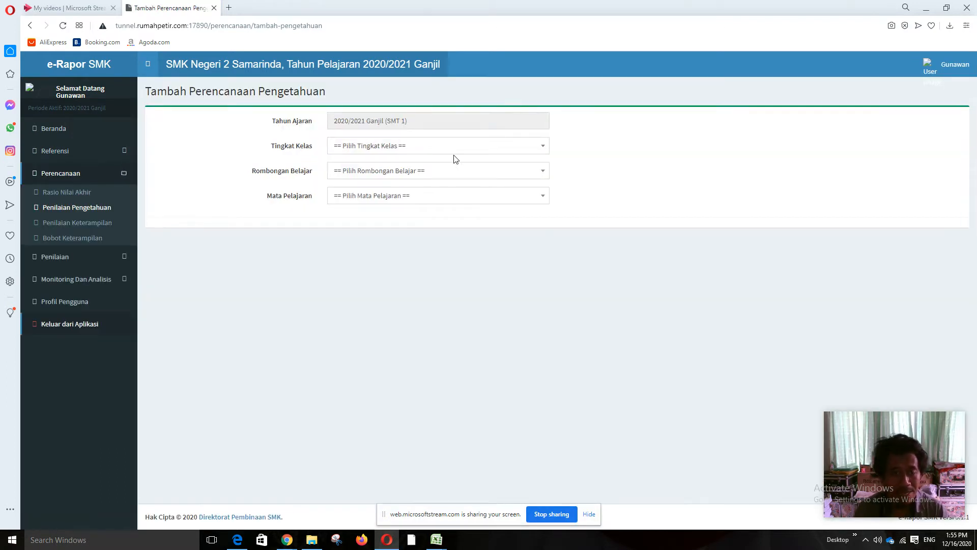
pyautogui.click(454, 153)
pyautogui.click(365, 204)
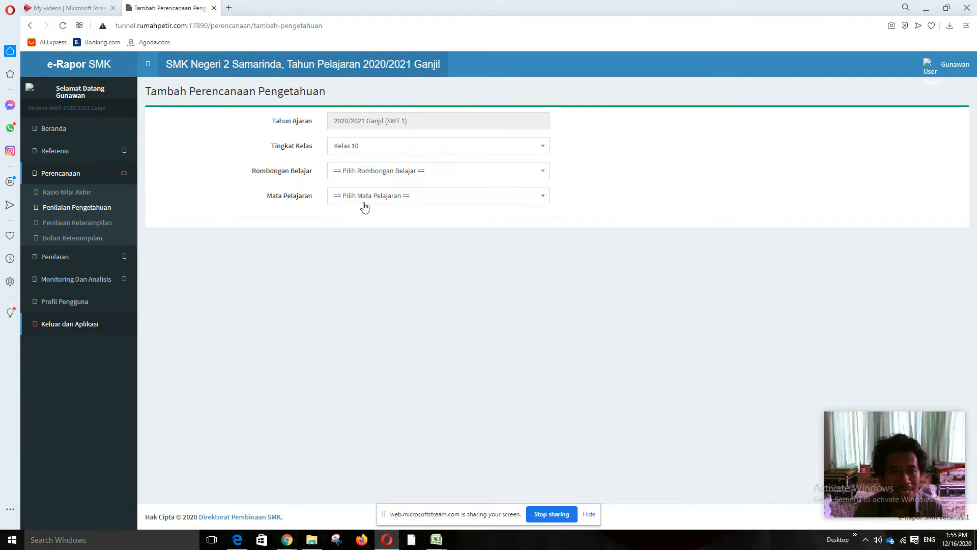
pyautogui.click(372, 171)
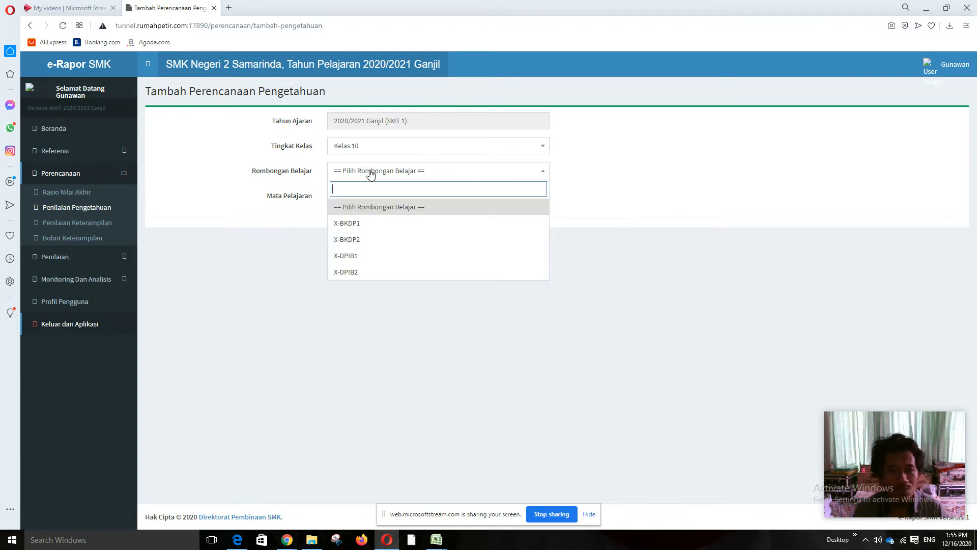
pyautogui.click(358, 260)
pyautogui.click(355, 203)
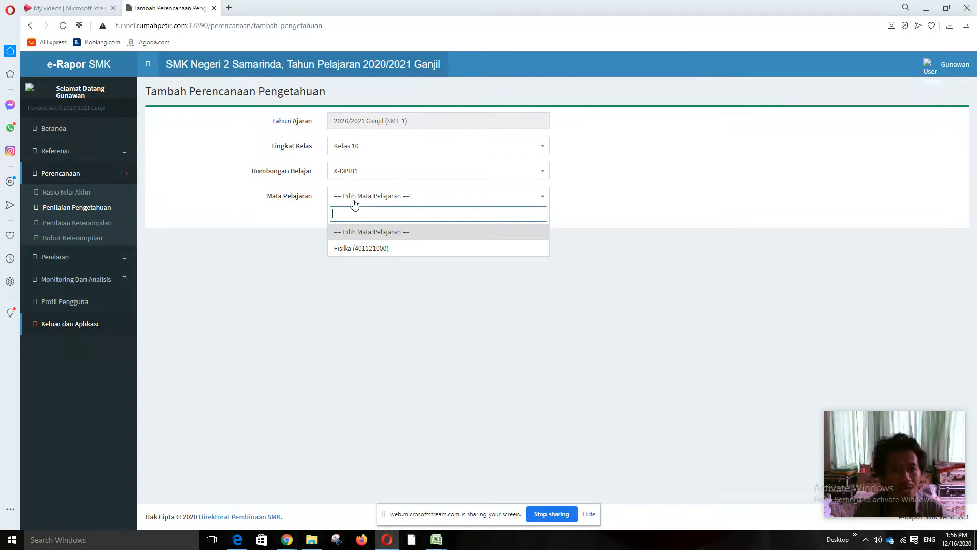
pyautogui.click(358, 253)
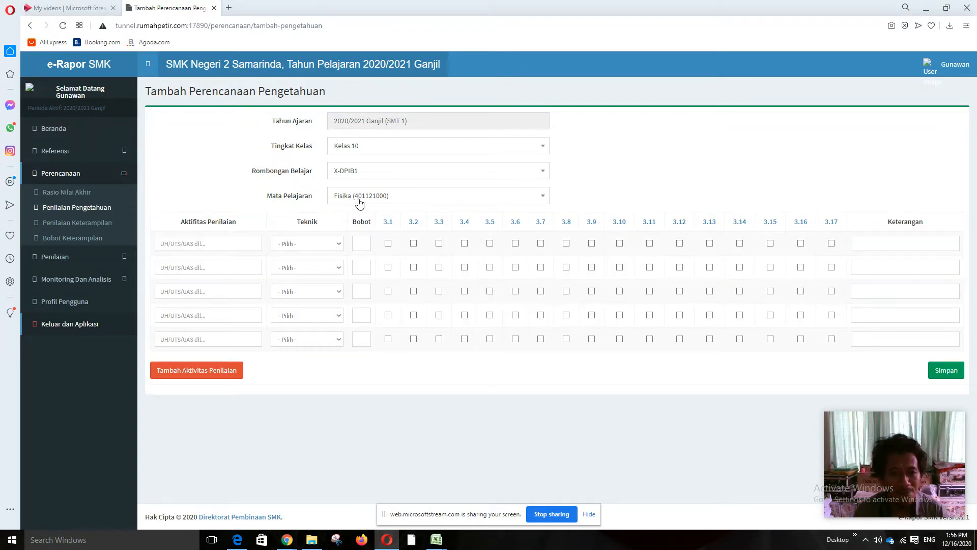
# - Name the first three assessment activities of the plan Tugas, UTS and UAS
pyautogui.click(195, 244)
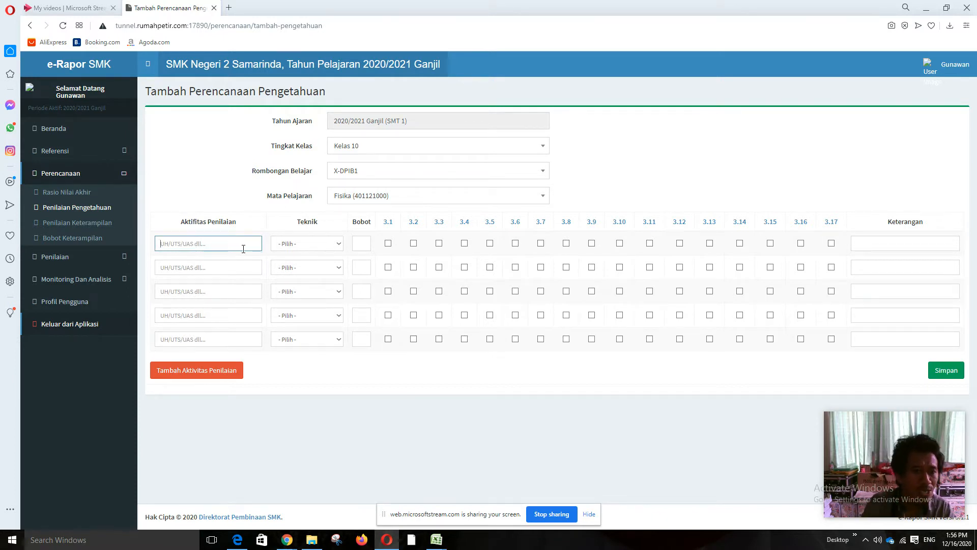
pyautogui.write('Tugas')
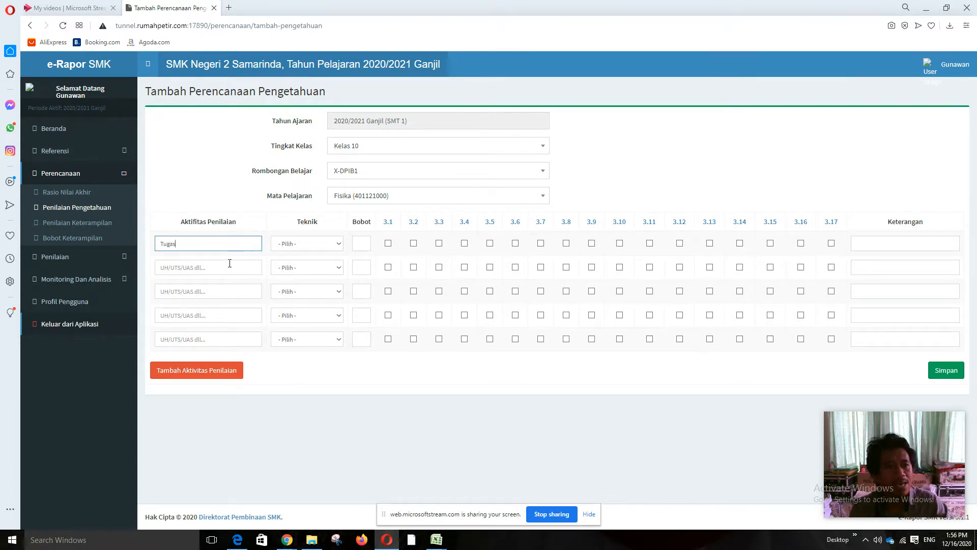
pyautogui.click(227, 263)
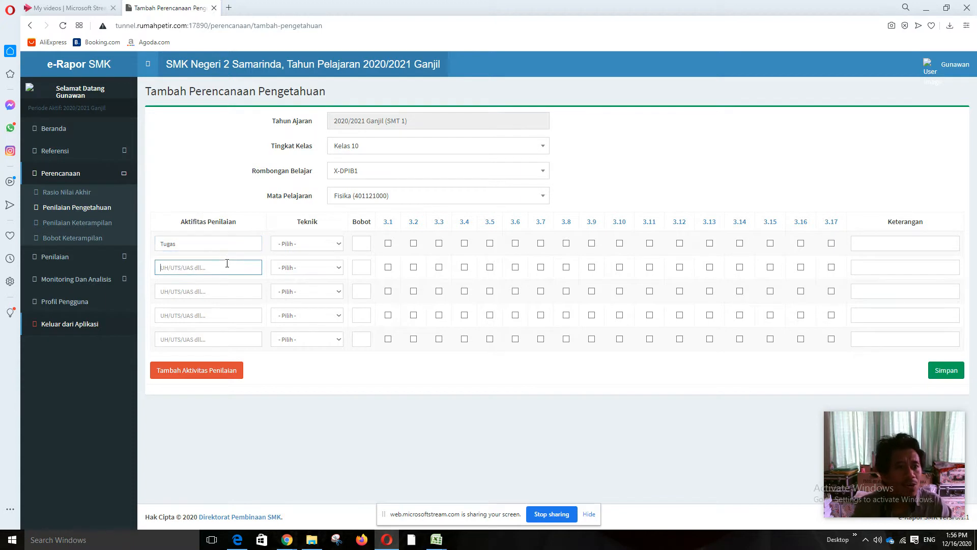
pyautogui.write('UTS')
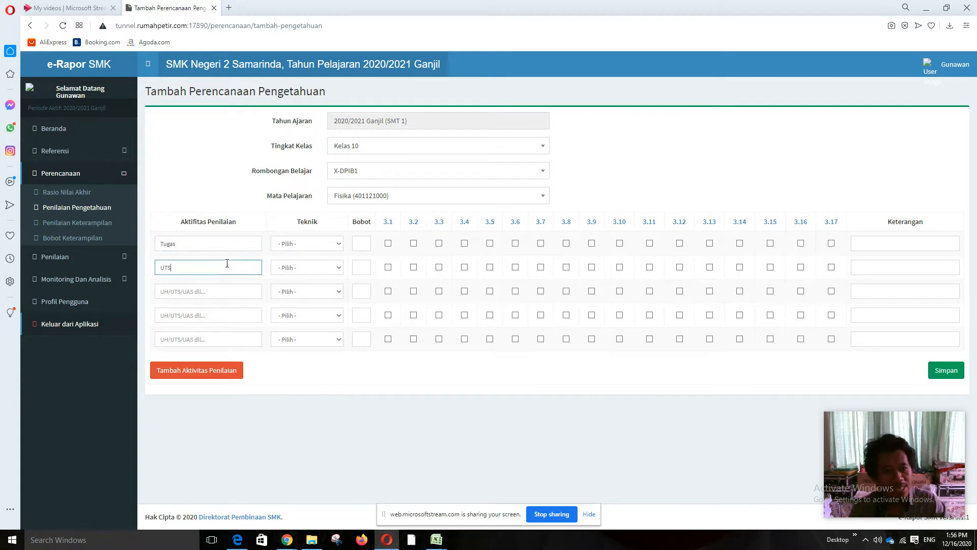
pyautogui.click(205, 297)
pyautogui.write('UAS')
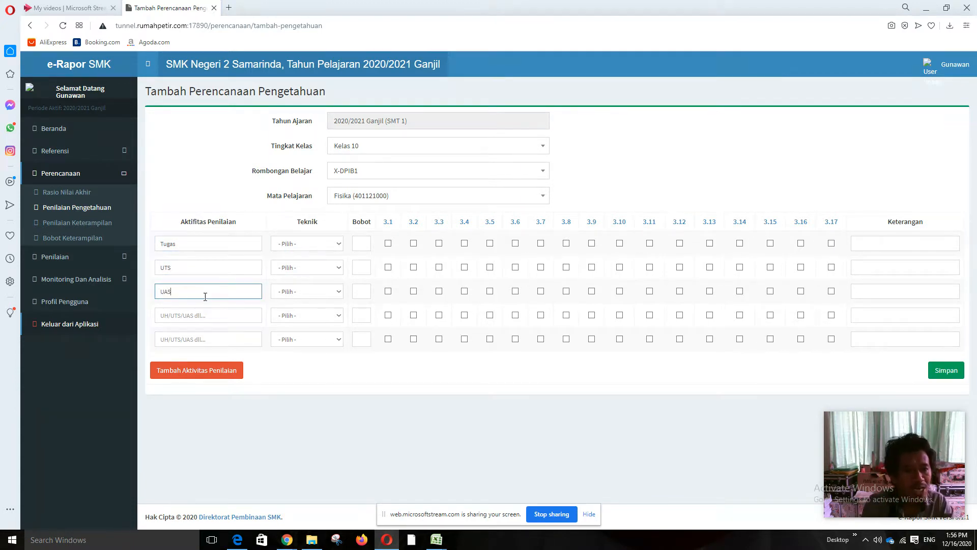
pyautogui.click(207, 245)
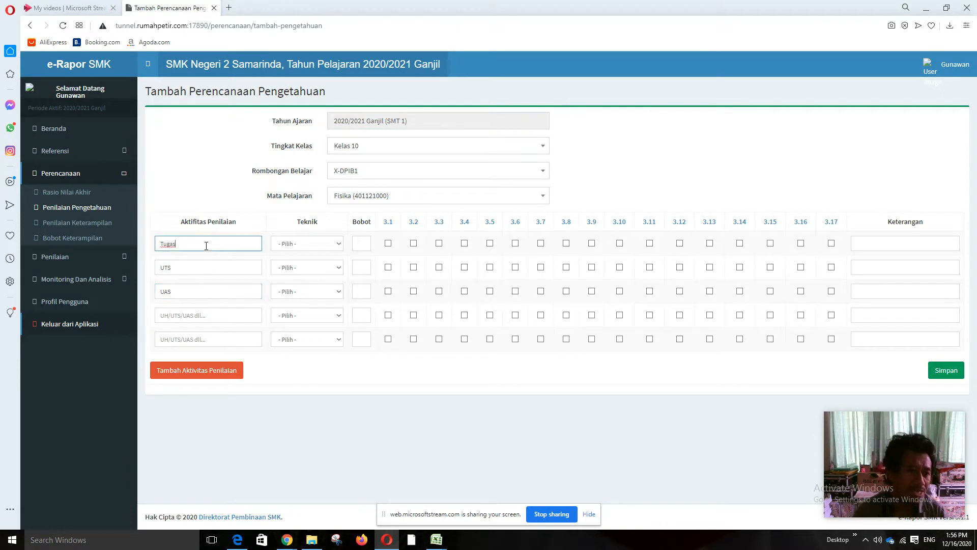
pyautogui.click(180, 269)
pyautogui.click(170, 315)
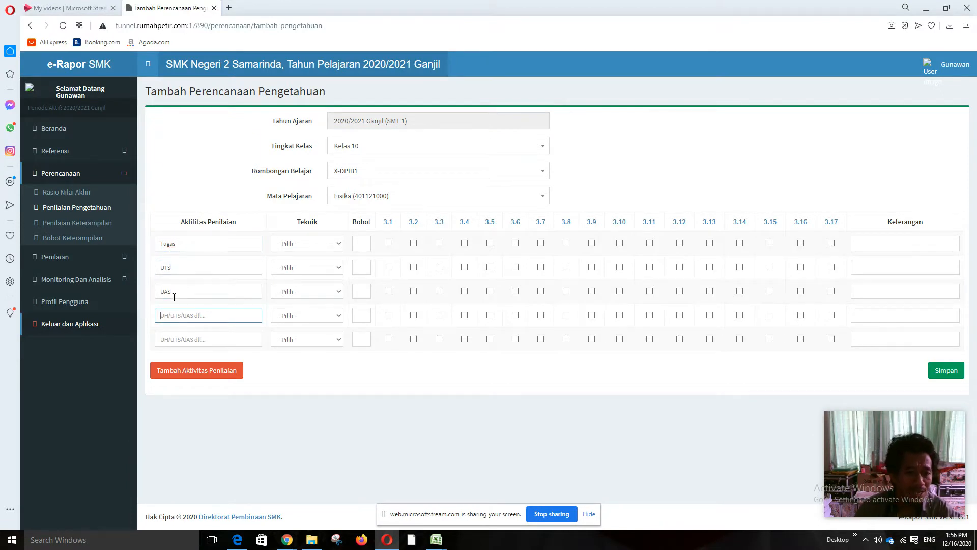
pyautogui.write('U')
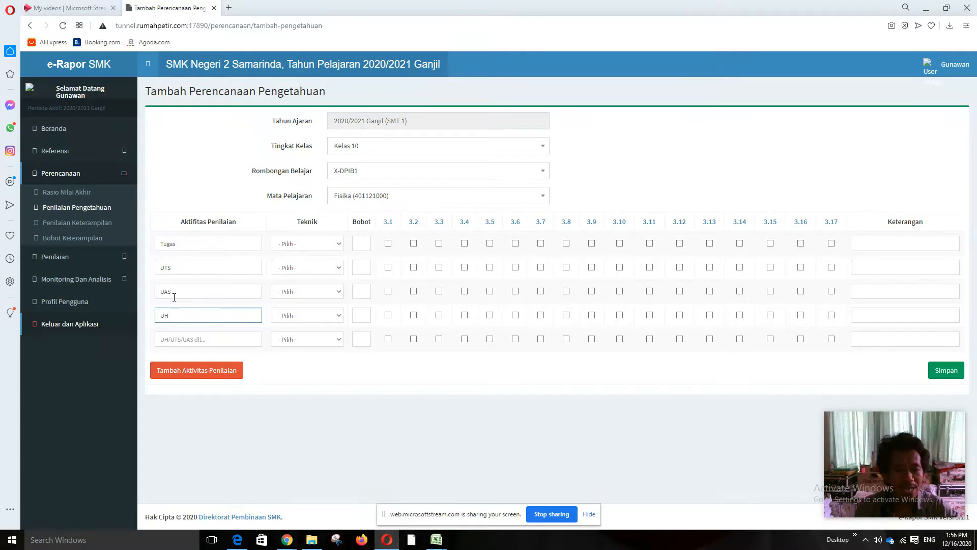
pyautogui.press('BackSpace')
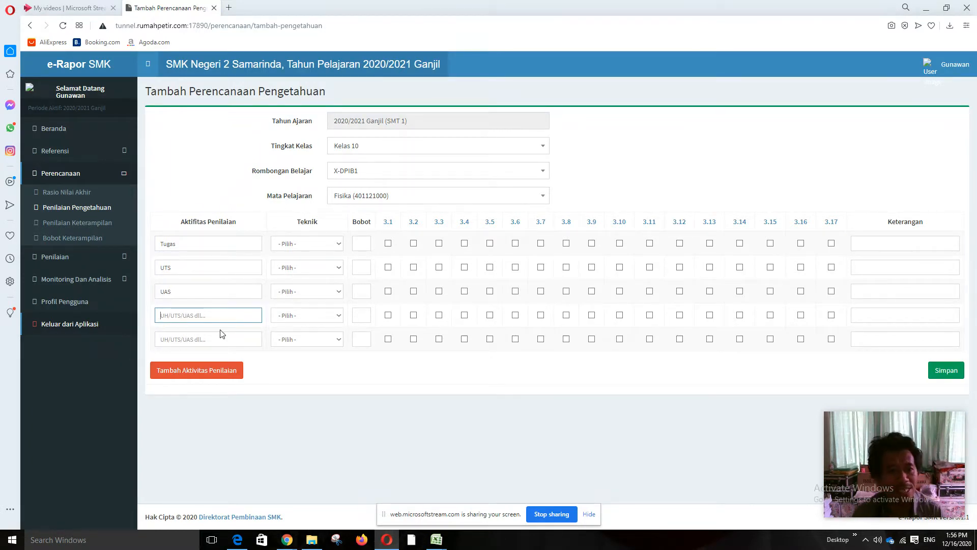
pyautogui.click(203, 245)
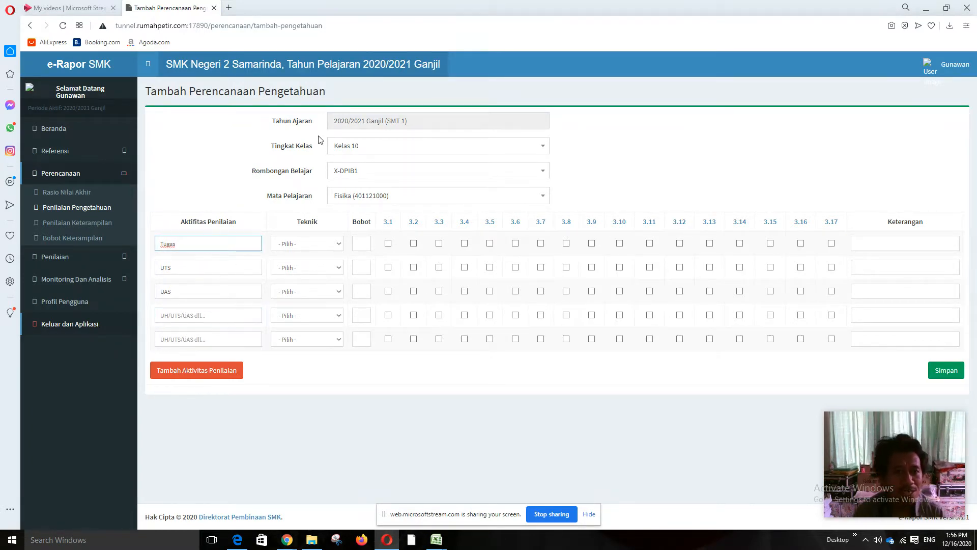
# - Set the Teknik of the Tugas, UTS and UAS activities to Tes Tertulis
pyautogui.click(321, 246)
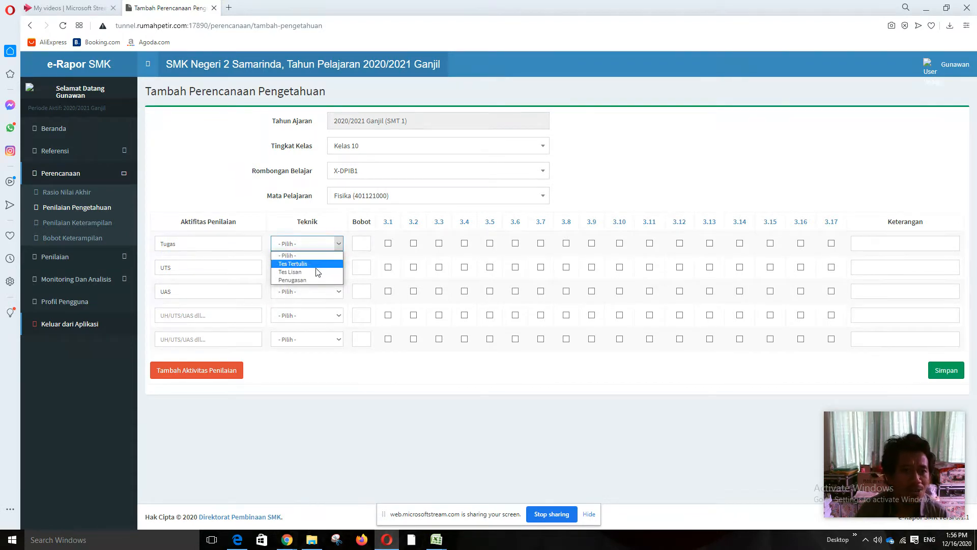
pyautogui.click(316, 264)
pyautogui.click(336, 272)
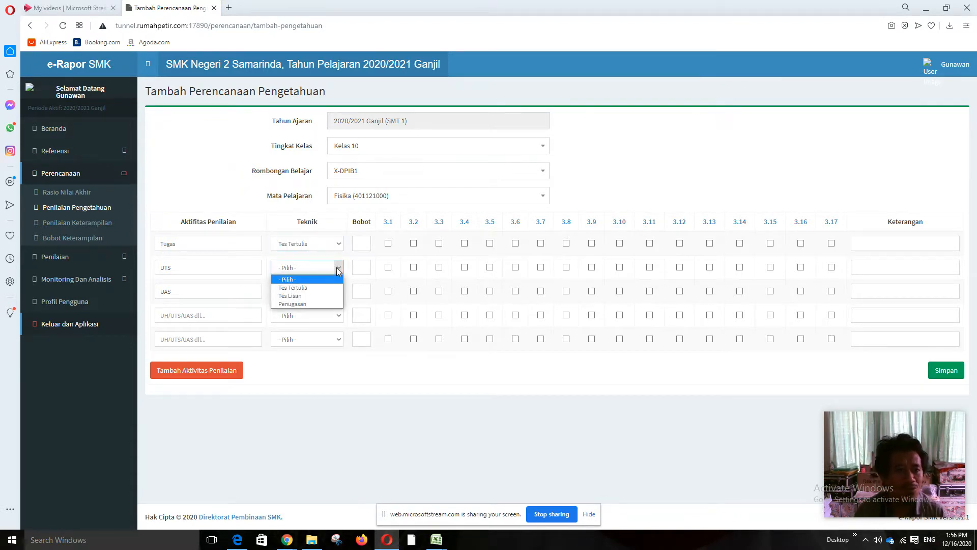
pyautogui.click(322, 286)
pyautogui.click(336, 292)
pyautogui.click(321, 311)
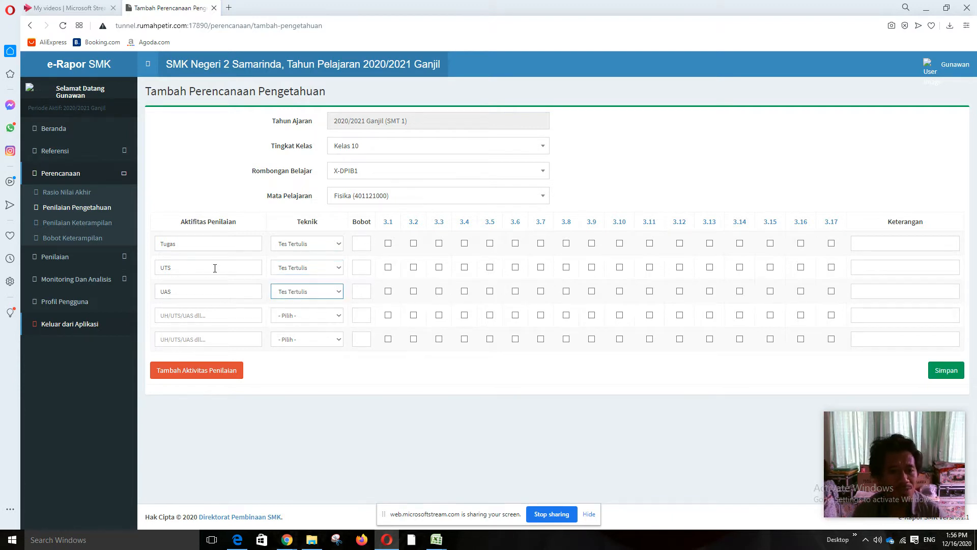
pyautogui.click(336, 246)
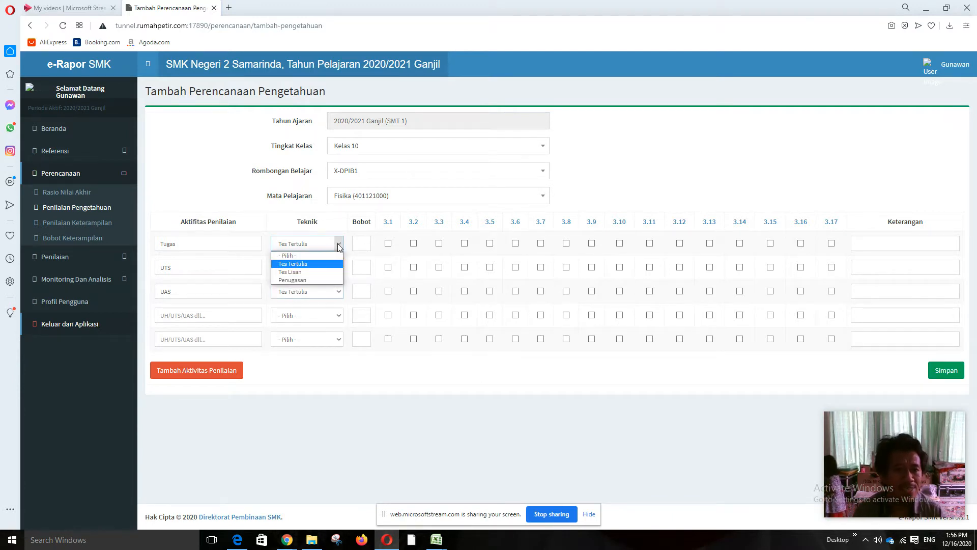
pyautogui.click(316, 280)
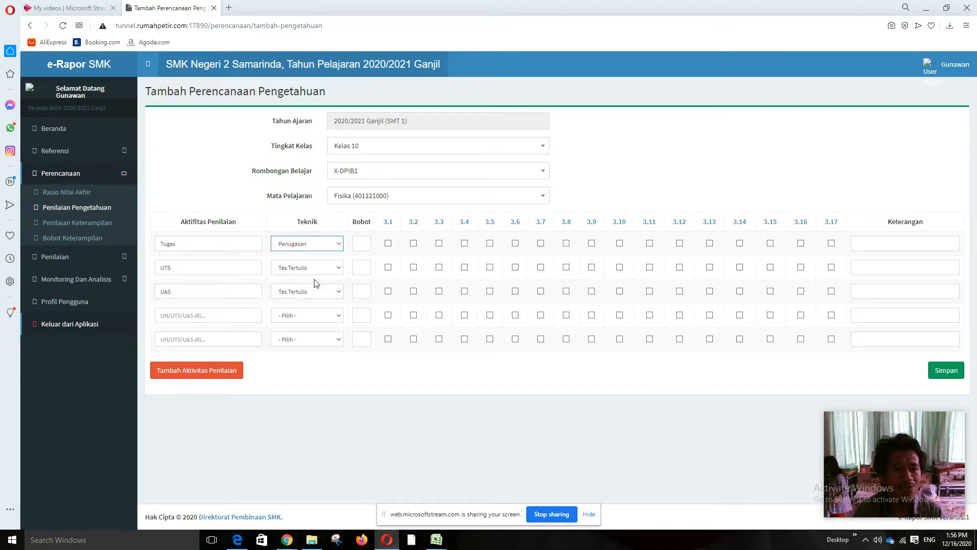
pyautogui.click(340, 247)
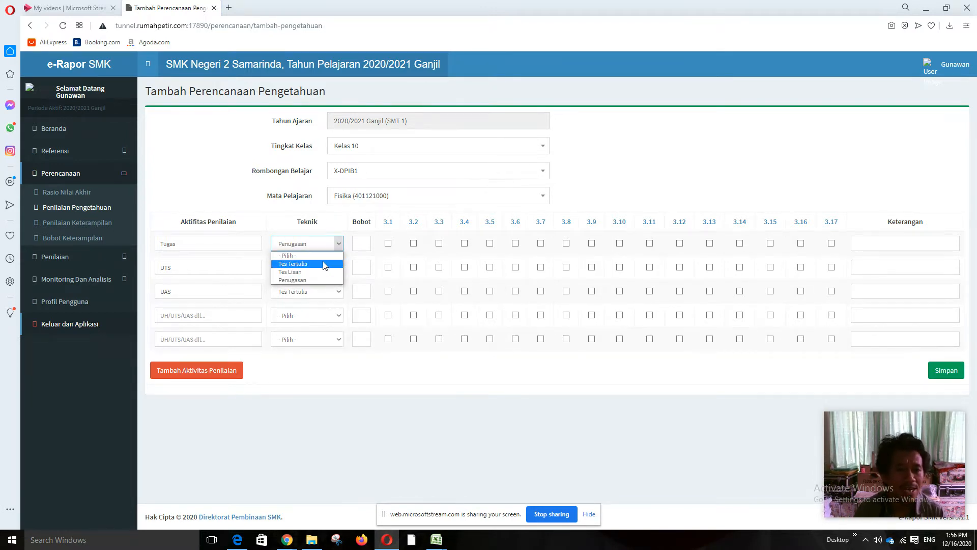
pyautogui.click(302, 264)
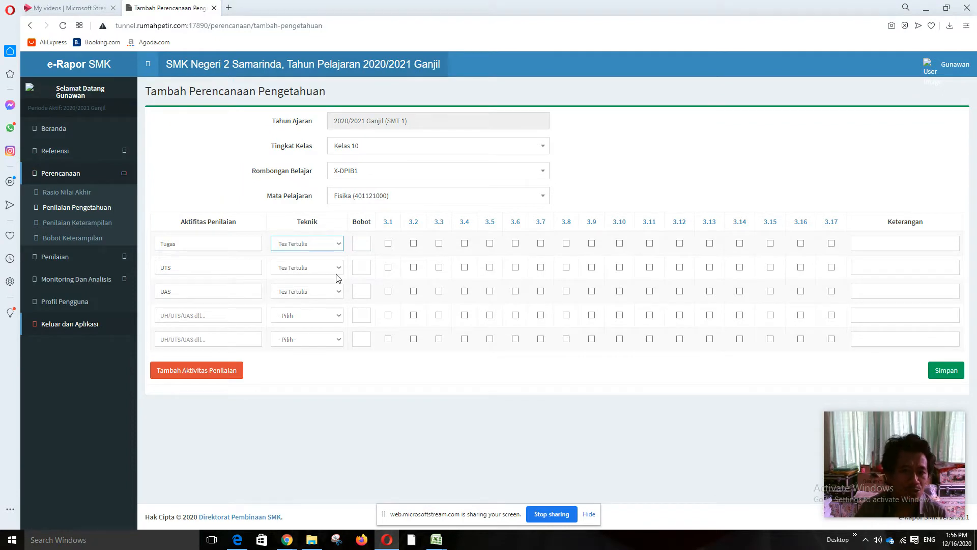
# - Set the Bobot to 2 for Tugas, 3 for UTS and 4 for UAS
pyautogui.click(365, 245)
pyautogui.click(366, 271)
pyautogui.click(362, 289)
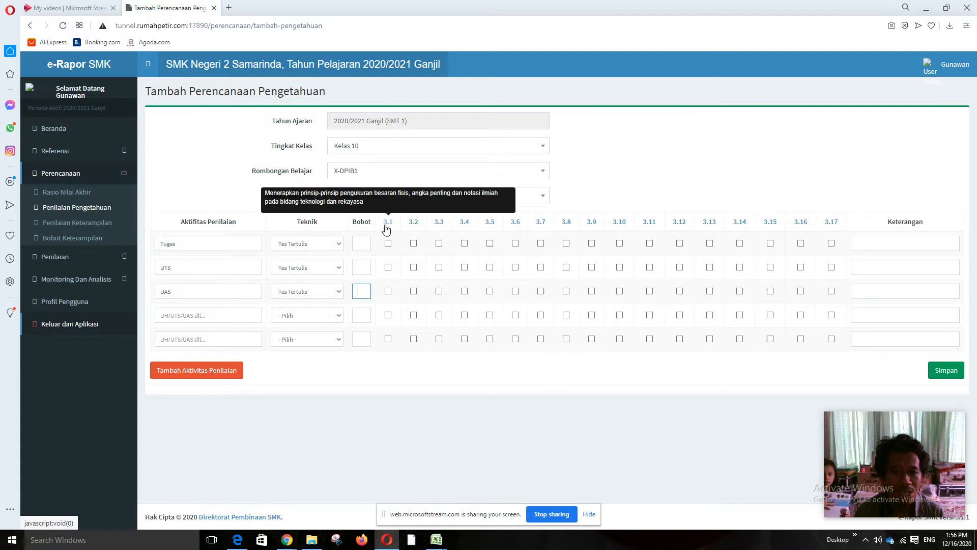
pyautogui.click(361, 242)
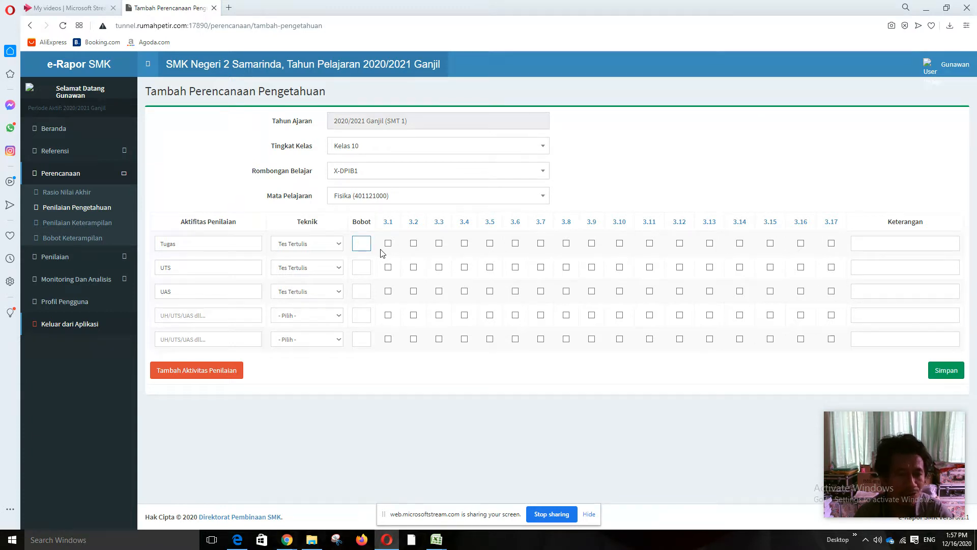
pyautogui.click(367, 264)
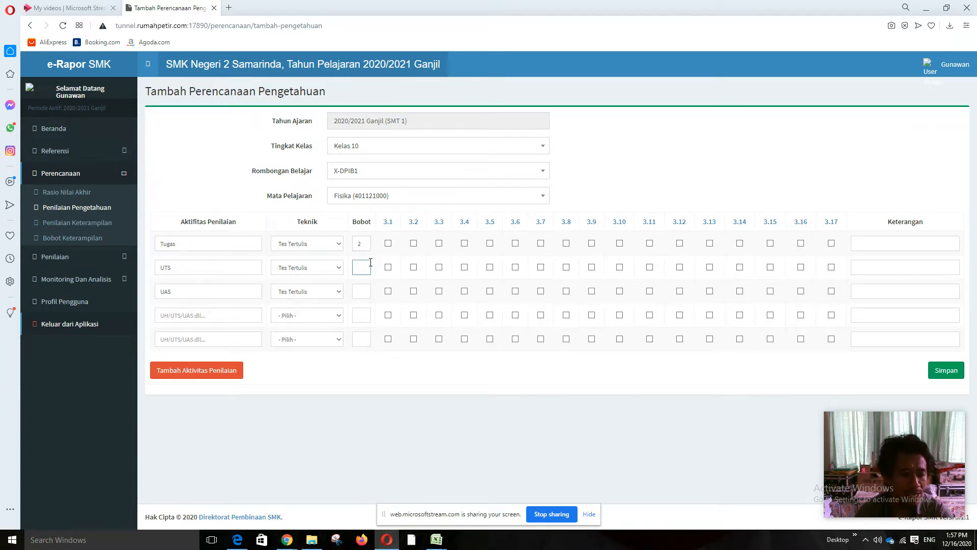
pyautogui.click(364, 294)
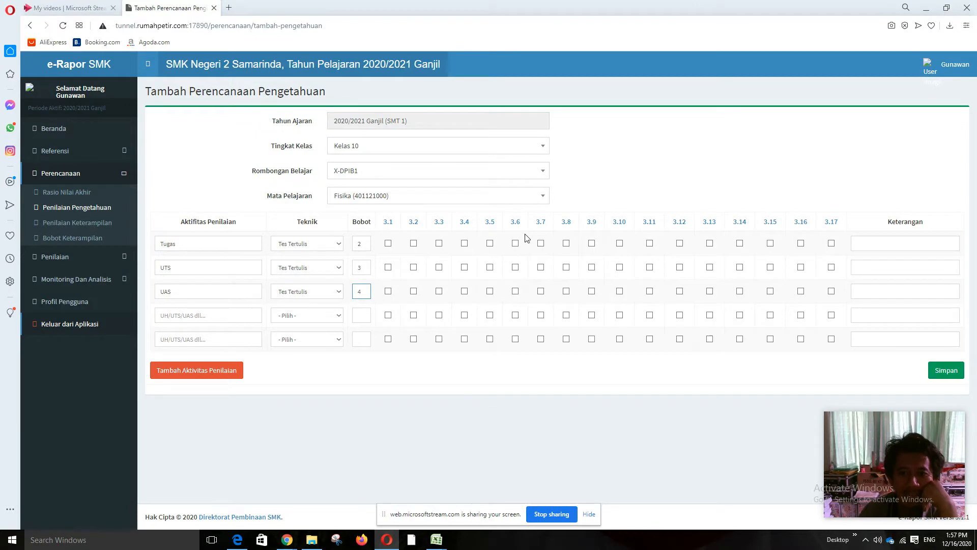
# - Assign competencies 3.1 to 3.5 to Tugas, and competency 3.5 to both UTS and UAS
pyautogui.click(389, 245)
pyautogui.click(438, 244)
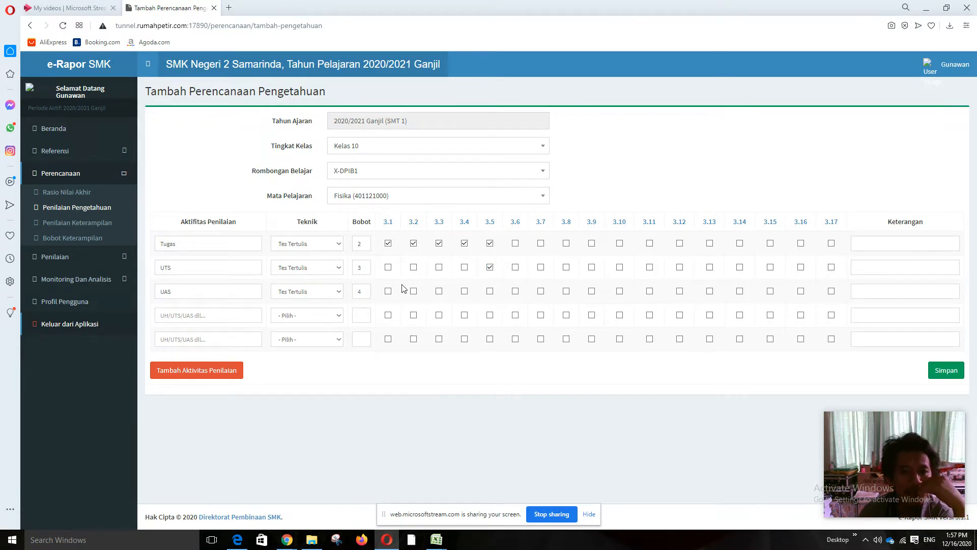
pyautogui.click(490, 292)
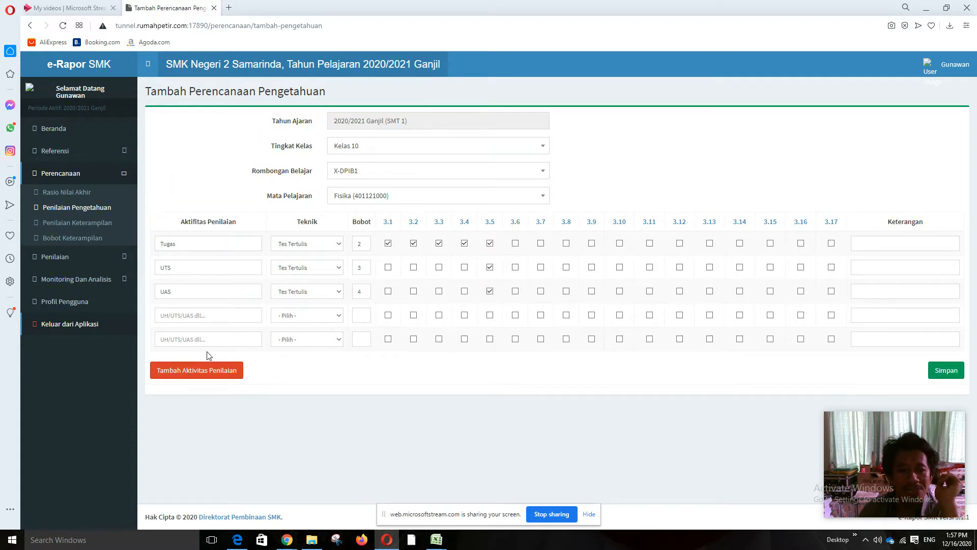
# - Add an extra blank assessment activity row and save the knowledge assessment plan
pyautogui.click(193, 317)
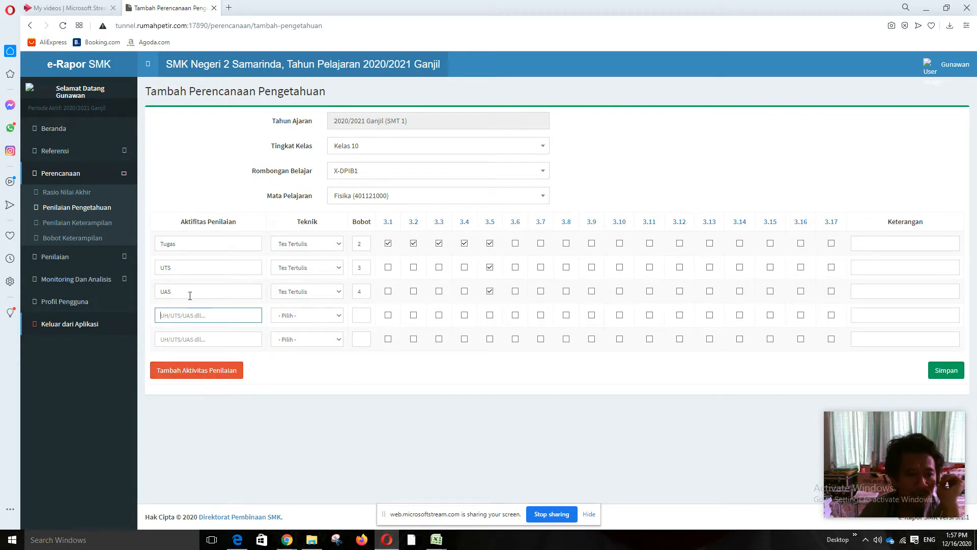
pyautogui.click(182, 375)
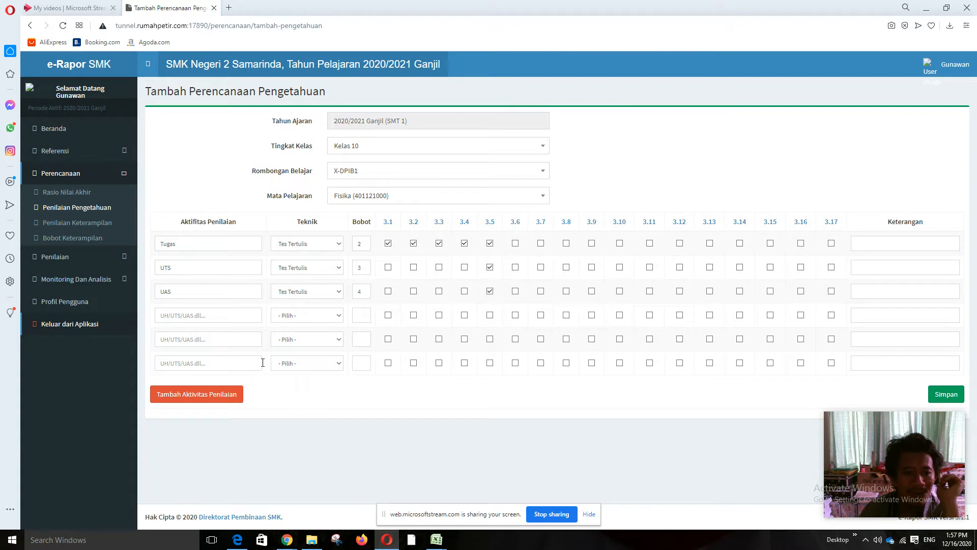
pyautogui.click(309, 365)
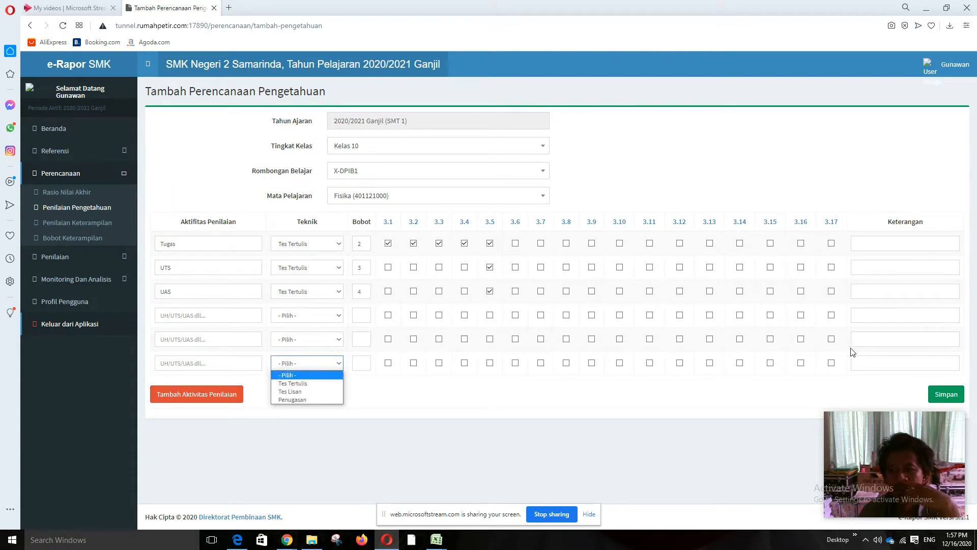
pyautogui.click(931, 395)
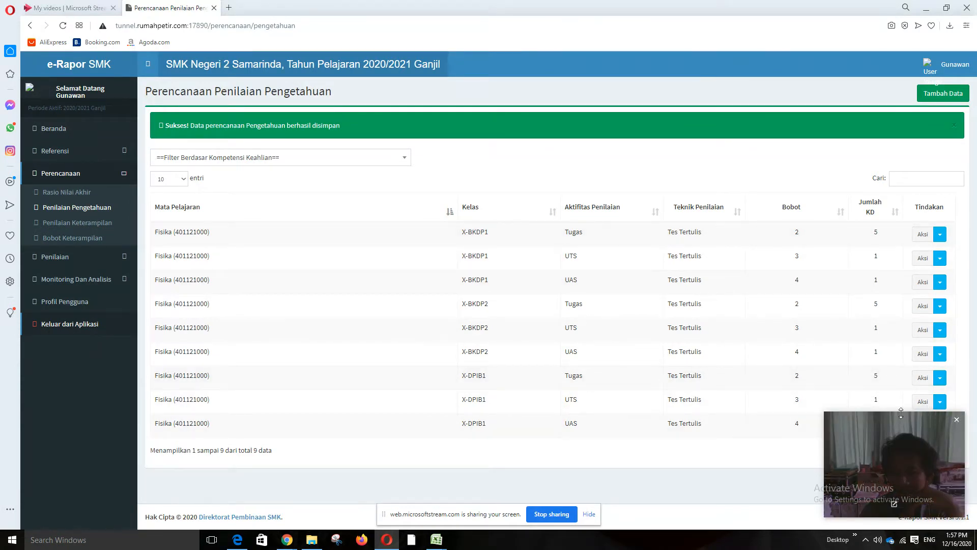
# - Duplicate the Tugas plan of X-DPIB1 to class group X-DPIB2
pyautogui.moveTo(886, 424); pyautogui.dragTo(760, 492)
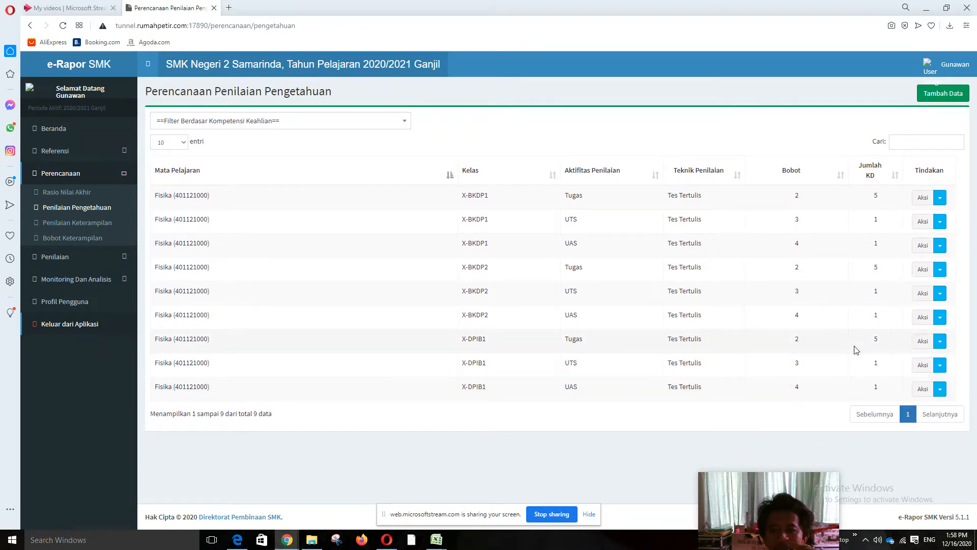
pyautogui.click(938, 342)
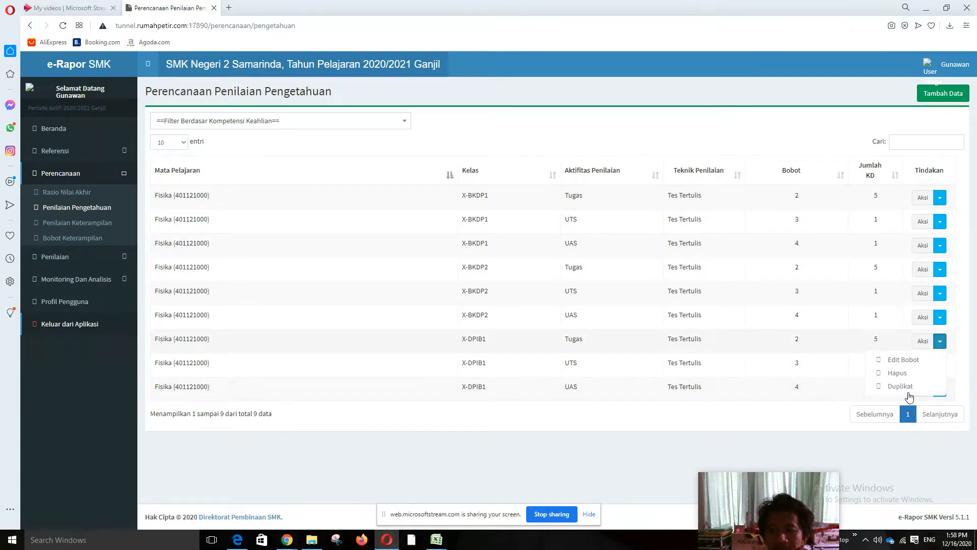
pyautogui.click(884, 389)
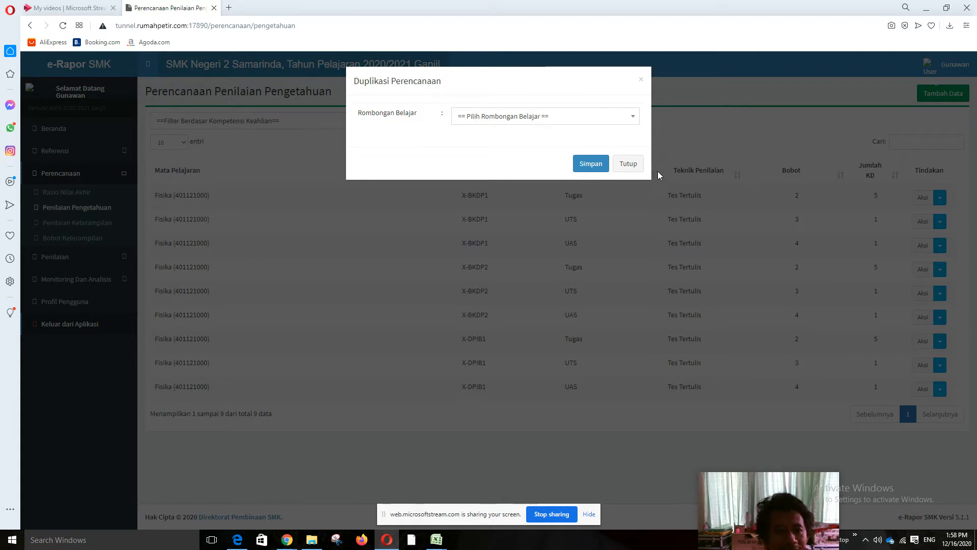
pyautogui.click(632, 119)
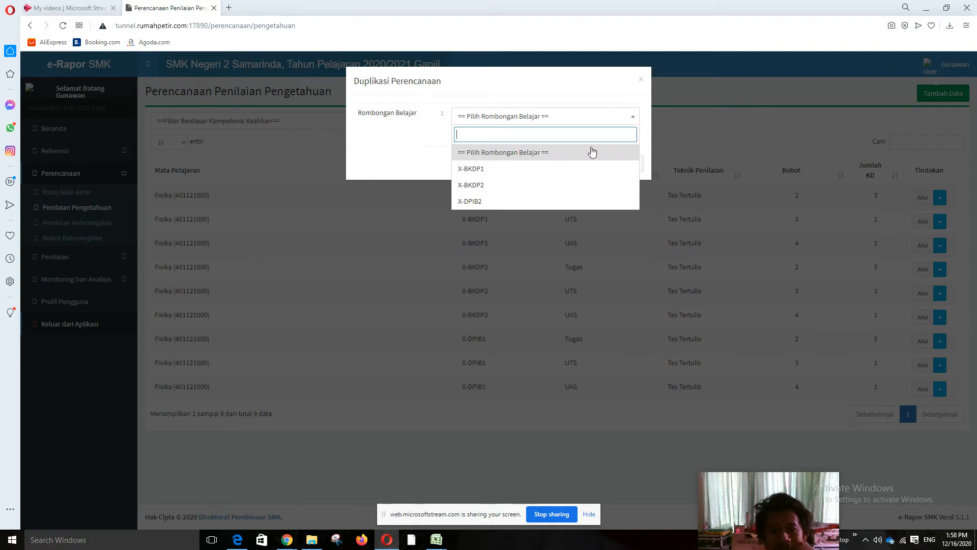
pyautogui.click(499, 204)
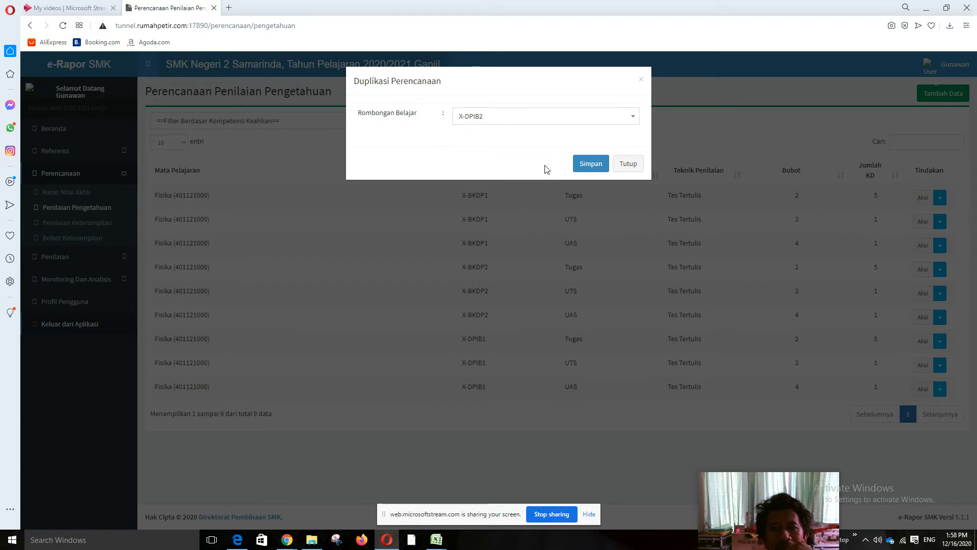
pyautogui.click(588, 164)
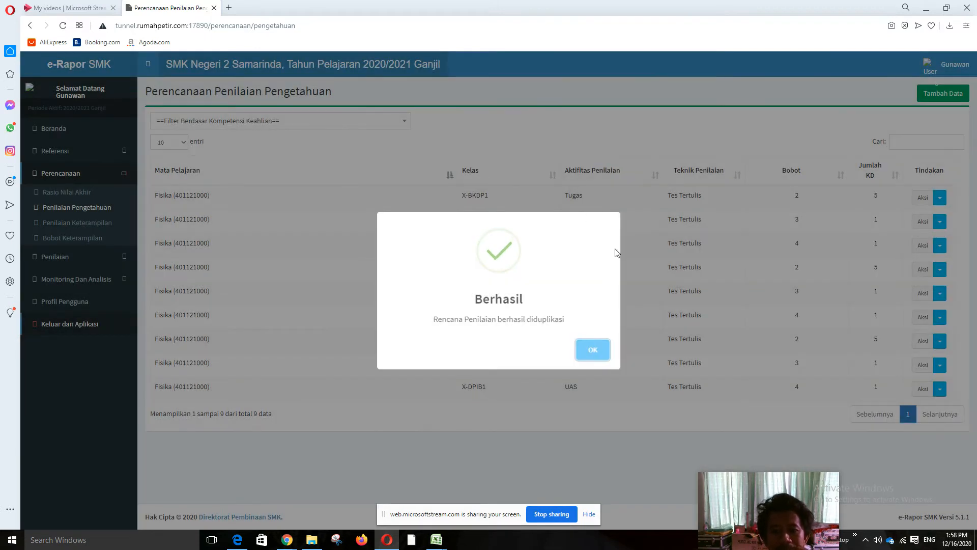
pyautogui.click(595, 350)
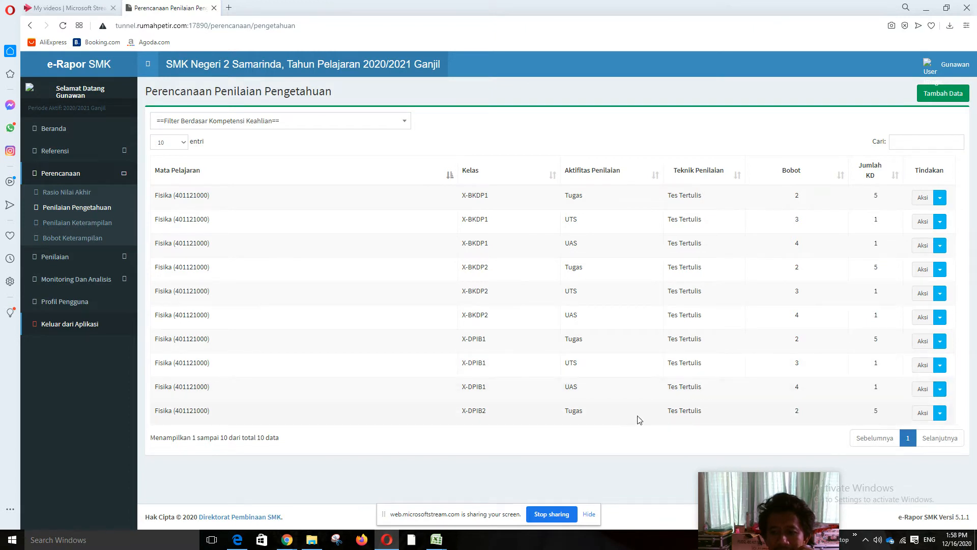
# - Duplicate the UTS plan of X-DPIB1 to class group X-DPIB2
pyautogui.click(940, 370)
pyautogui.click(904, 415)
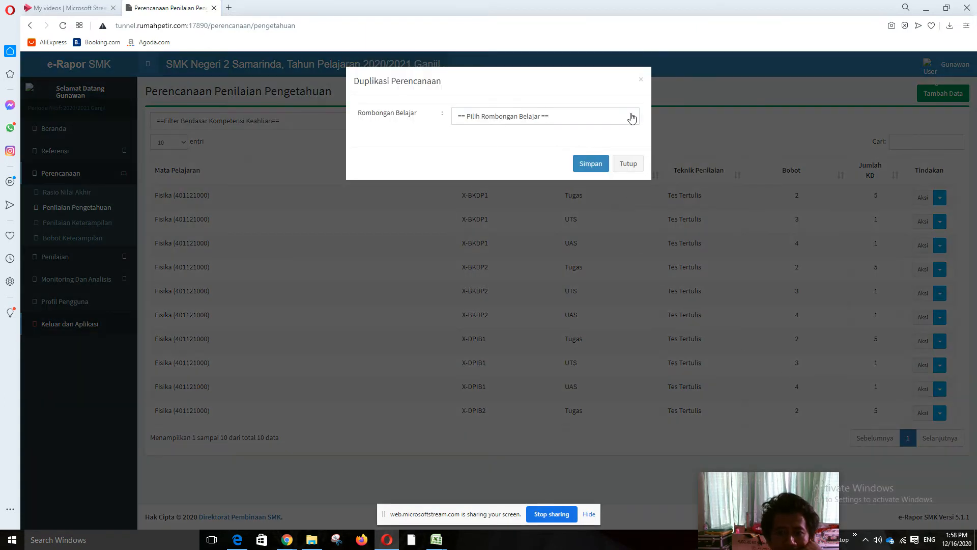
pyautogui.click(631, 118)
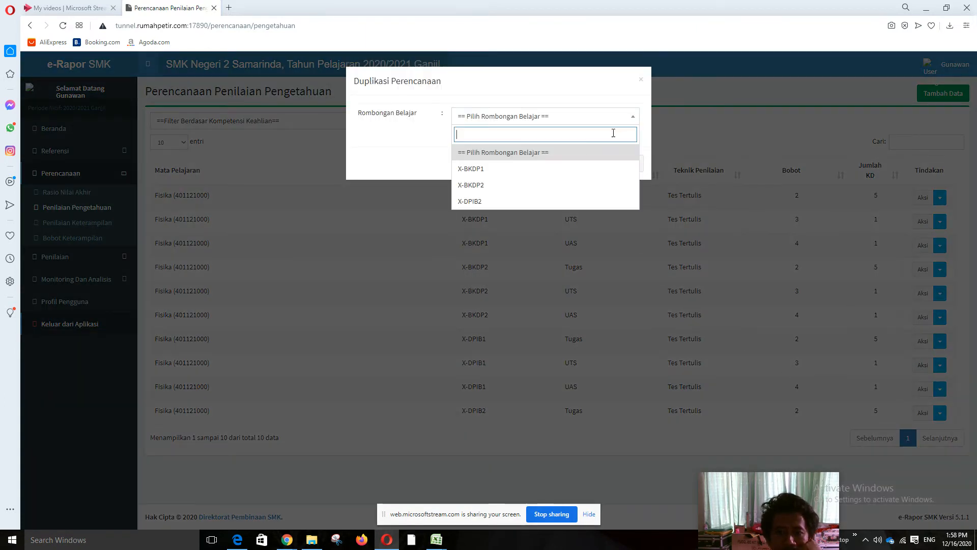
pyautogui.click(499, 202)
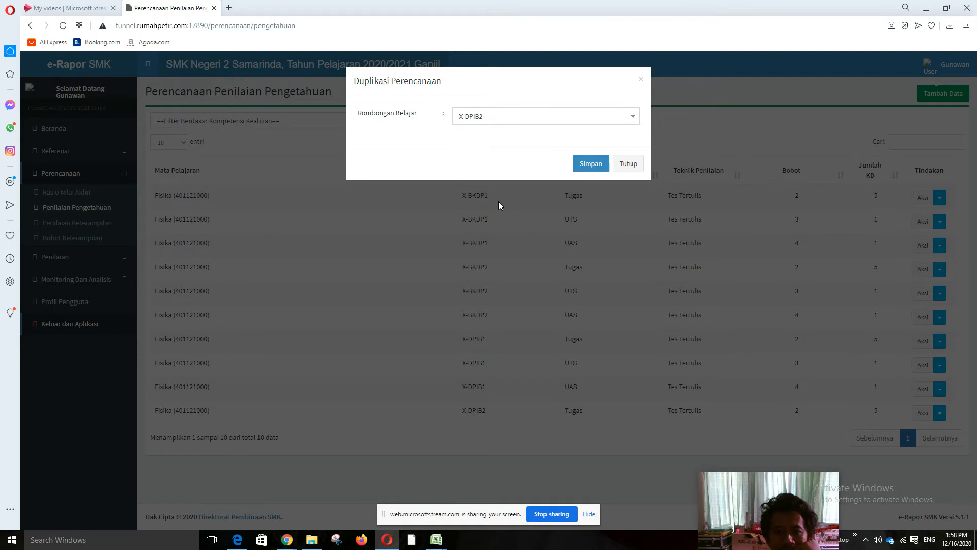
pyautogui.click(587, 165)
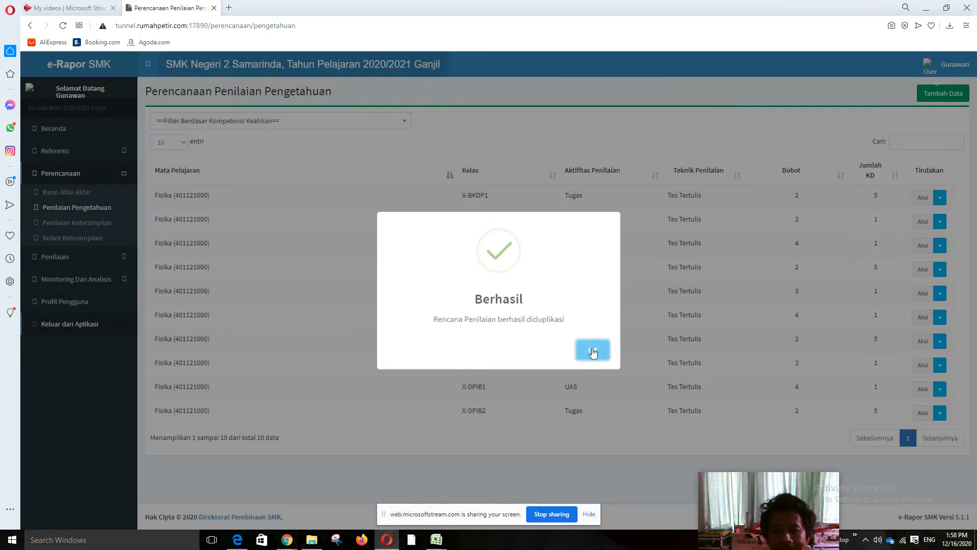
pyautogui.click(593, 350)
# - Duplicate the UAS plan of X-DPIB1 to class group X-DPIB2 and check the remaining plan entries
pyautogui.click(940, 389)
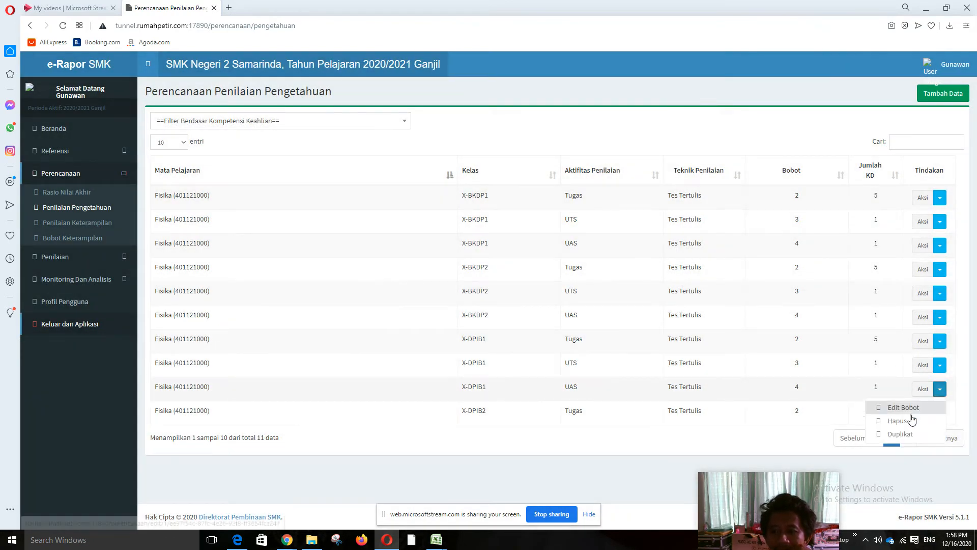
pyautogui.click(900, 434)
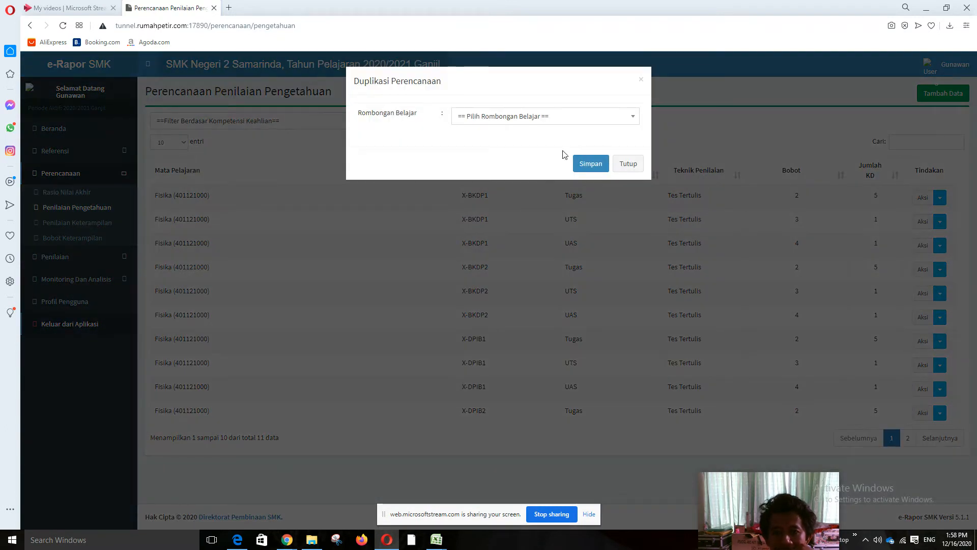
pyautogui.click(578, 119)
pyautogui.click(511, 201)
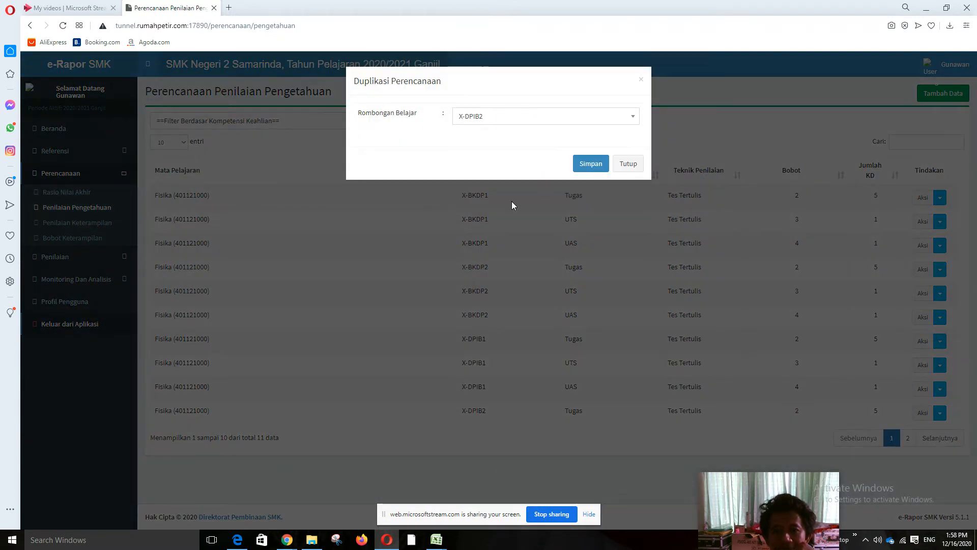
pyautogui.click(588, 163)
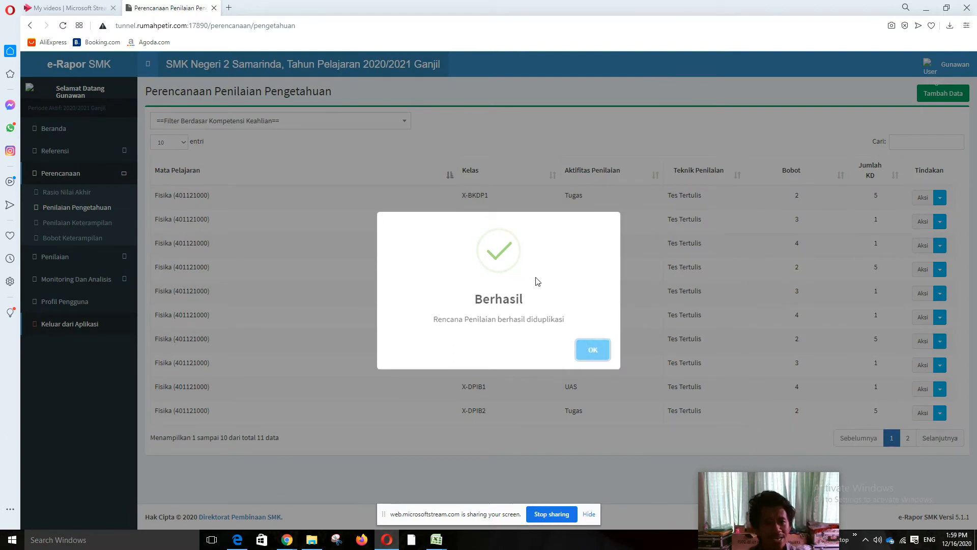
pyautogui.click(590, 349)
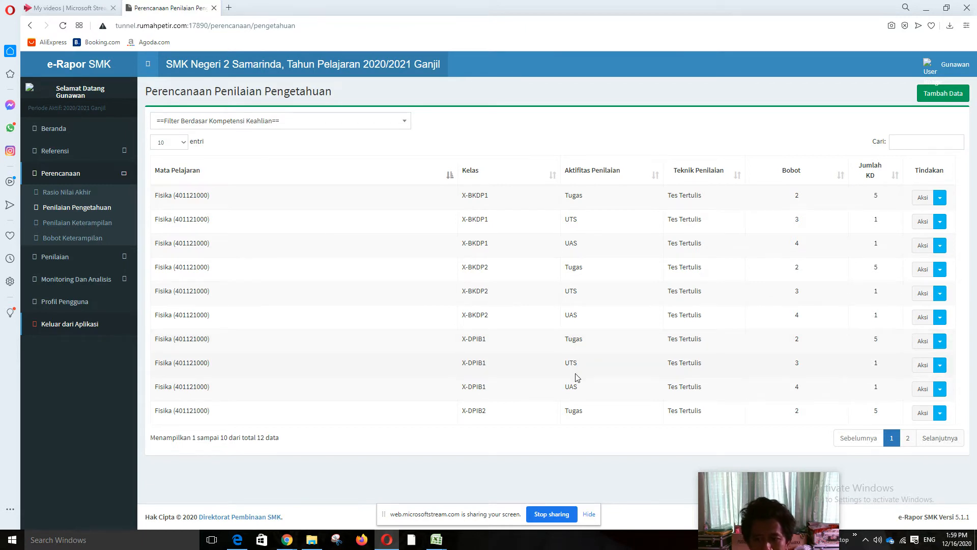
pyautogui.click(905, 438)
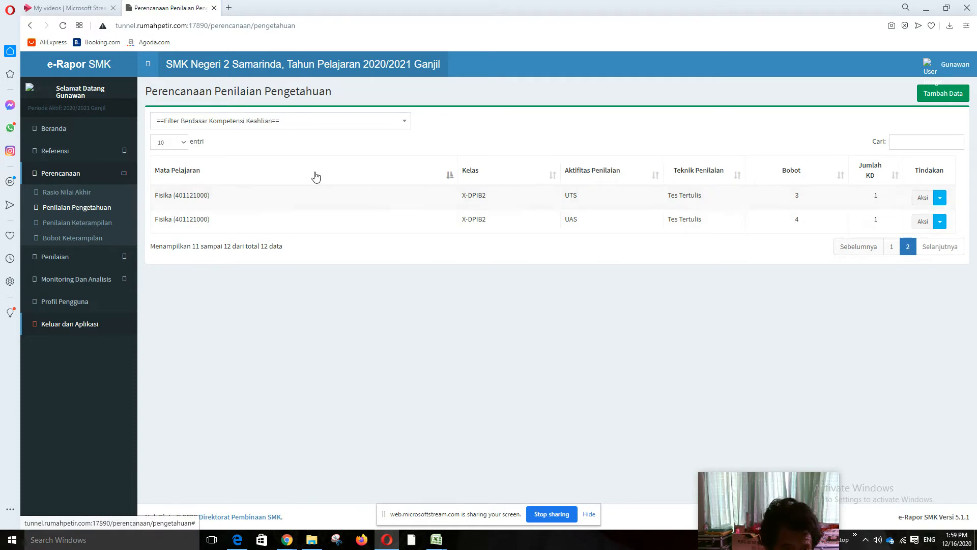
# - Start a new skills assessment plan (Penilaian Keterampilan) for Kelas 10, class group X-DPIB1, subject Fisika
pyautogui.click(86, 224)
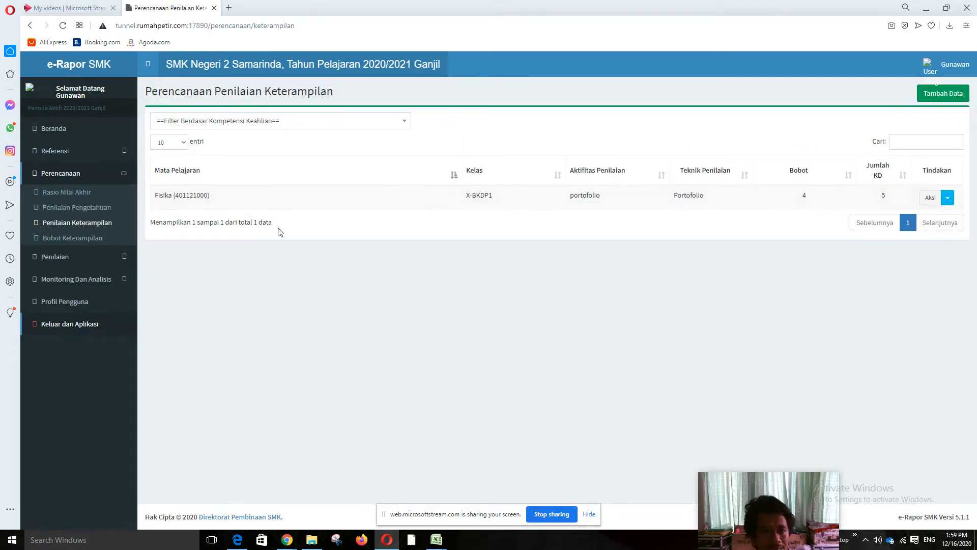
pyautogui.click(930, 96)
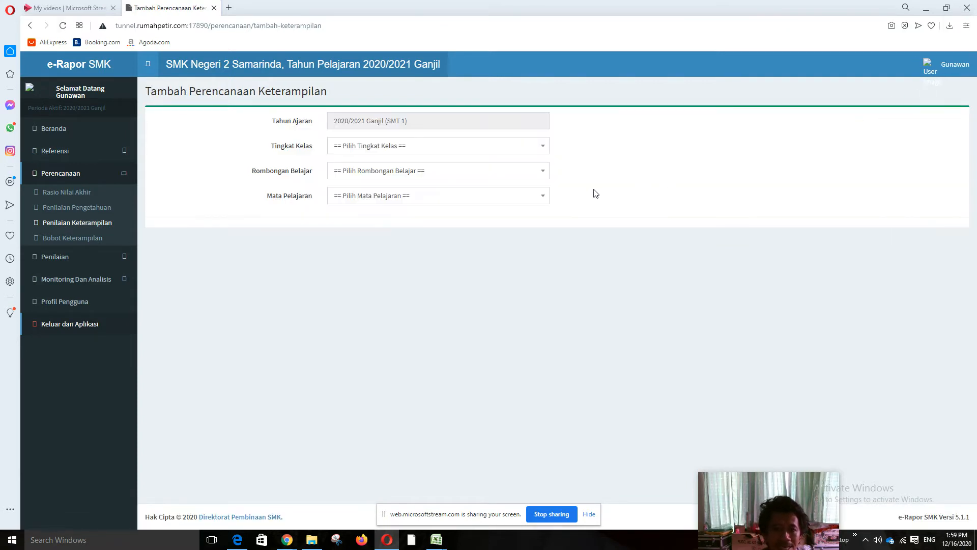
pyautogui.click(485, 146)
pyautogui.click(382, 199)
pyautogui.click(422, 173)
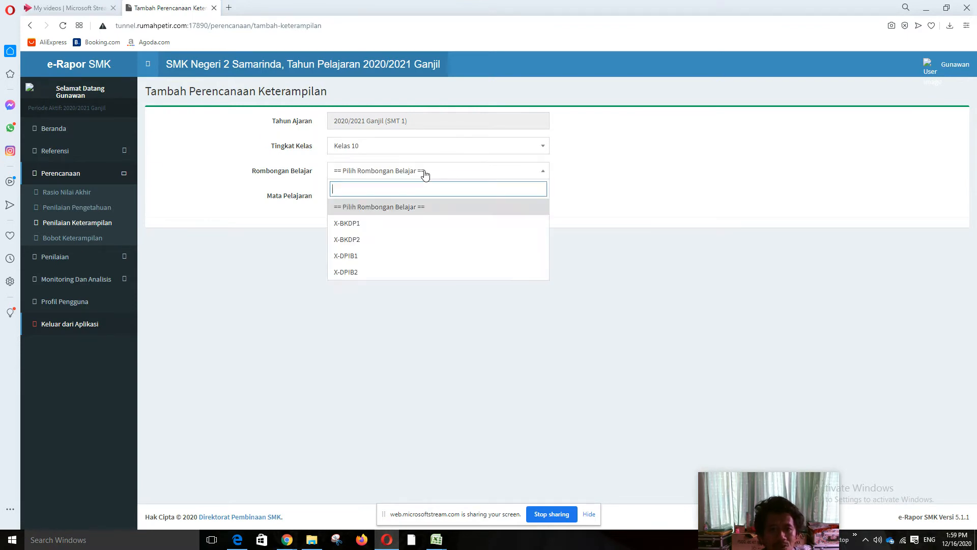
pyautogui.click(379, 255)
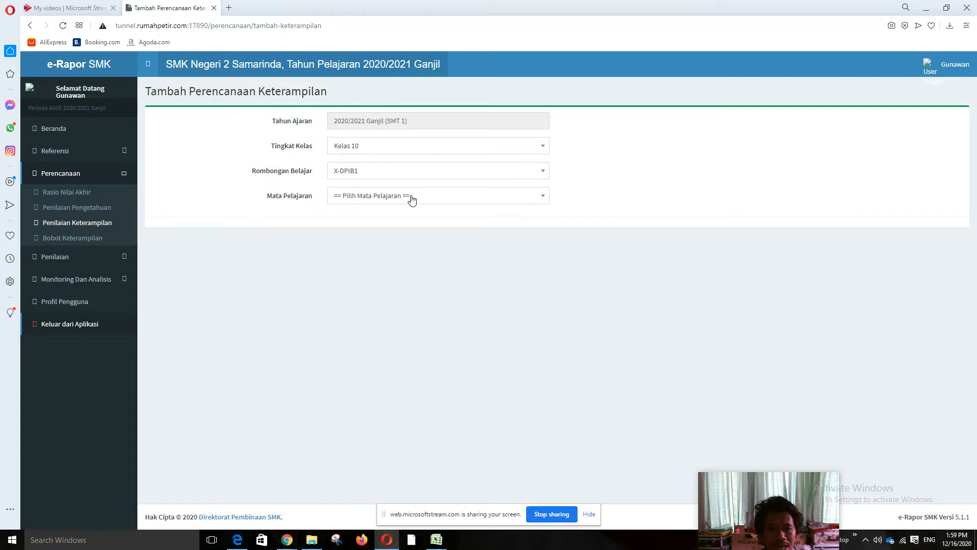
pyautogui.click(412, 200)
pyautogui.click(402, 246)
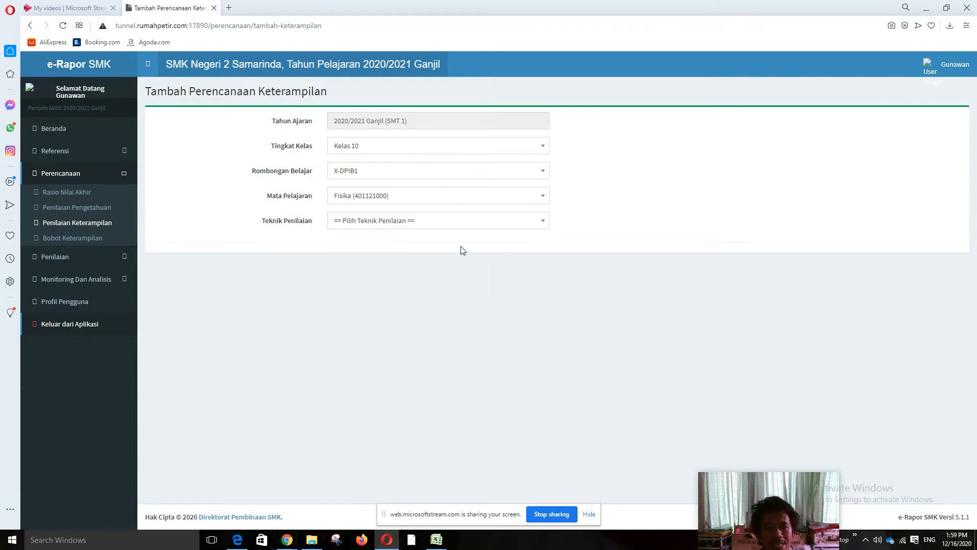
# - Set the assessment technique to Portofolio with a weight of 4 and name the first activity Portofolio
pyautogui.click(424, 220)
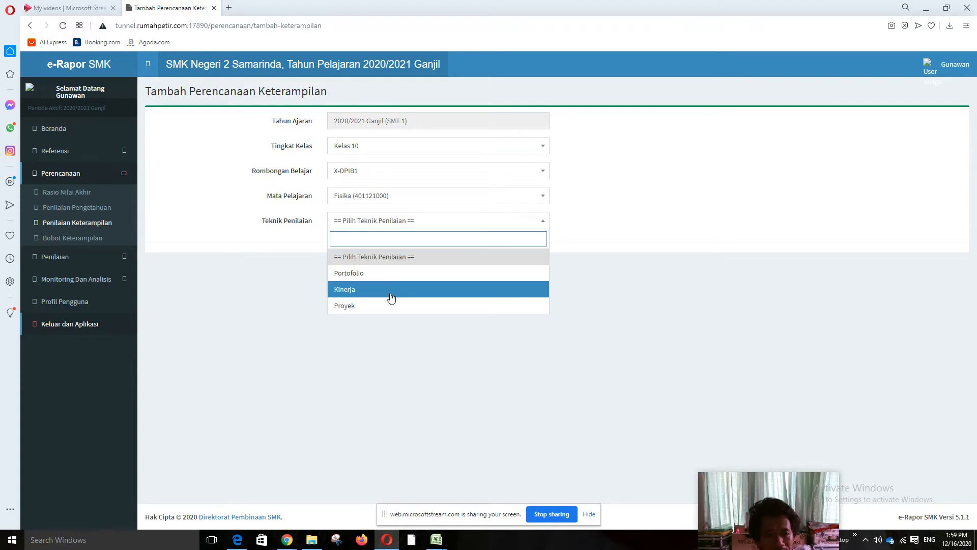
pyautogui.click(365, 274)
pyautogui.click(369, 247)
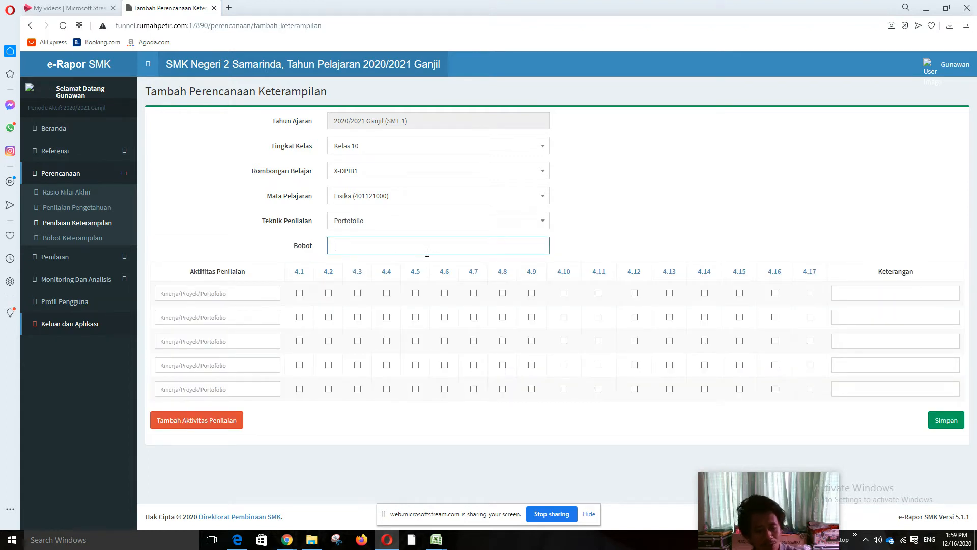
pyautogui.click(247, 293)
pyautogui.write('Portofolio')
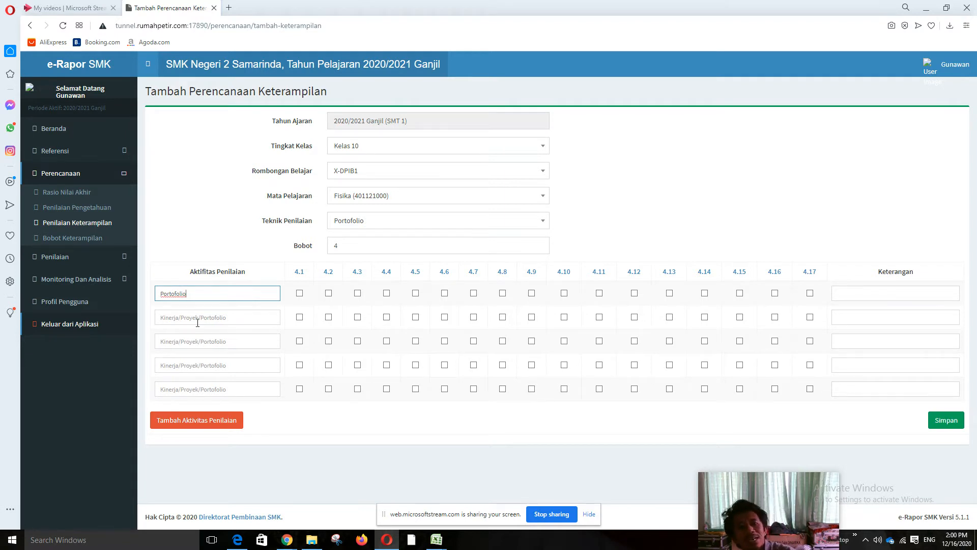
pyautogui.click(199, 320)
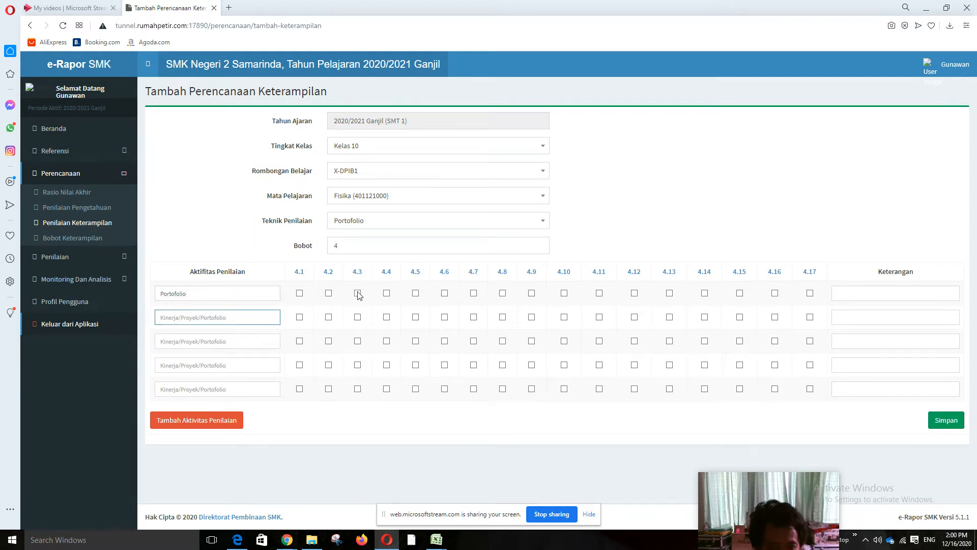
# - Assign competencies 4.1 through 4.5 to the Portofolio activity and save the skills assessment plan
pyautogui.click(299, 293)
pyautogui.click(329, 293)
pyautogui.click(358, 293)
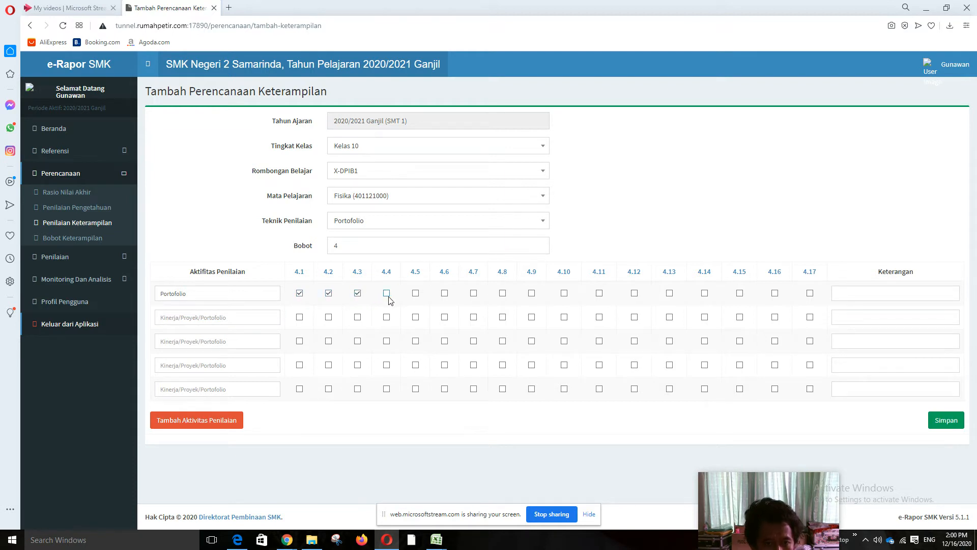
pyautogui.click(415, 294)
pyautogui.click(387, 294)
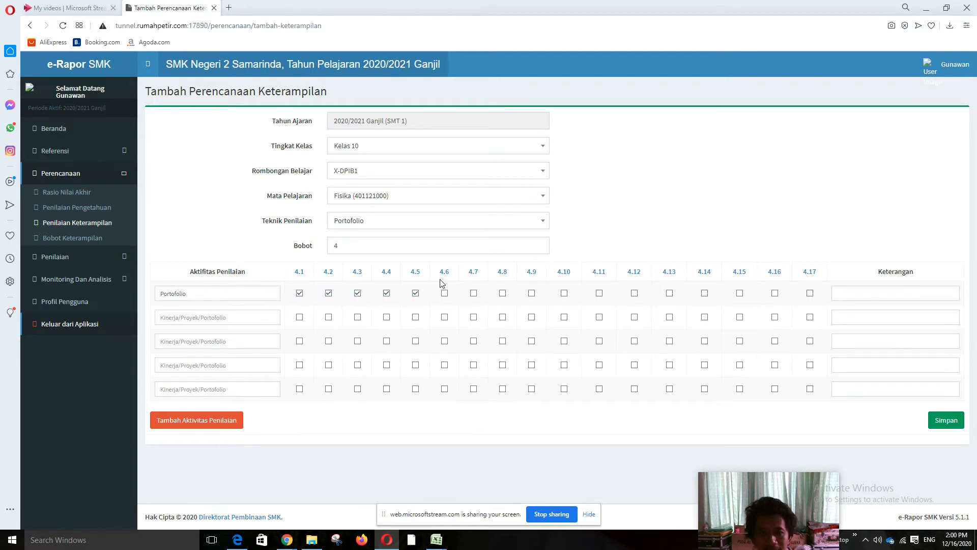
pyautogui.click(939, 422)
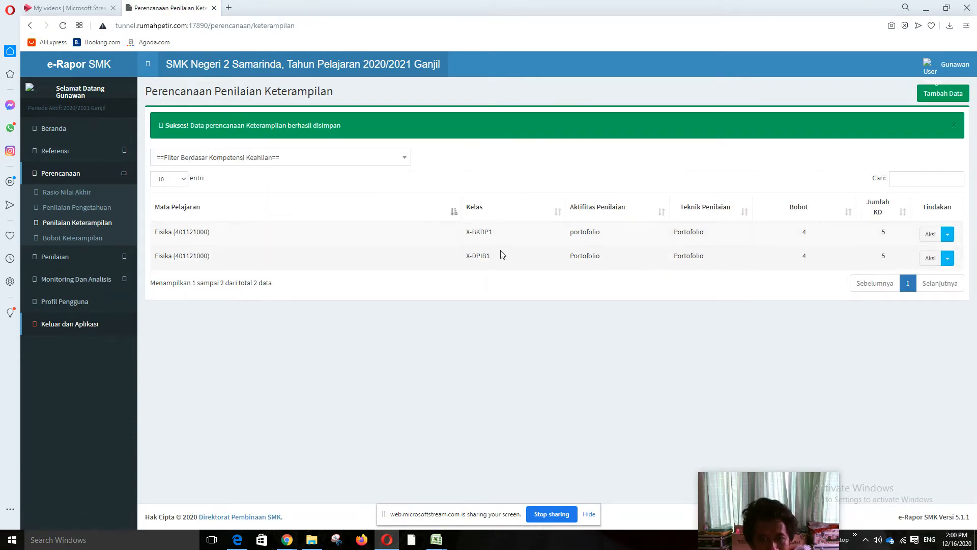
# - Duplicate the Portofolio skills plan of X-DPIB1 to class group X-DPIB2
pyautogui.click(947, 260)
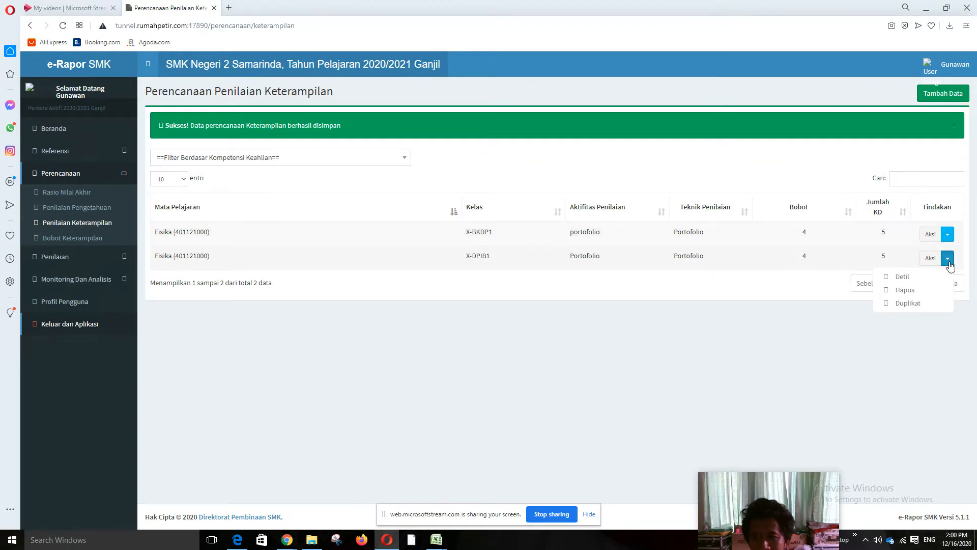
pyautogui.click(914, 306)
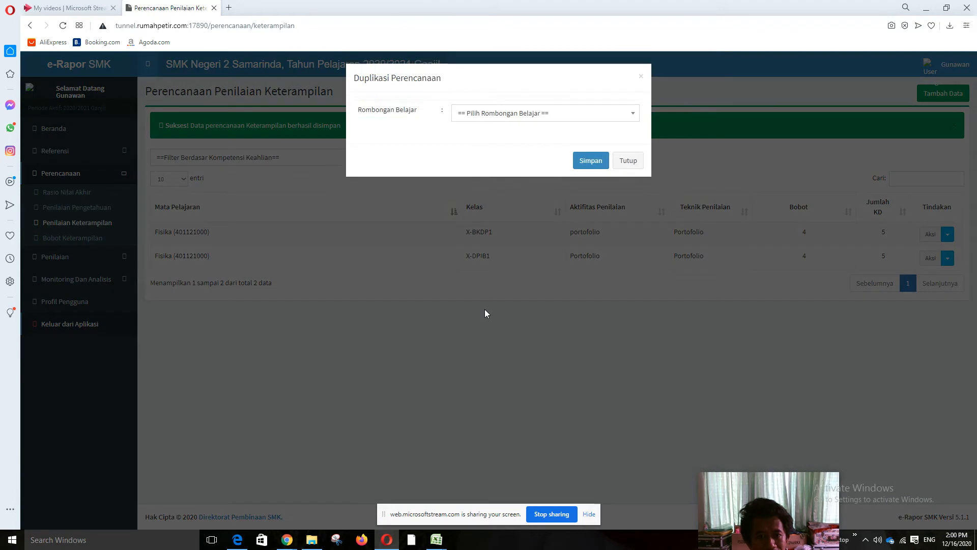
pyautogui.click(607, 124)
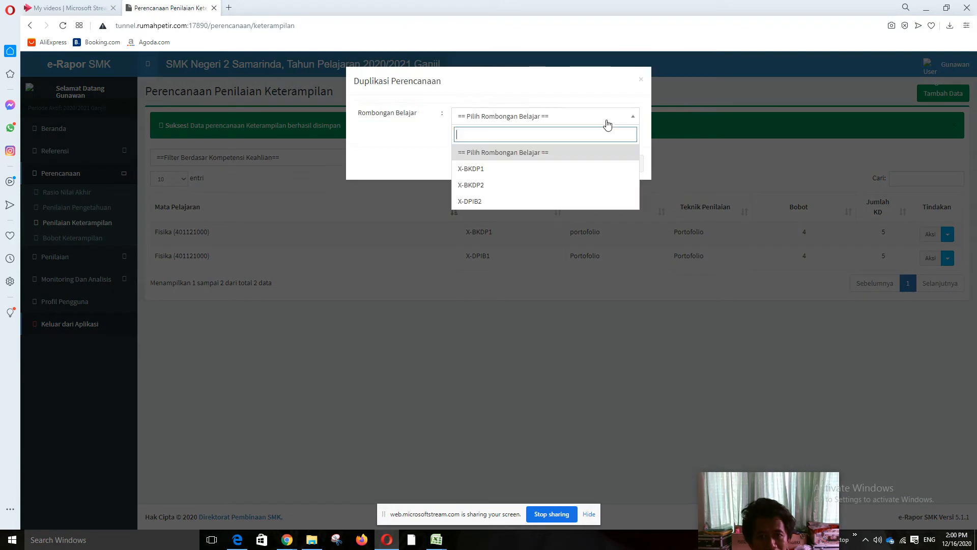
pyautogui.click(497, 202)
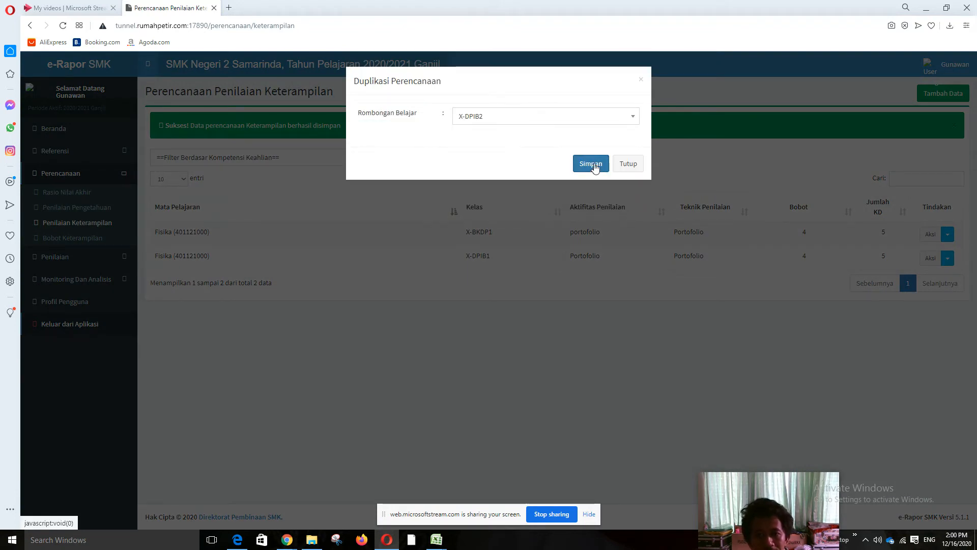
pyautogui.click(578, 172)
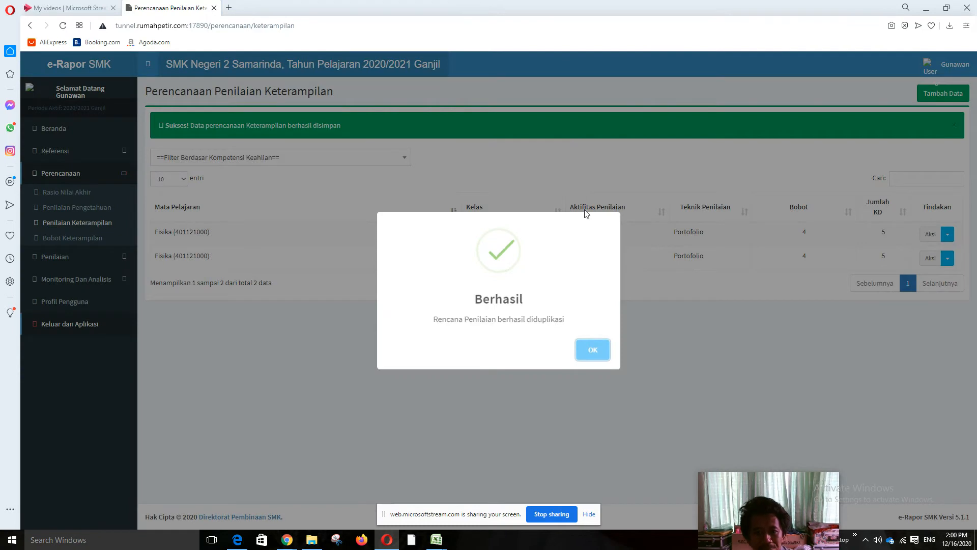
pyautogui.click(591, 348)
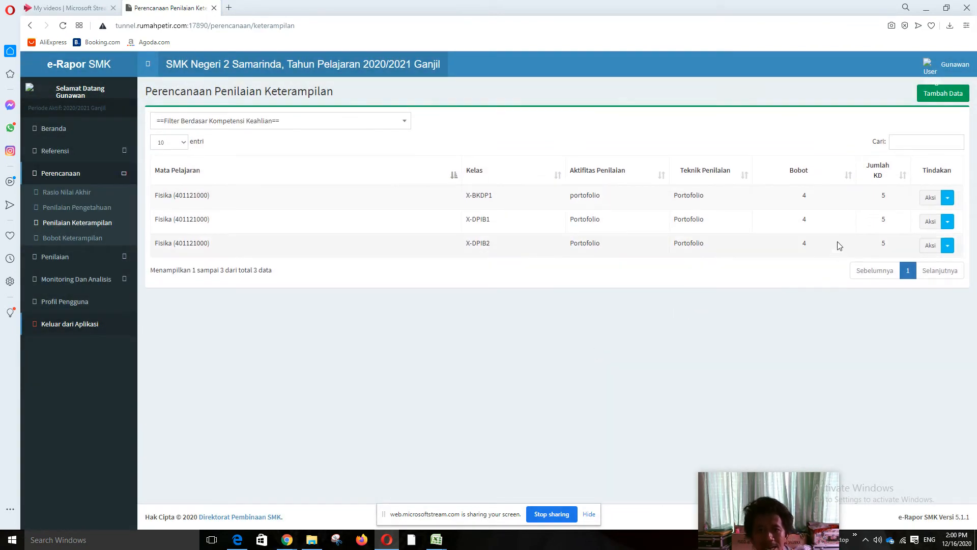
# - Duplicate the portfolio skills plan of X-BKDP1 to class group X-BKDP2
pyautogui.click(947, 198)
pyautogui.click(911, 242)
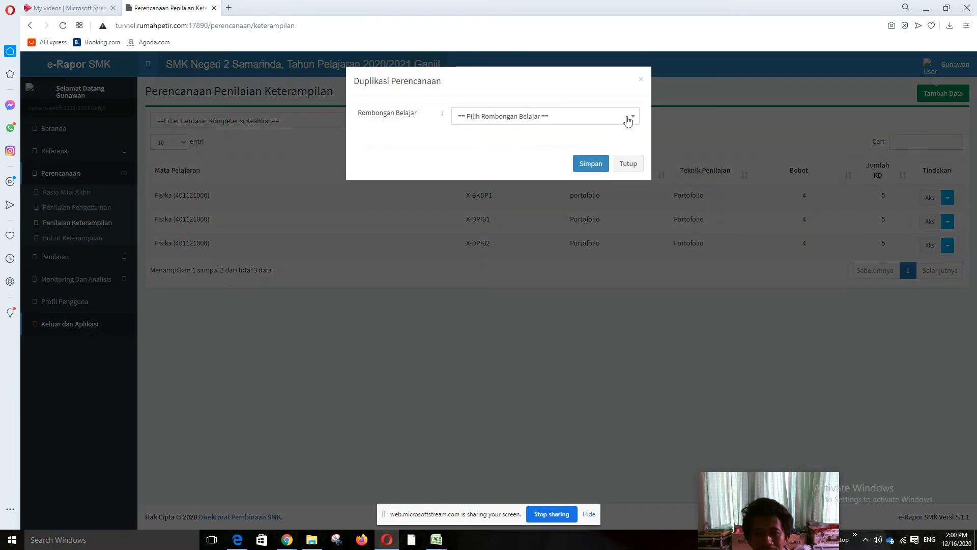
pyautogui.click(627, 121)
pyautogui.click(506, 169)
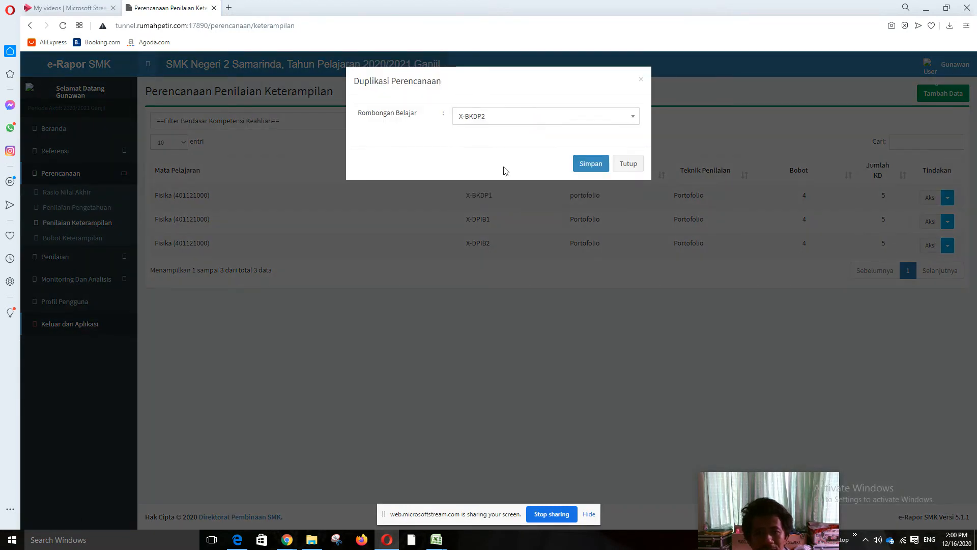
pyautogui.click(599, 168)
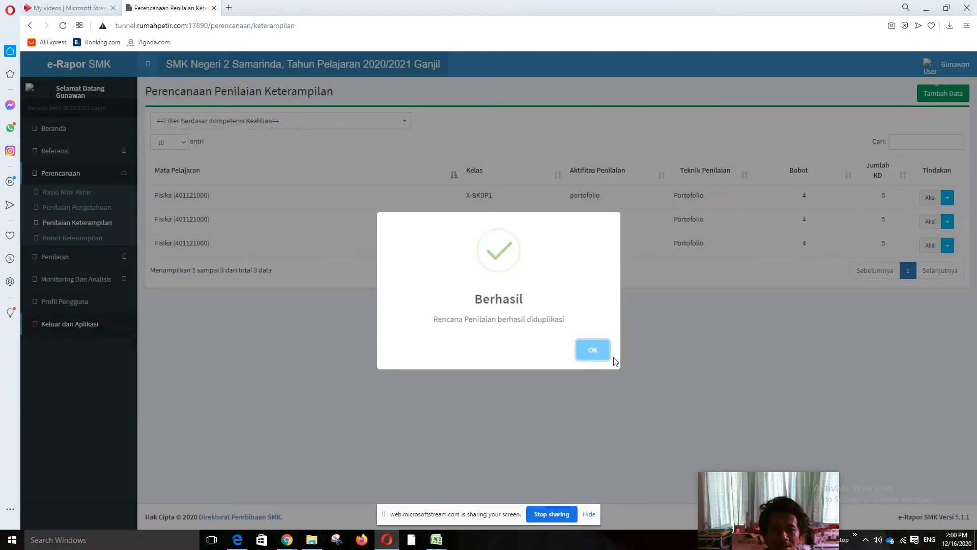
pyautogui.click(605, 351)
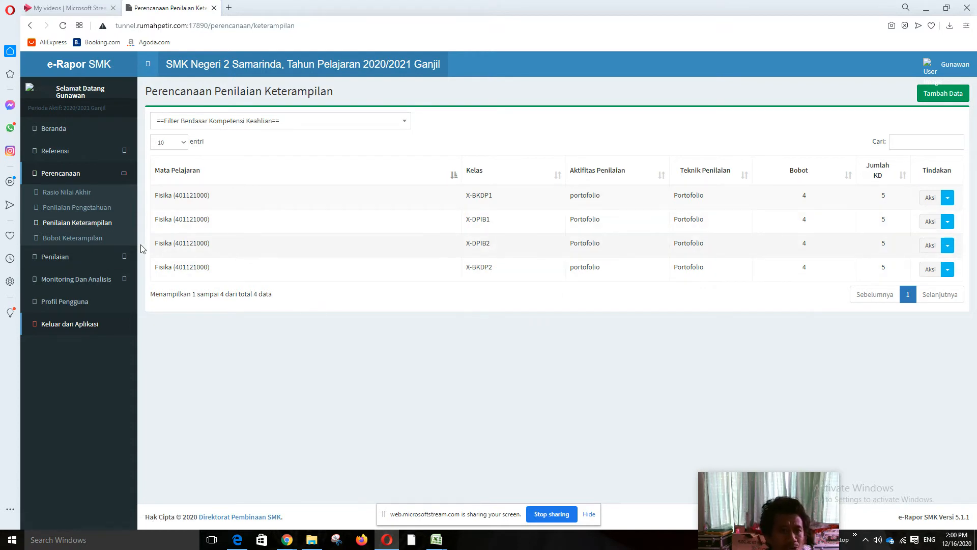
# - Save the skills assessment weights (Bobot Keterampilan) of the Fisika class groups as they are
pyautogui.click(84, 241)
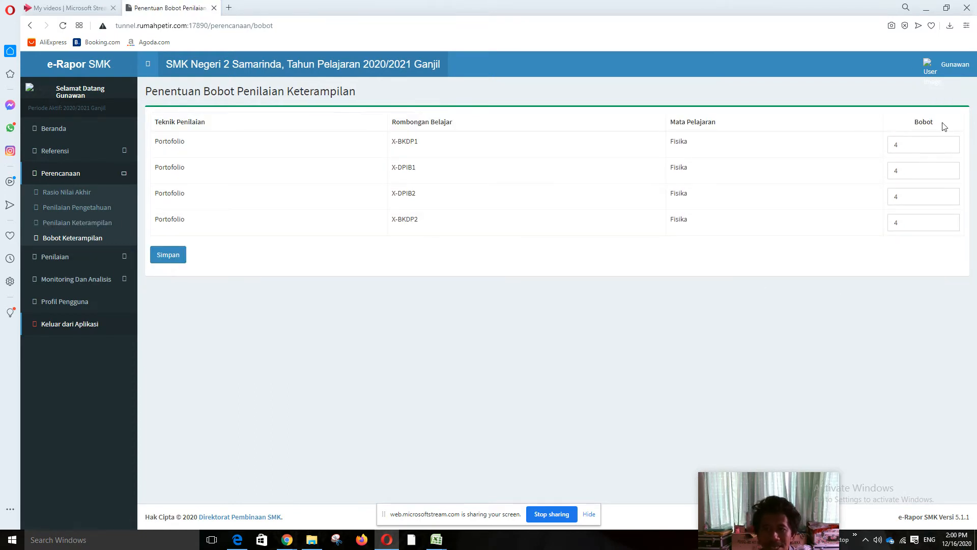
pyautogui.click(169, 258)
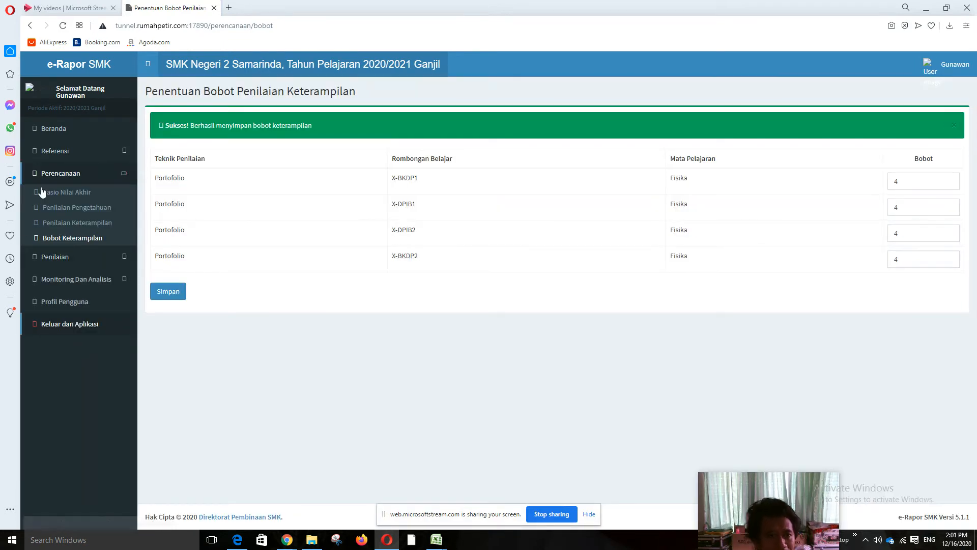
# - Load the knowledge score sheet (Penilaian Pengetahuan) for Kelas 10, X-DPIB1, Fisika, with the Tugas assessment plan
pyautogui.click(52, 258)
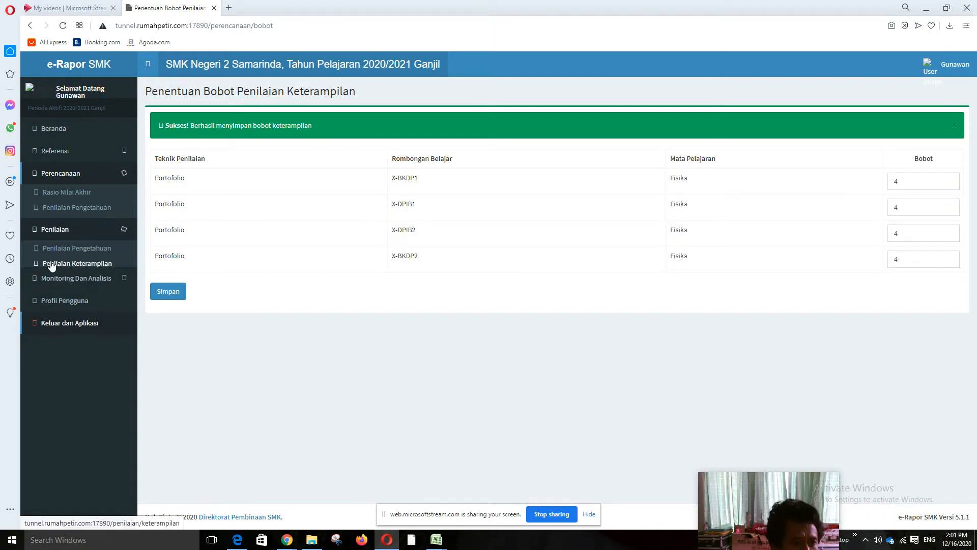
pyautogui.click(77, 215)
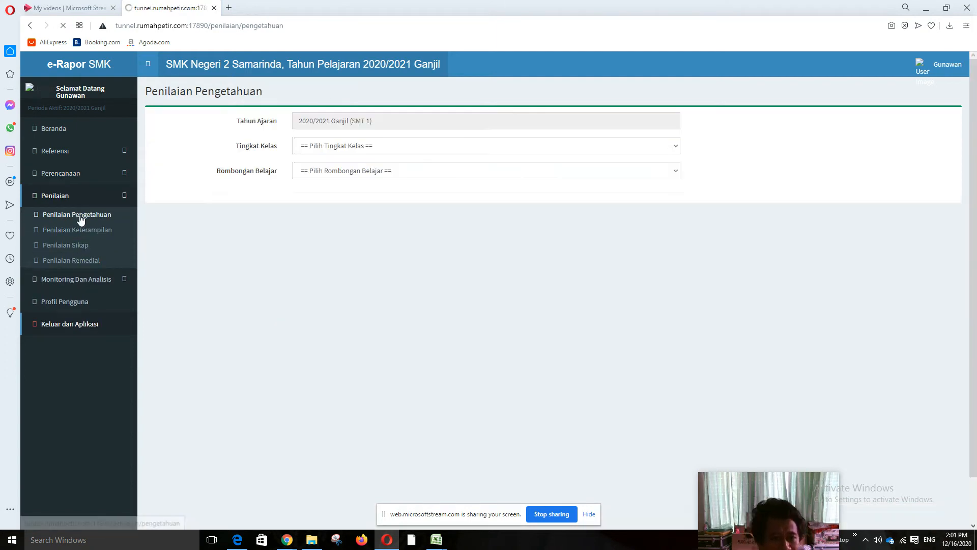
pyautogui.click(443, 157)
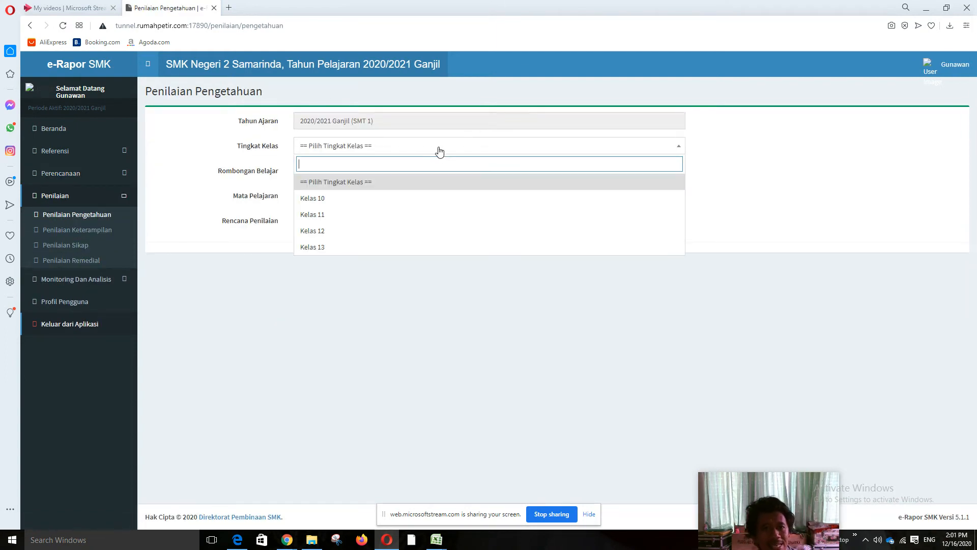
pyautogui.click(360, 196)
pyautogui.click(368, 175)
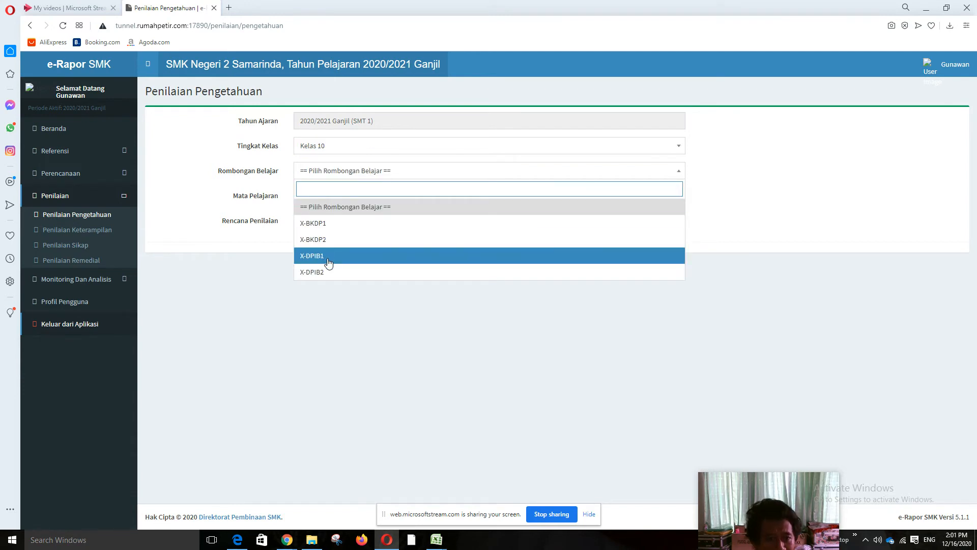
pyautogui.click(328, 257)
pyautogui.click(330, 203)
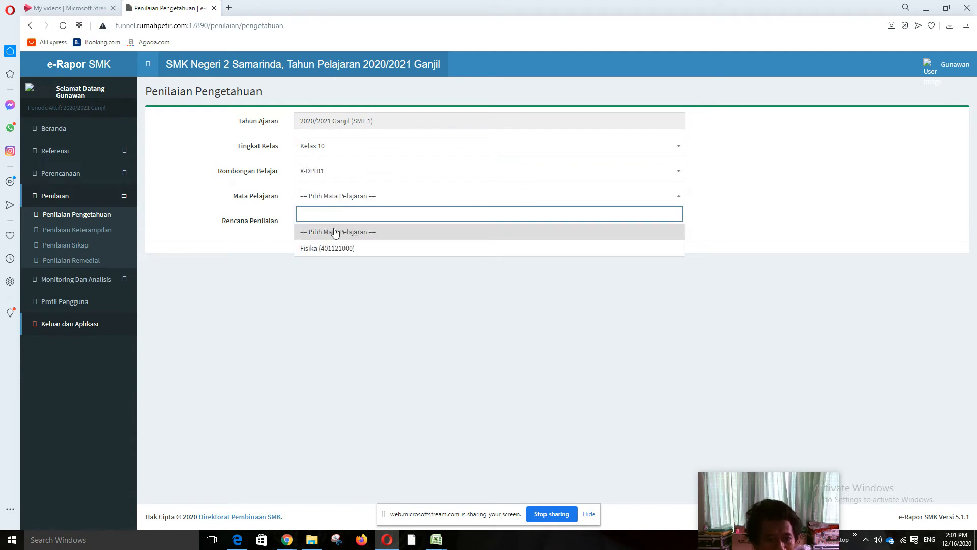
pyautogui.click(333, 247)
pyautogui.click(323, 224)
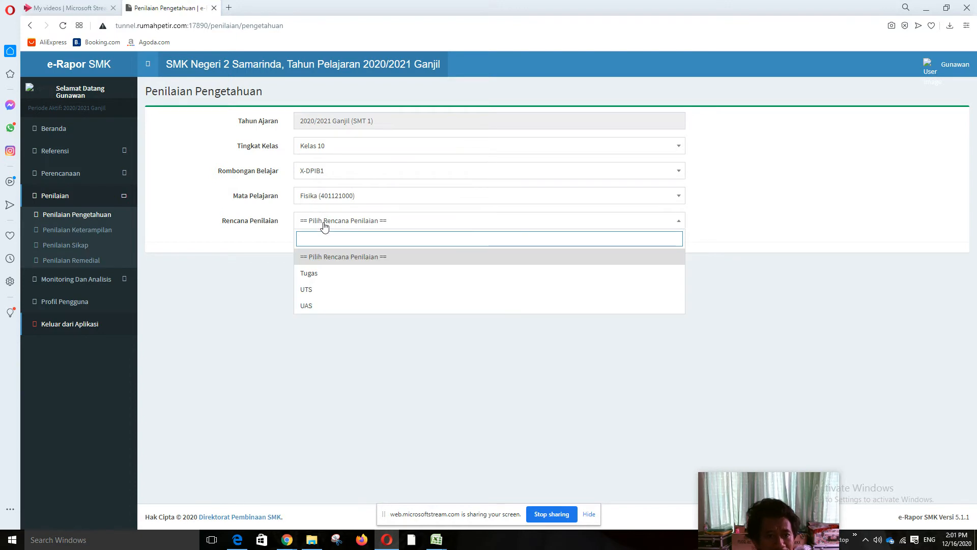
pyautogui.click(320, 274)
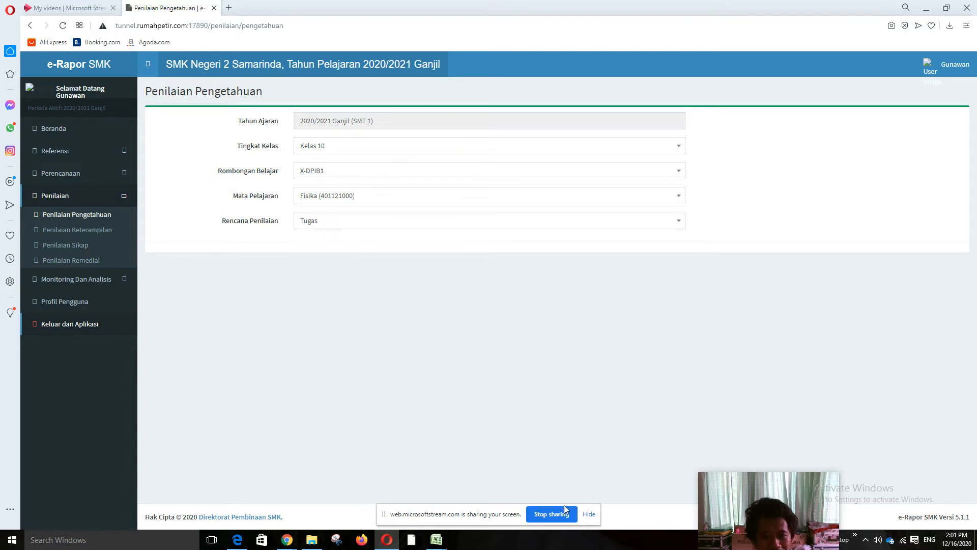
# - Enter Tugas scores of 70, 60, 50, 40 and 80 for competencies 3.1 to 3.5 of the first student
pyautogui.scroll(-1, 528, 362)
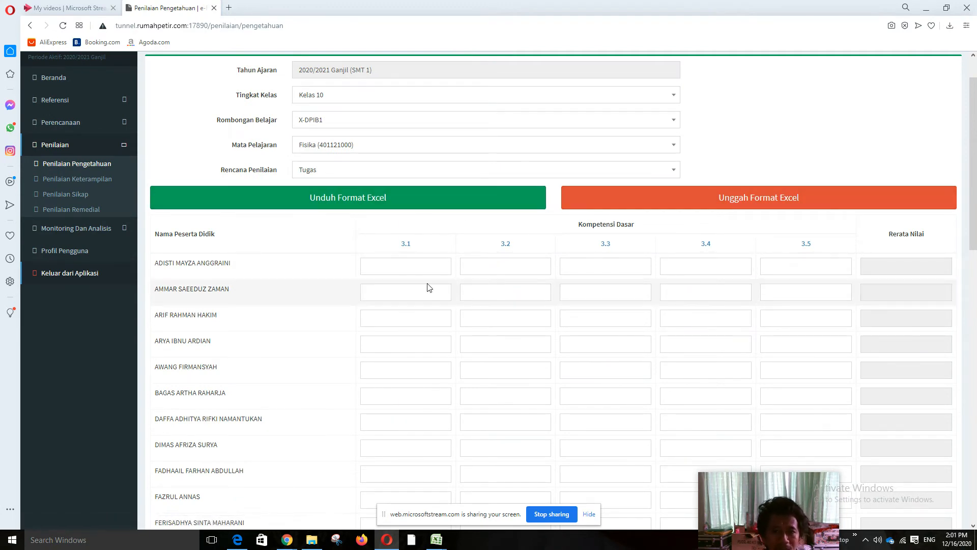
pyautogui.click(423, 268)
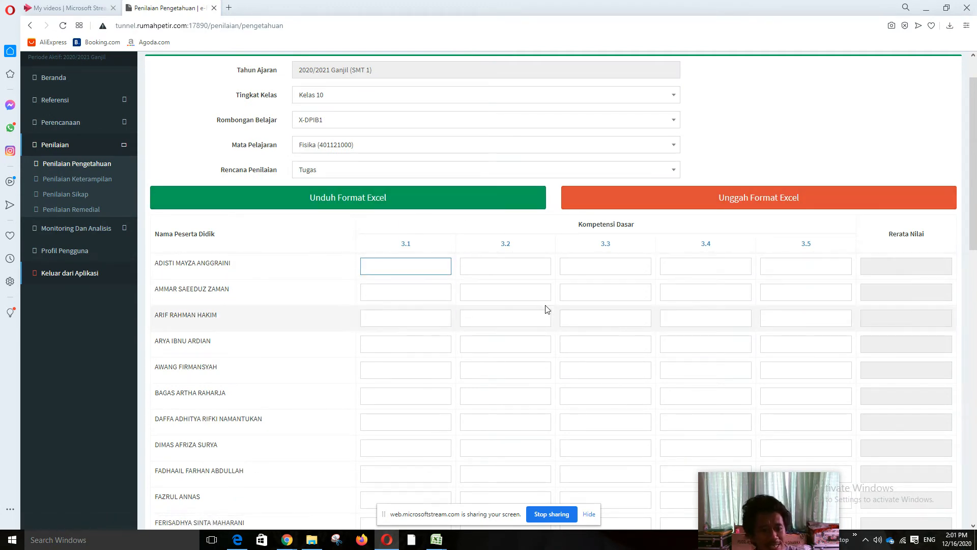
pyautogui.click(521, 269)
pyautogui.click(603, 265)
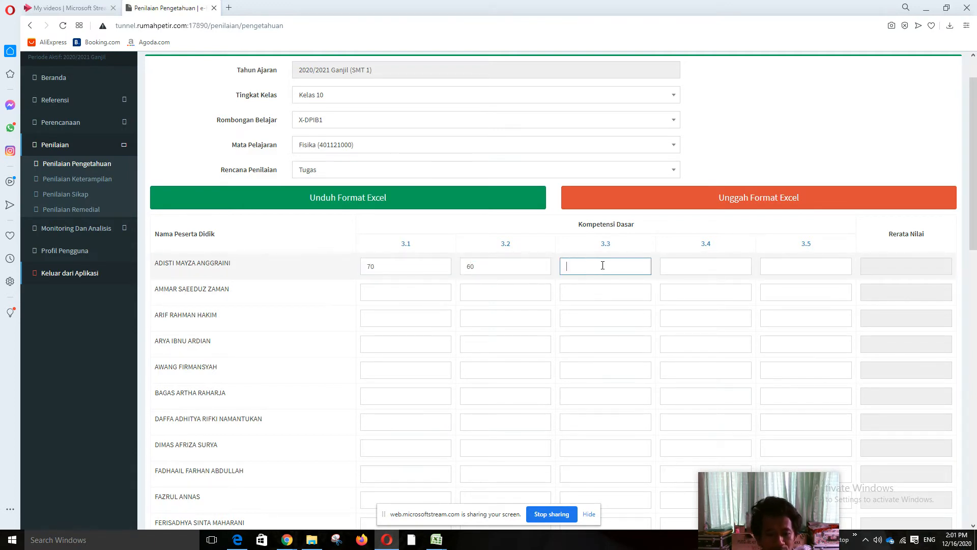
pyautogui.click(708, 271)
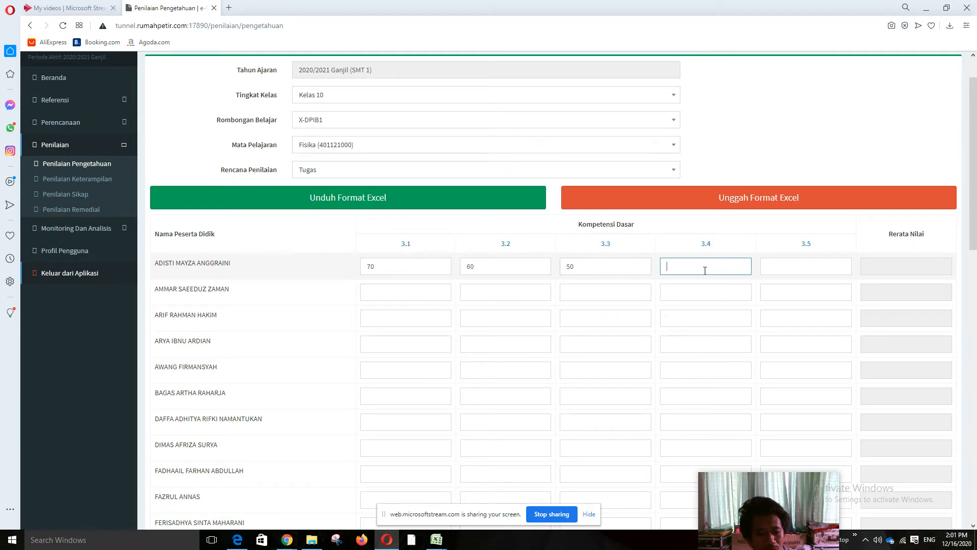
pyautogui.click(780, 267)
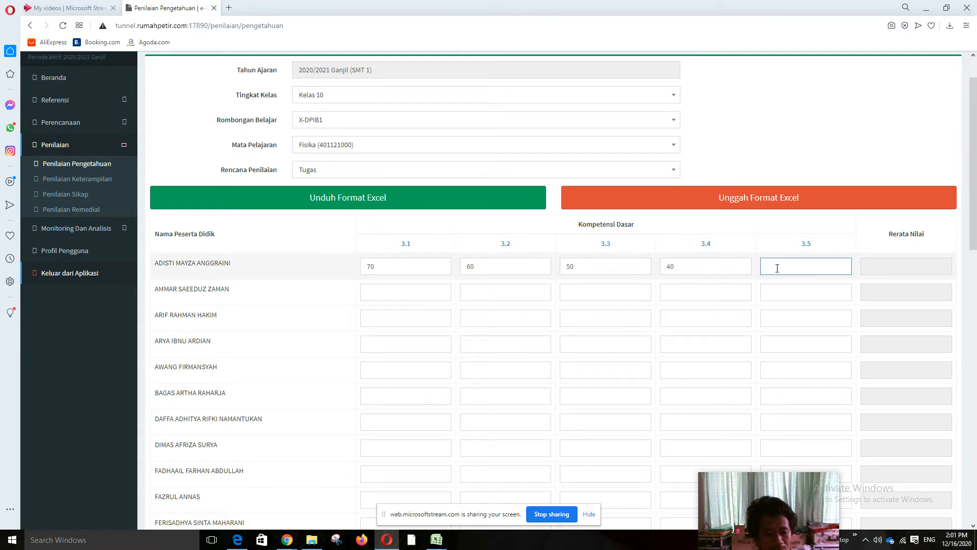
pyautogui.write('80')
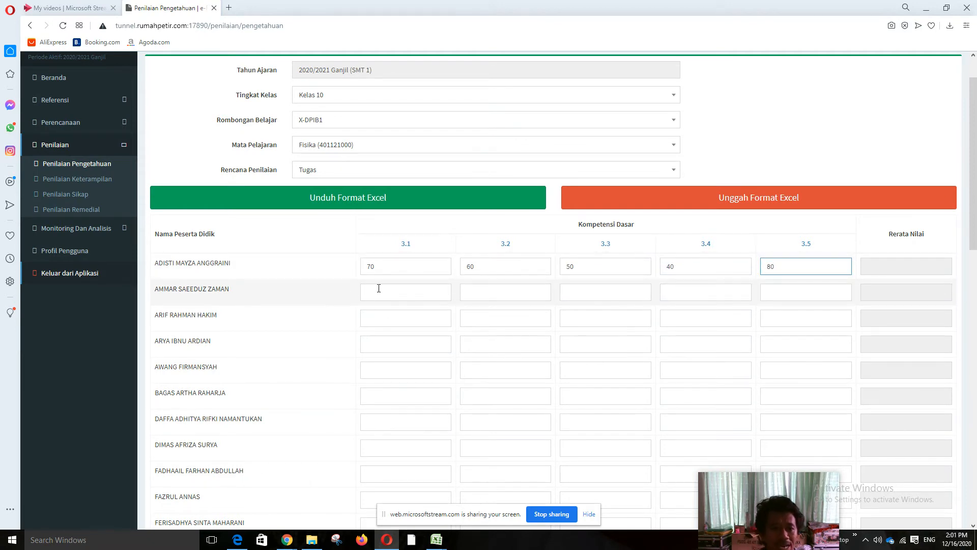
# - Copy the first student's 3.1 score of 70 to competencies 3.1 through 3.4 of the second student
pyautogui.doubleClick(370, 268)
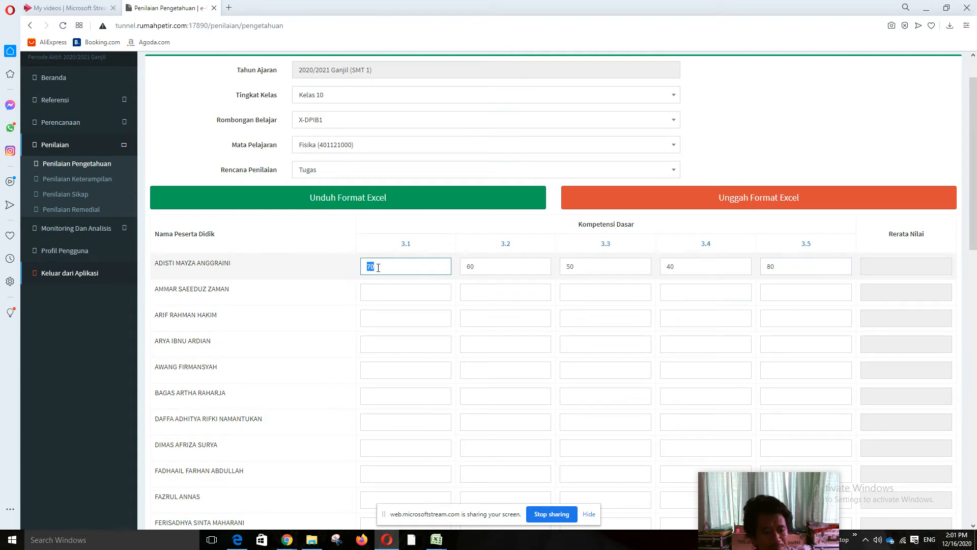
pyautogui.click(380, 295)
pyautogui.click(488, 299)
pyautogui.write('70')
pyautogui.click(571, 292)
pyautogui.write('70')
pyautogui.click(677, 293)
# - Copy the first student's 3.2 score of 60 to competencies 3.1 through 3.3 of the third student
pyautogui.click(483, 267)
pyautogui.click(395, 313)
pyautogui.write('60')
pyautogui.click(488, 322)
pyautogui.write('60')
pyautogui.click(588, 320)
pyautogui.write('60')
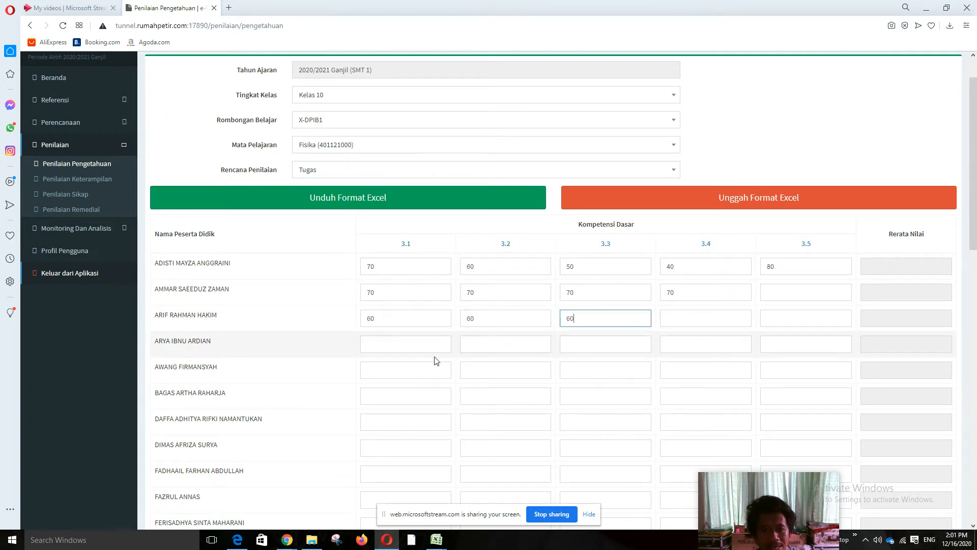
# - Enter a Tugas score of 60 for competencies 3.1 and 3.2 of the fourth student
pyautogui.click(383, 342)
pyautogui.moveTo(465, 267); pyautogui.dragTo(483, 269)
pyautogui.click(385, 344)
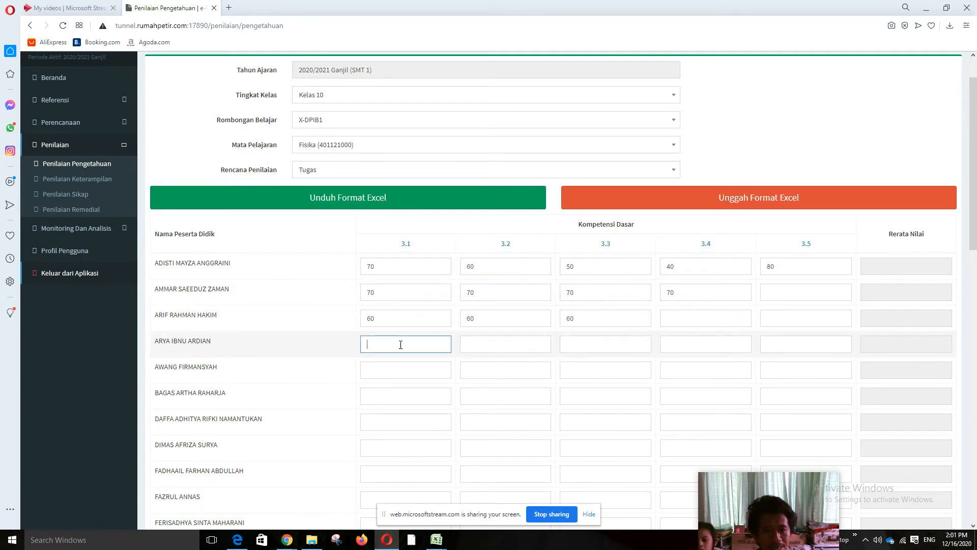
pyautogui.write('60')
pyautogui.click(477, 344)
pyautogui.write('60')
# - Save the Tugas knowledge scores of X-DPIB1
pyautogui.scroll(-2, 568, 399)
pyautogui.scroll(-15, 568, 399)
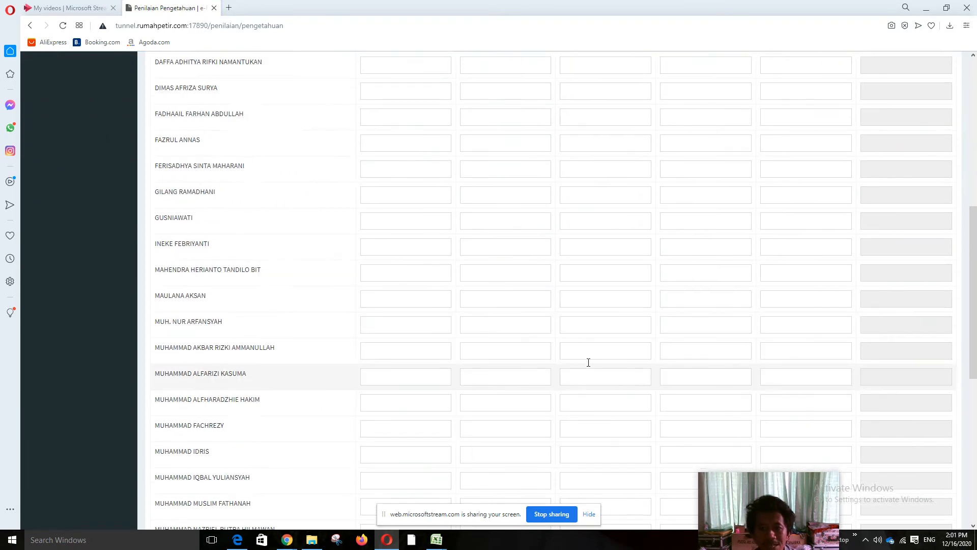
pyautogui.click(168, 464)
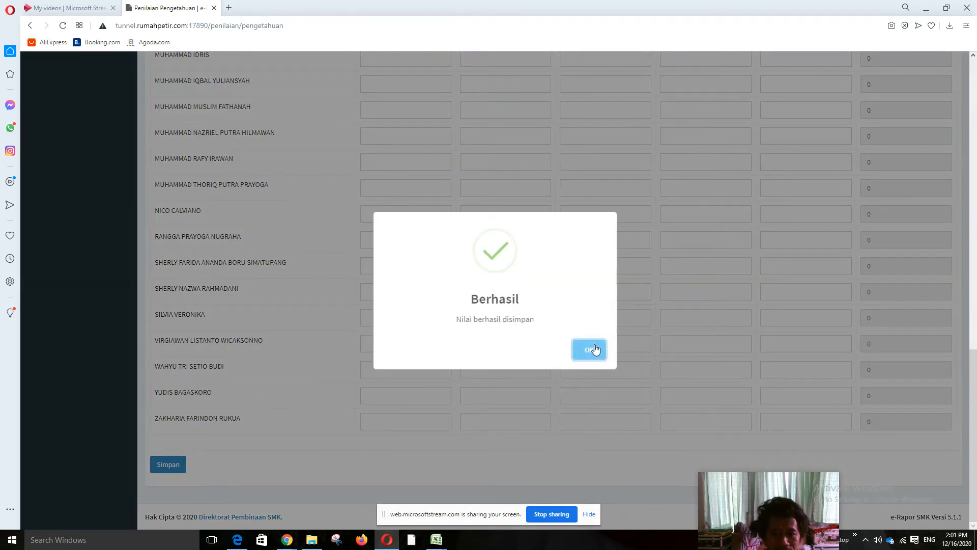
pyautogui.click(593, 349)
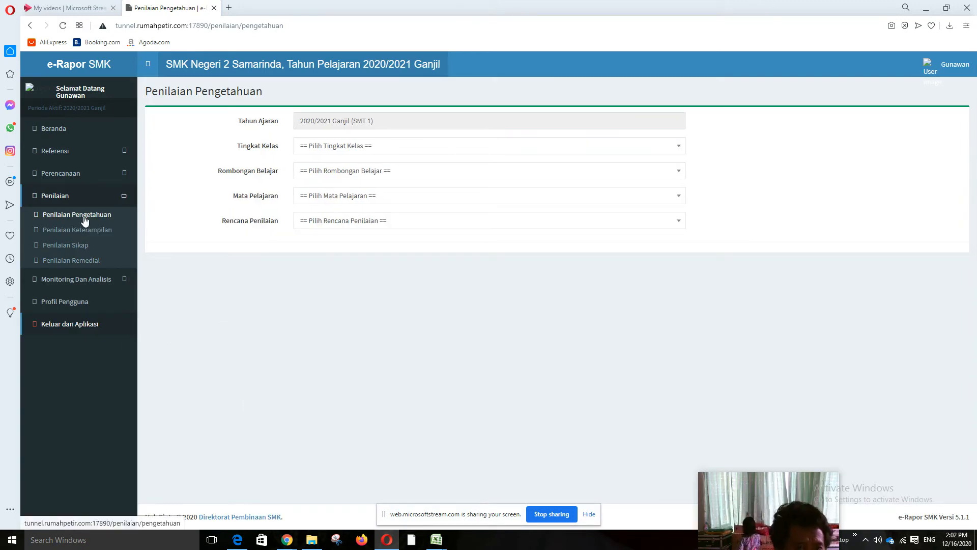
# - Load the knowledge score sheet for Kelas 10, X-DPIB1, Fisika, with the UTS assessment plan
pyautogui.click(390, 147)
pyautogui.click(338, 198)
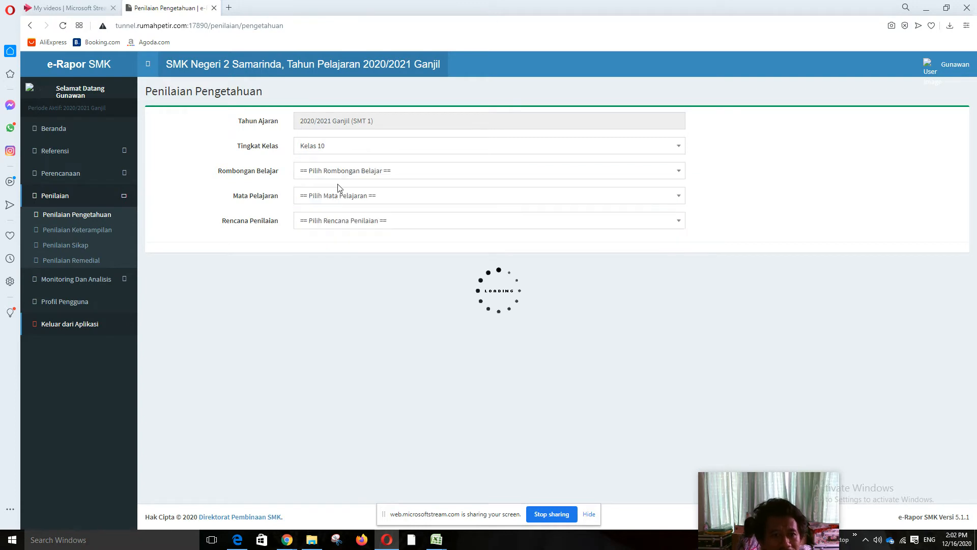
pyautogui.click(338, 174)
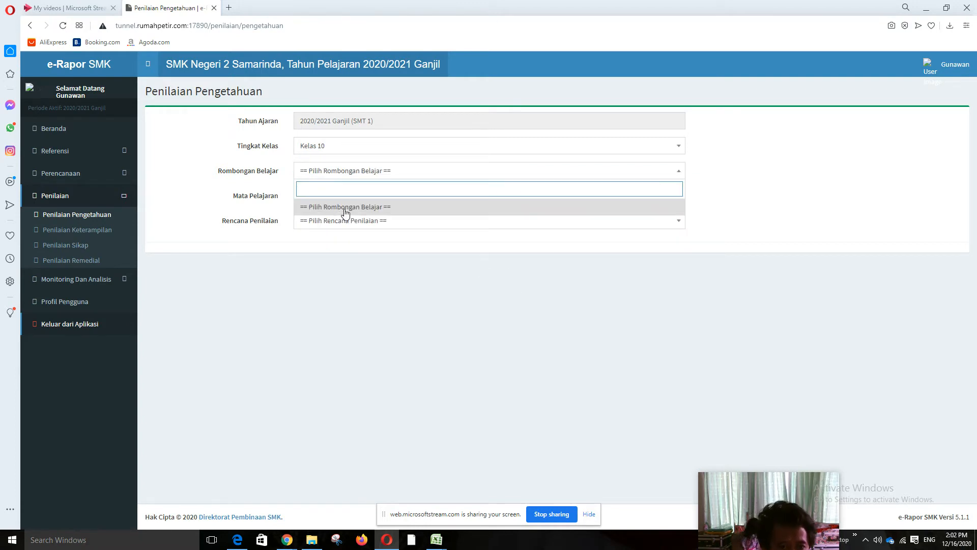
pyautogui.click(359, 171)
pyautogui.click(359, 171)
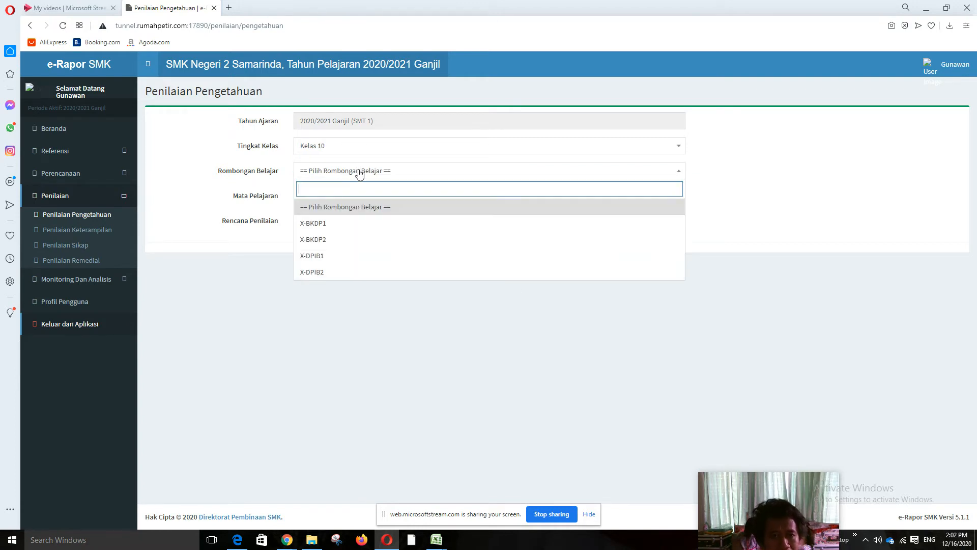
pyautogui.click(322, 255)
pyautogui.click(336, 202)
pyautogui.click(329, 248)
pyautogui.click(330, 223)
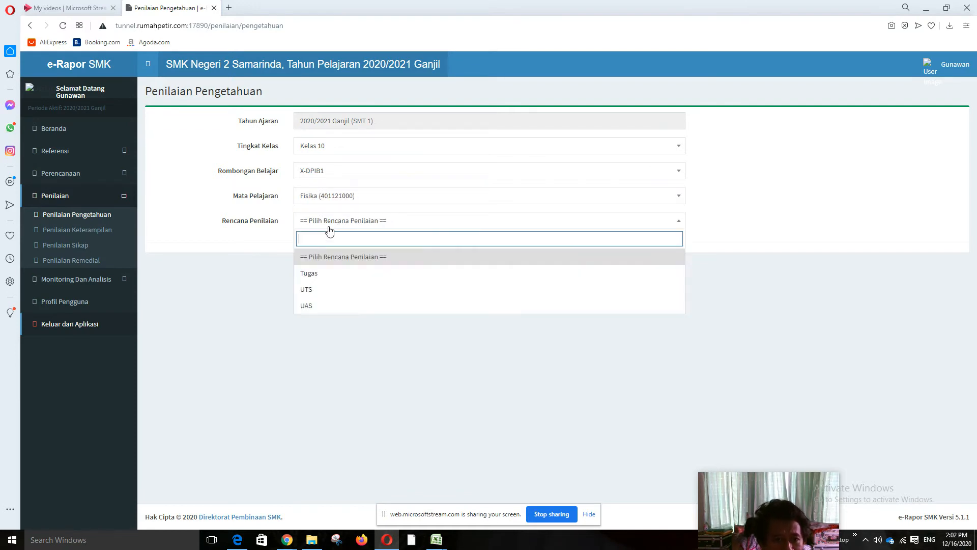
pyautogui.click(311, 289)
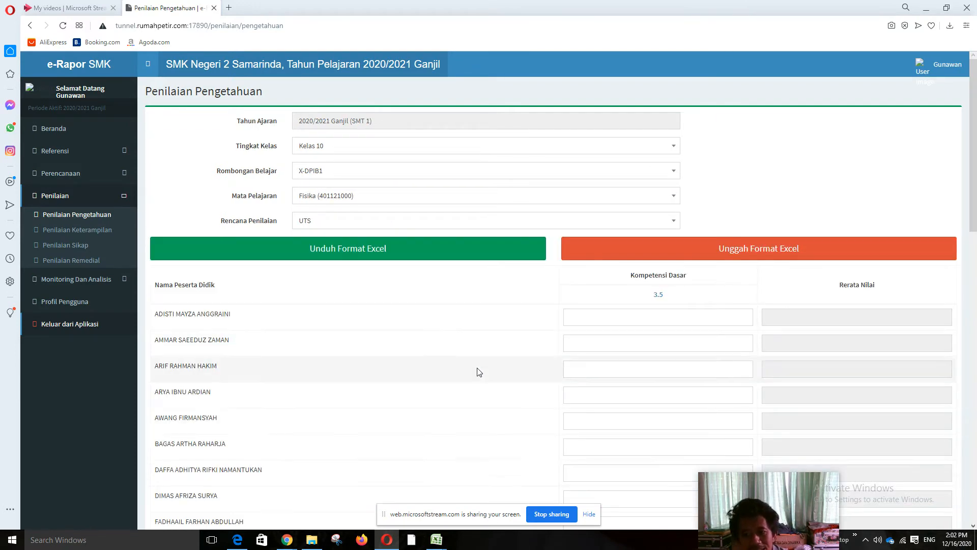
# - Enter UTS scores of 80, 70, 60, 50, 70 and 690 for competency 3.5 of the first six students
pyautogui.click(651, 320)
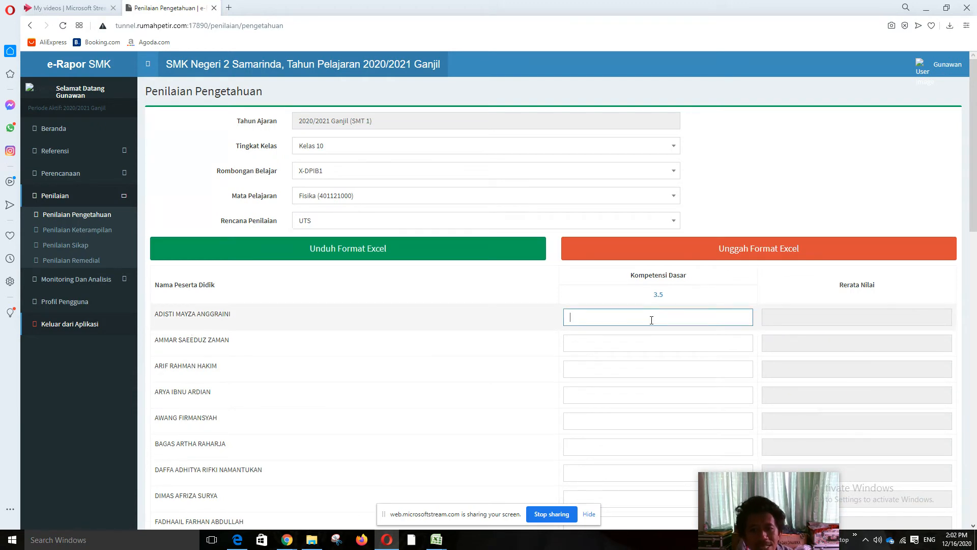
pyautogui.click(630, 340)
pyautogui.write('70')
pyautogui.click(589, 367)
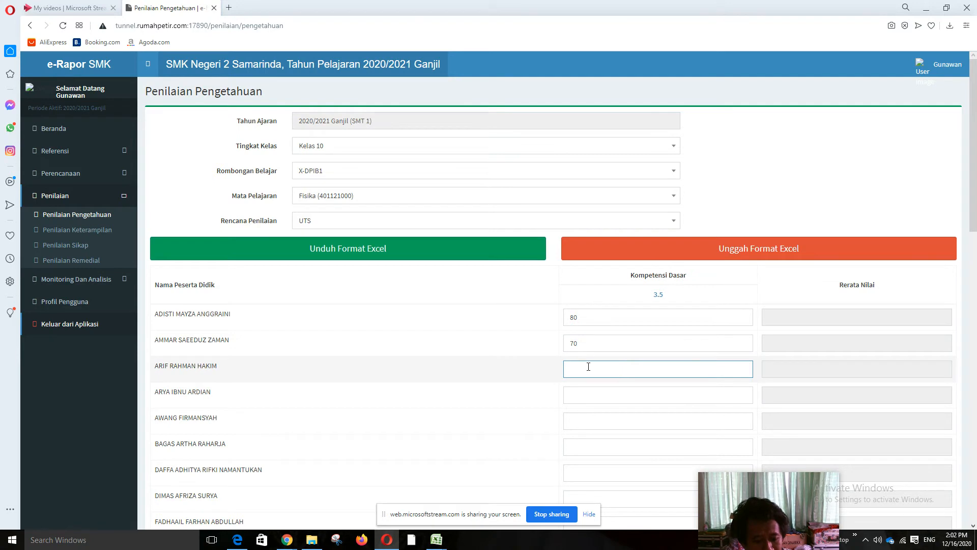
pyautogui.click(588, 391)
pyautogui.write('50')
pyautogui.click(587, 418)
pyautogui.write('70')
pyautogui.click(587, 444)
pyautogui.write('690')
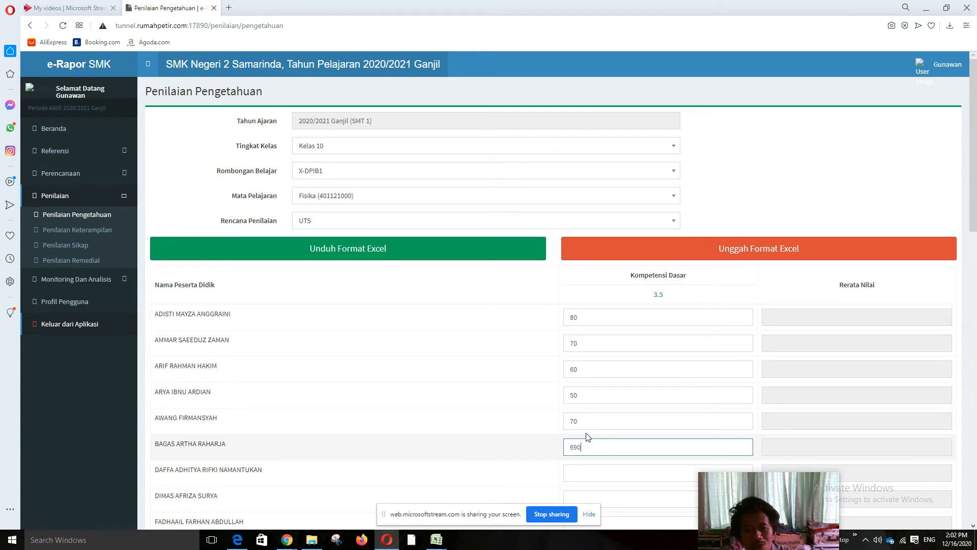
# - Save the UTS knowledge scores of X-DPIB1
pyautogui.scroll(-1, 600, 430)
pyautogui.scroll(-15, 587, 427)
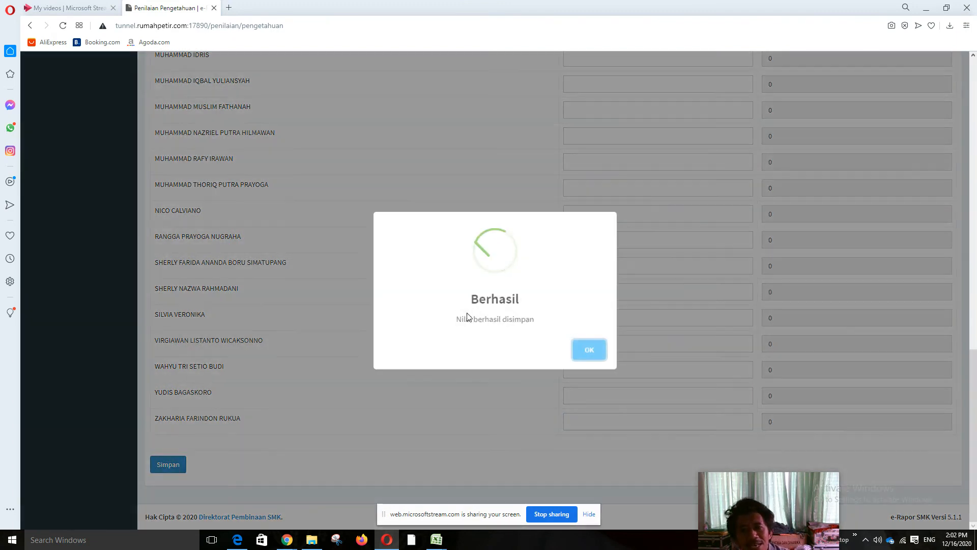
pyautogui.click(590, 351)
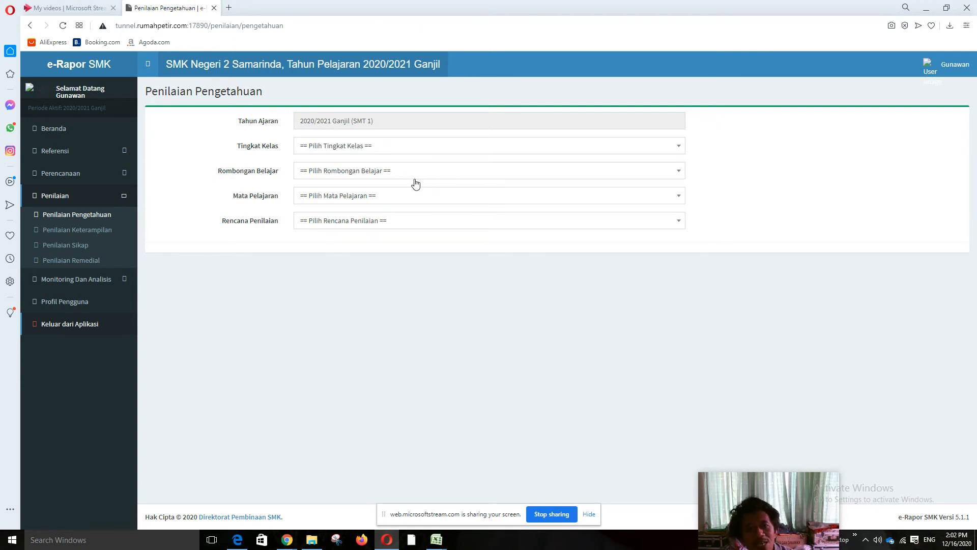
# - Load the knowledge score sheet for Kelas 10, X-DPIB1, Fisika, with the UAS assessment plan
pyautogui.click(390, 148)
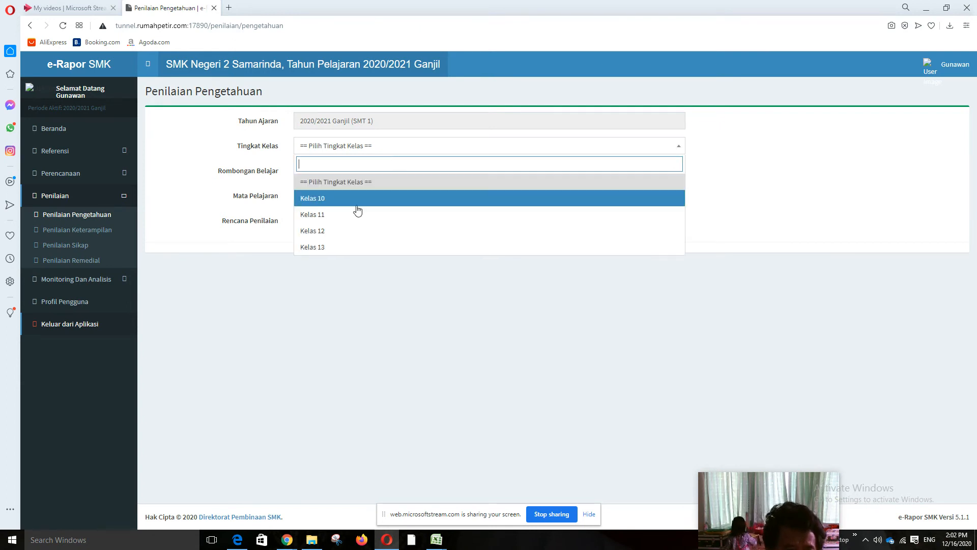
pyautogui.click(339, 197)
pyautogui.click(344, 178)
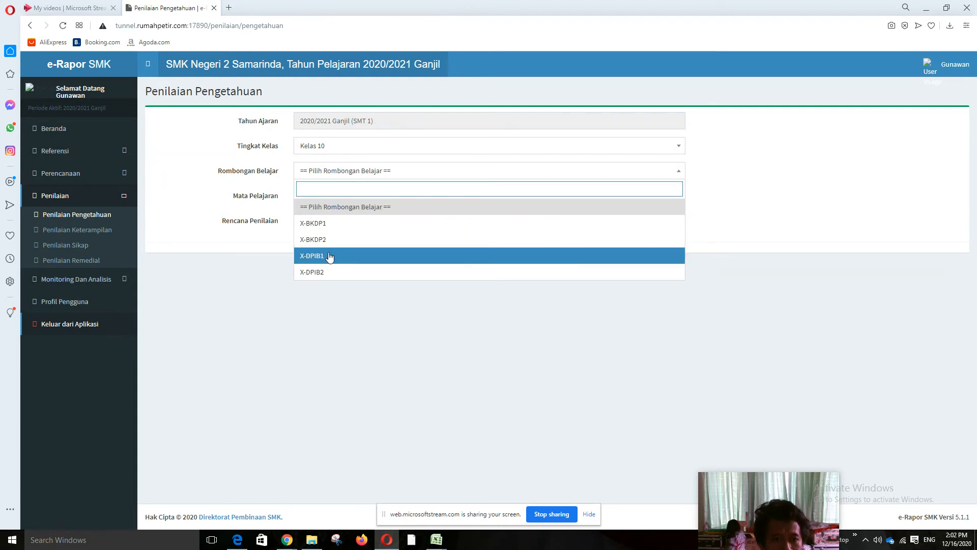
pyautogui.click(329, 256)
pyautogui.click(329, 205)
pyautogui.click(335, 247)
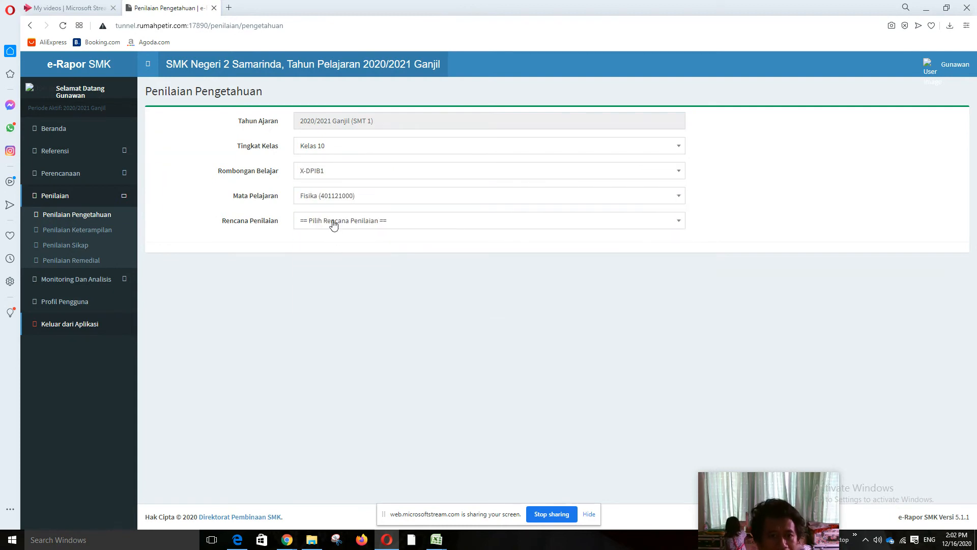
pyautogui.click(331, 222)
pyautogui.click(331, 305)
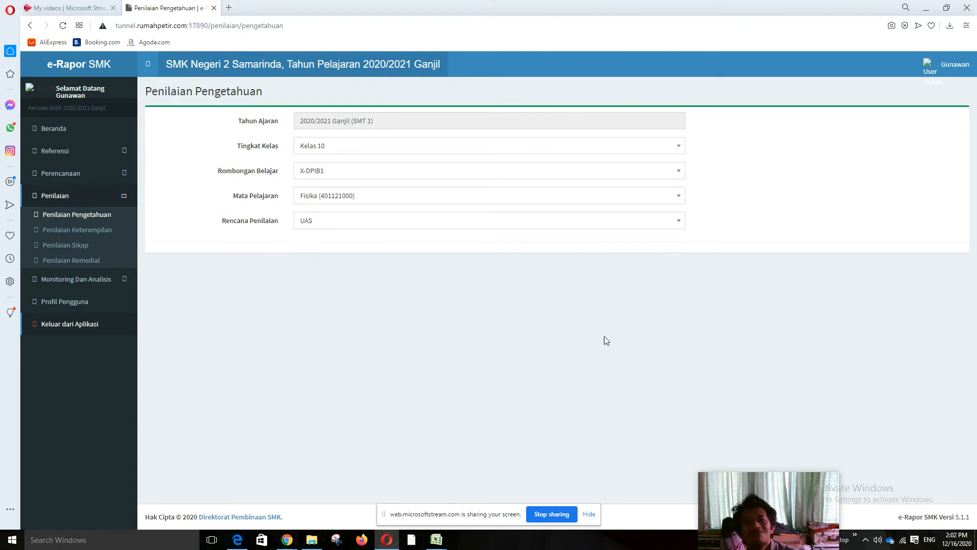
# - Enter UAS scores of 75, 60, 80, 80, 90, 60 and 50 for competency 3.5 of the first seven students
pyautogui.scroll(-2, 578, 305)
pyautogui.click(628, 212)
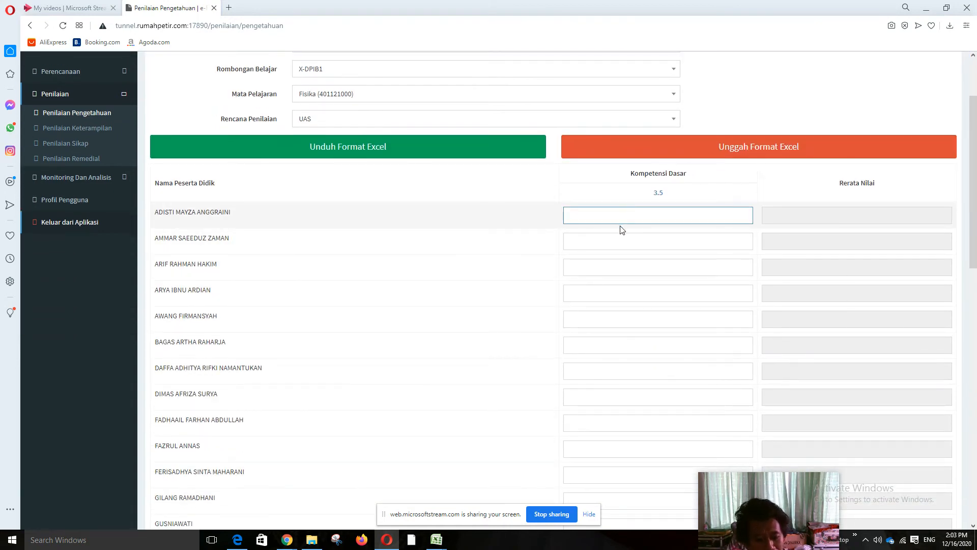
pyautogui.write('75')
pyautogui.click(599, 243)
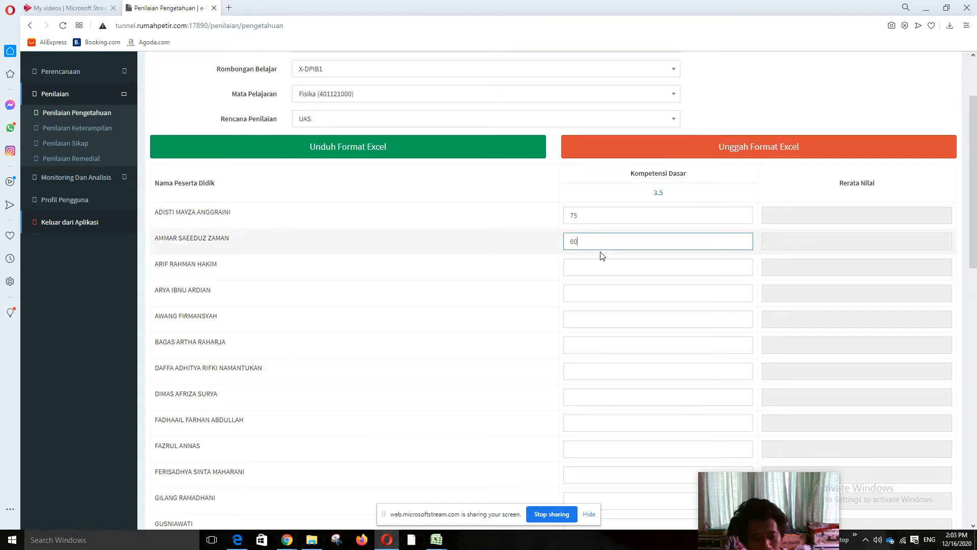
pyautogui.click(582, 274)
pyautogui.write('80')
pyautogui.click(582, 294)
pyautogui.write('80')
pyautogui.click(578, 316)
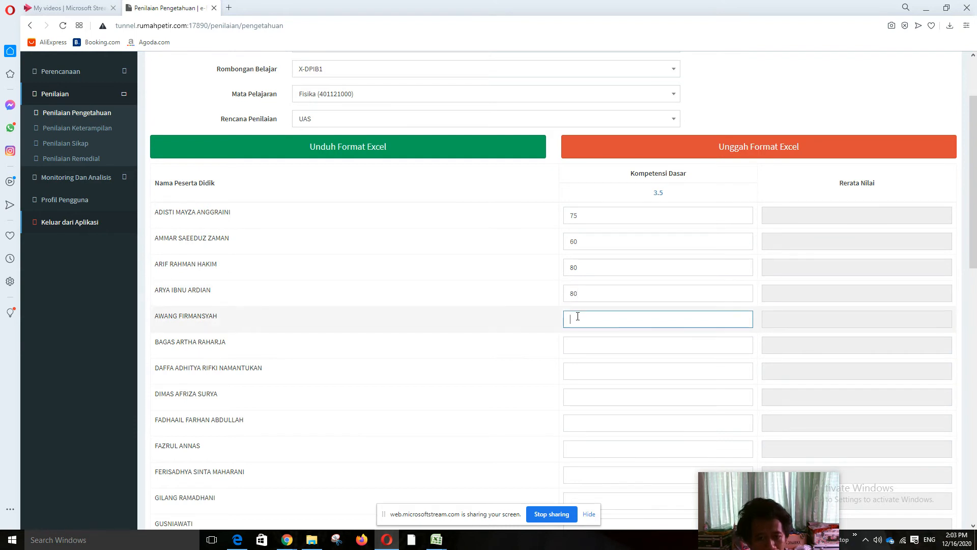
pyautogui.click(573, 339)
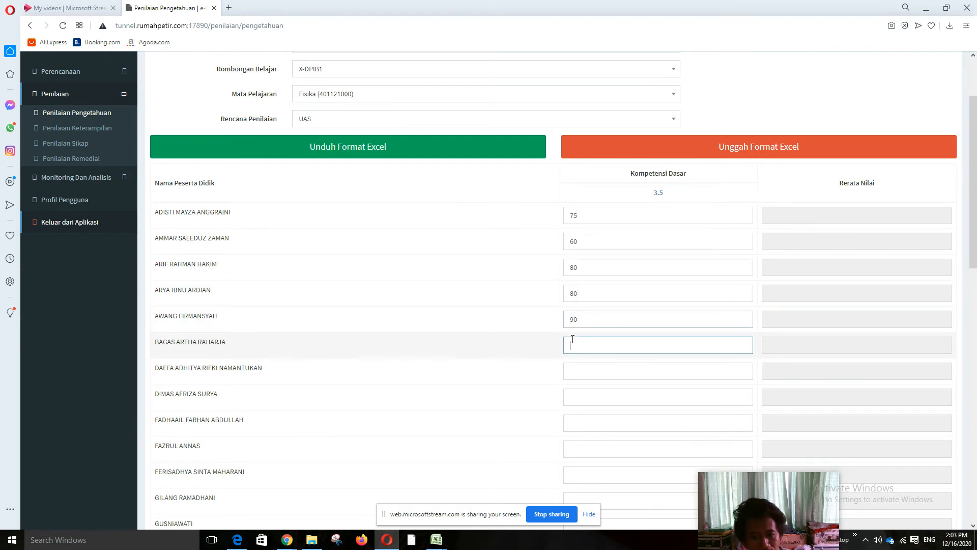
pyautogui.click(570, 367)
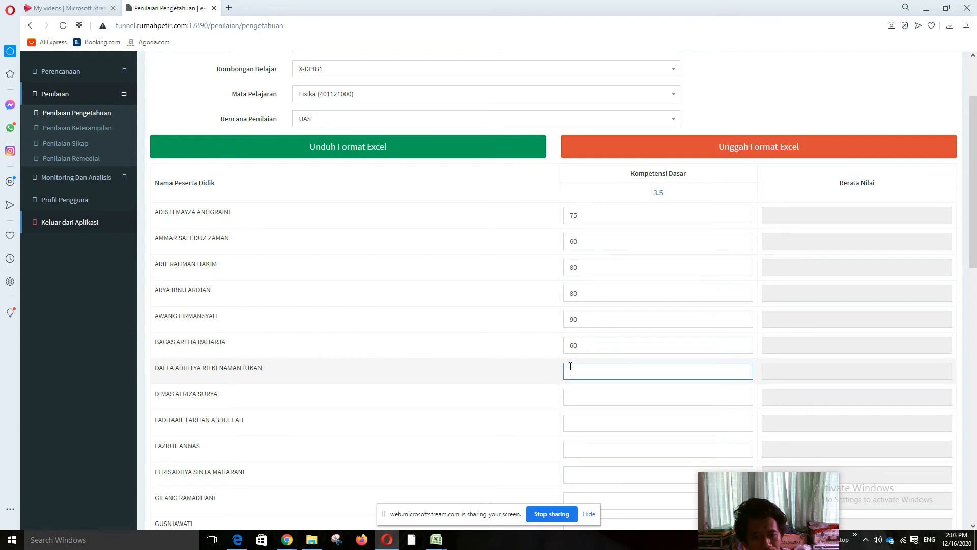
pyautogui.write('50')
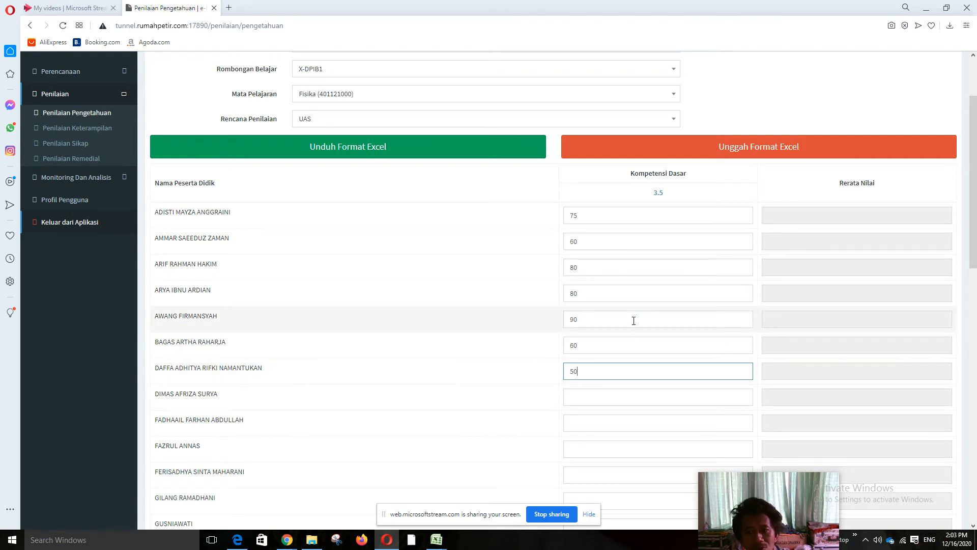
# - Change the first student's UAS score for competency 3.5 and save the UAS scores of X-DPIB1
pyautogui.click(589, 218)
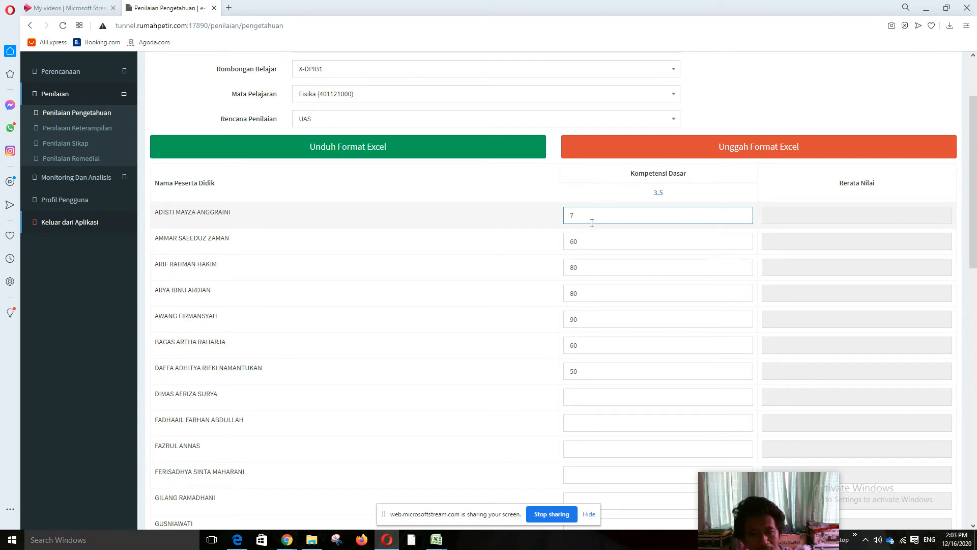
pyautogui.scroll(-15, 589, 264)
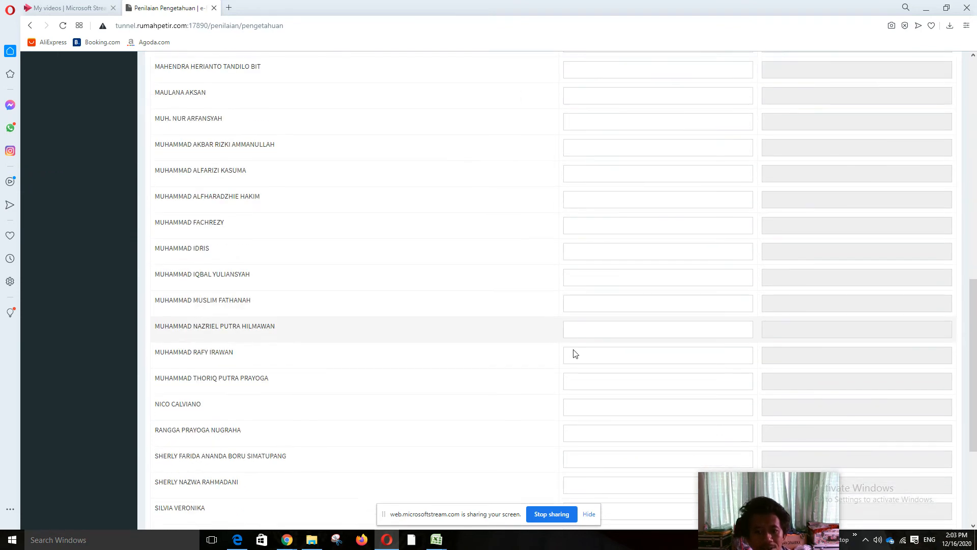
pyautogui.click(169, 464)
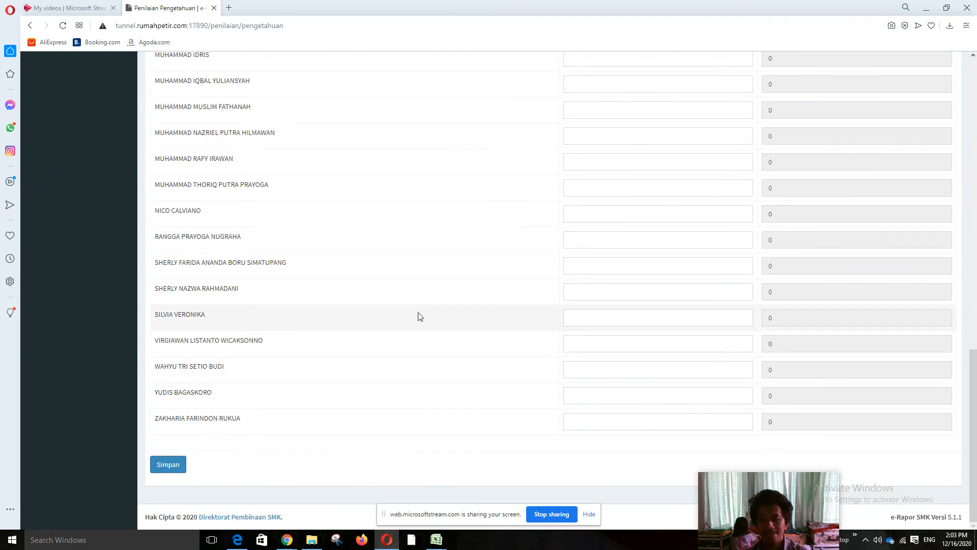
# - Select Kelas 10 and X-BKDP1 on the knowledge score form and check the available subjects and assessment plans
pyautogui.click(599, 351)
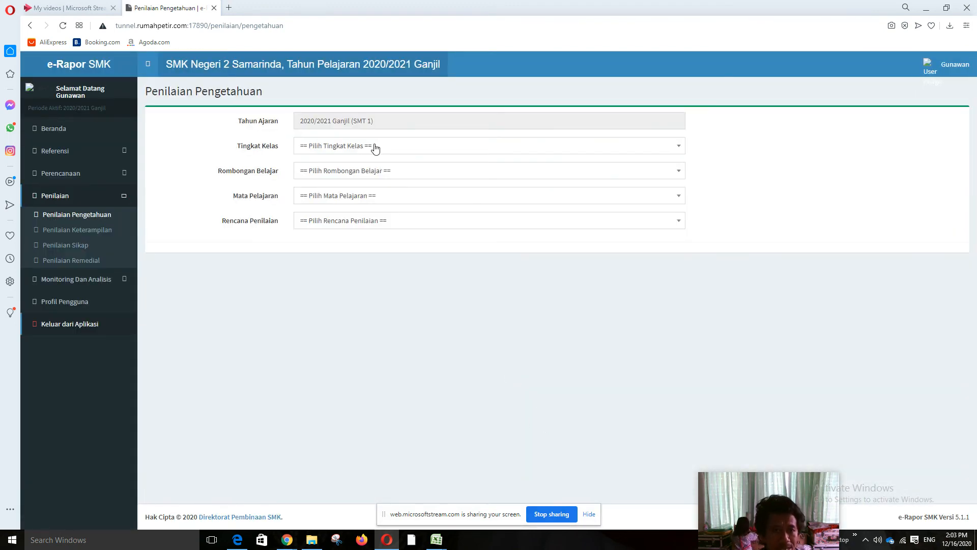
pyautogui.click(375, 147)
pyautogui.click(350, 199)
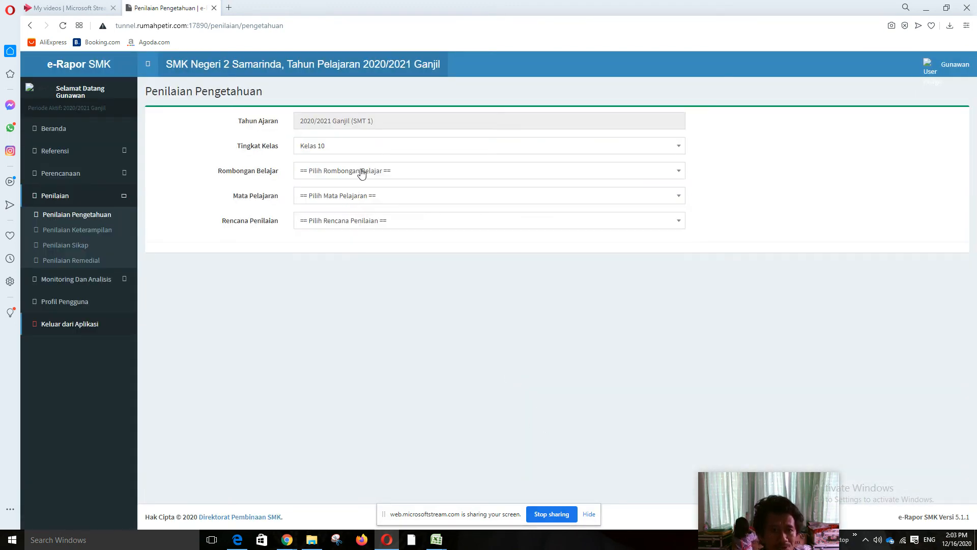
pyautogui.click(361, 173)
pyautogui.click(341, 222)
pyautogui.click(344, 171)
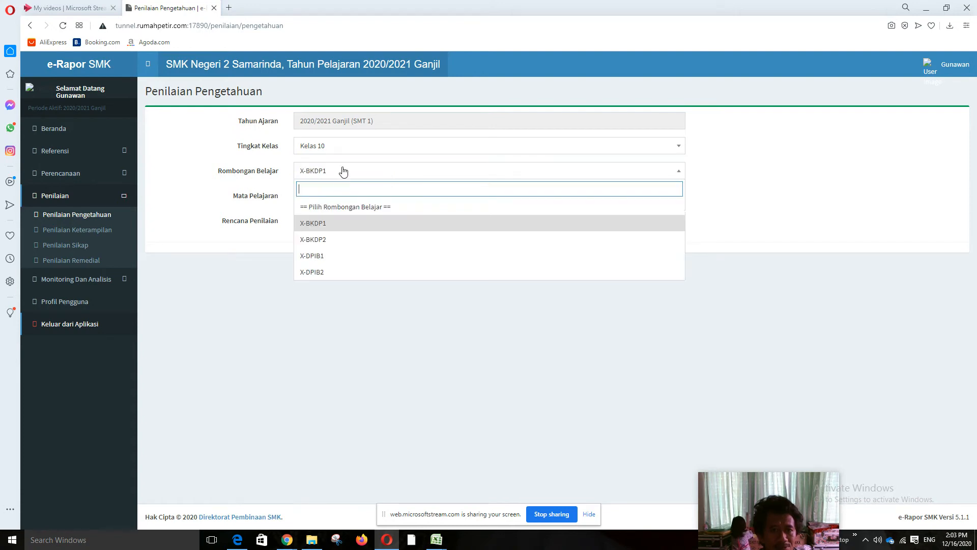
pyautogui.click(331, 199)
pyautogui.click(335, 248)
pyautogui.click(333, 223)
pyautogui.click(340, 235)
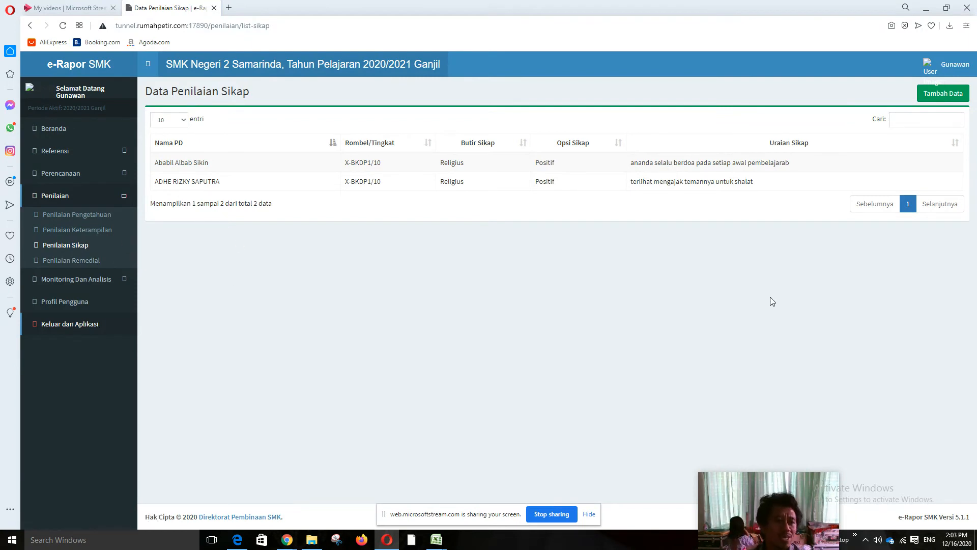
# - Start a new attitude assessment (Penilaian Sikap) for the first student of Kelas 10, X-DPIB1
pyautogui.click(935, 94)
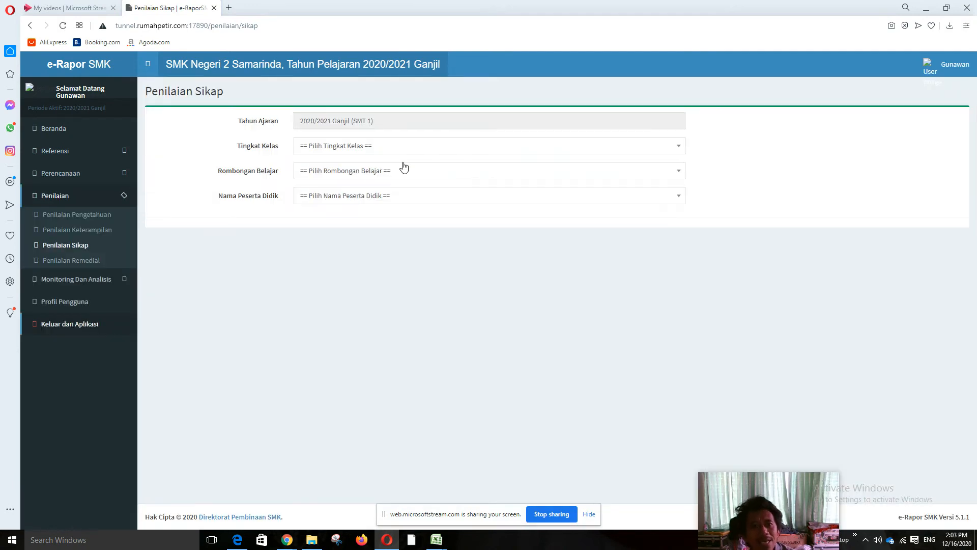
pyautogui.click(394, 149)
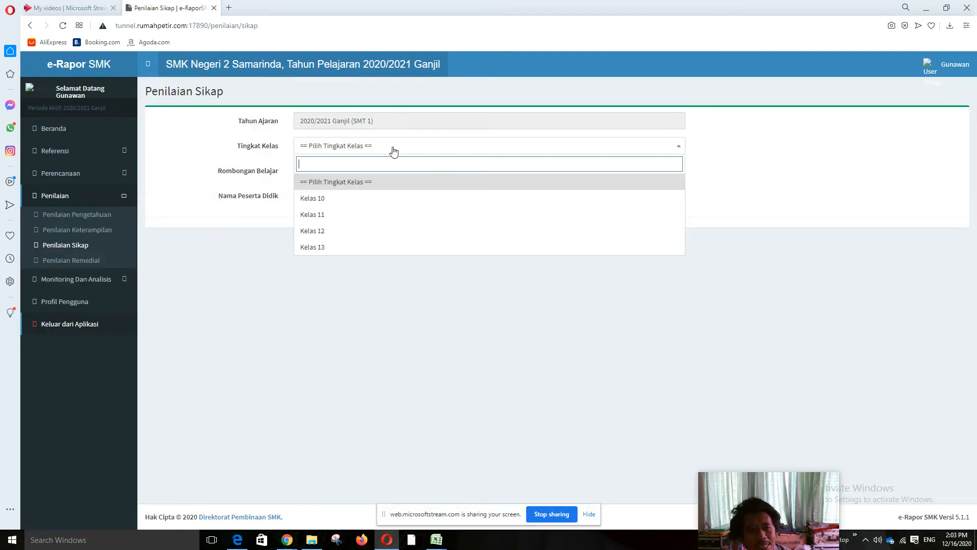
pyautogui.click(353, 198)
pyautogui.click(342, 174)
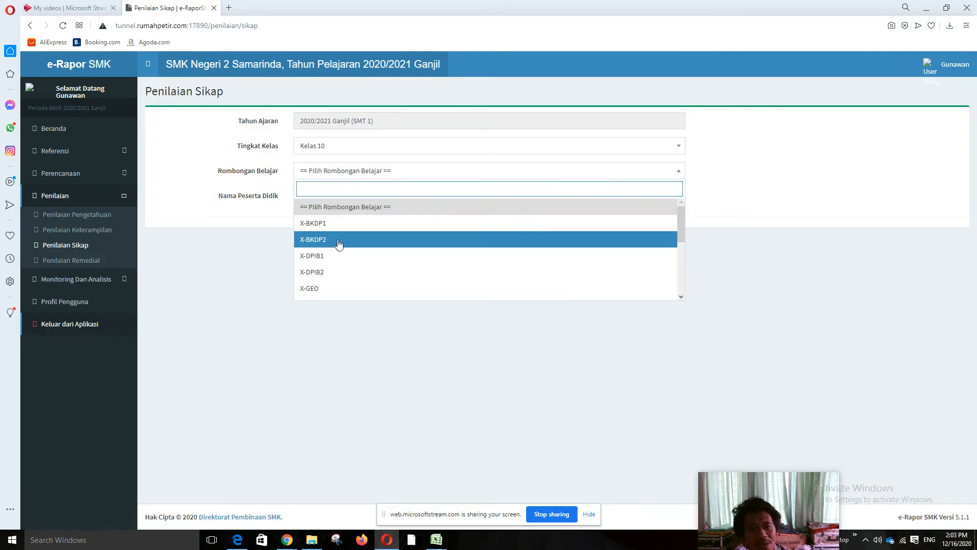
pyautogui.click(327, 255)
pyautogui.click(338, 200)
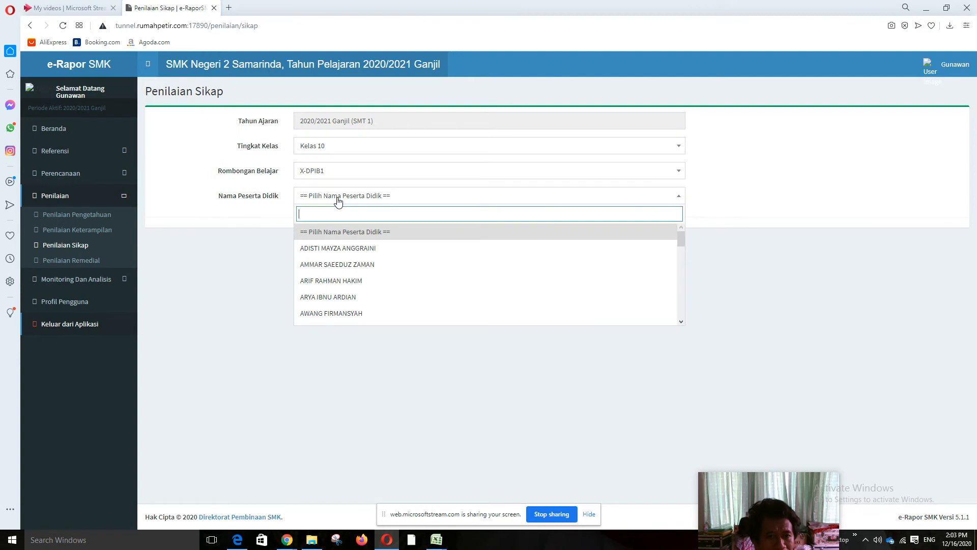
pyautogui.click(340, 249)
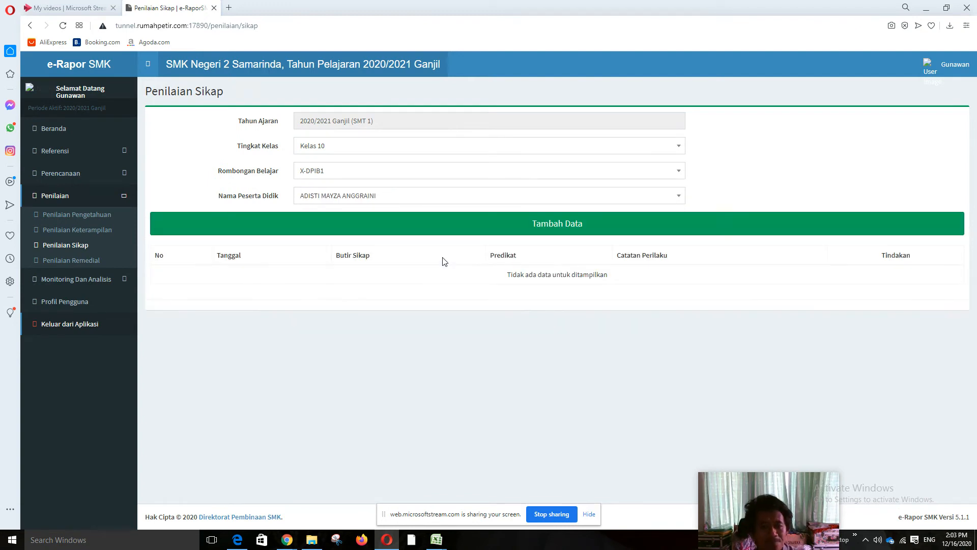
# - Add and save an attitude record dated 08-12-2020 with Religius, Positif and the behaviour note "rajin shalat"
pyautogui.click(558, 228)
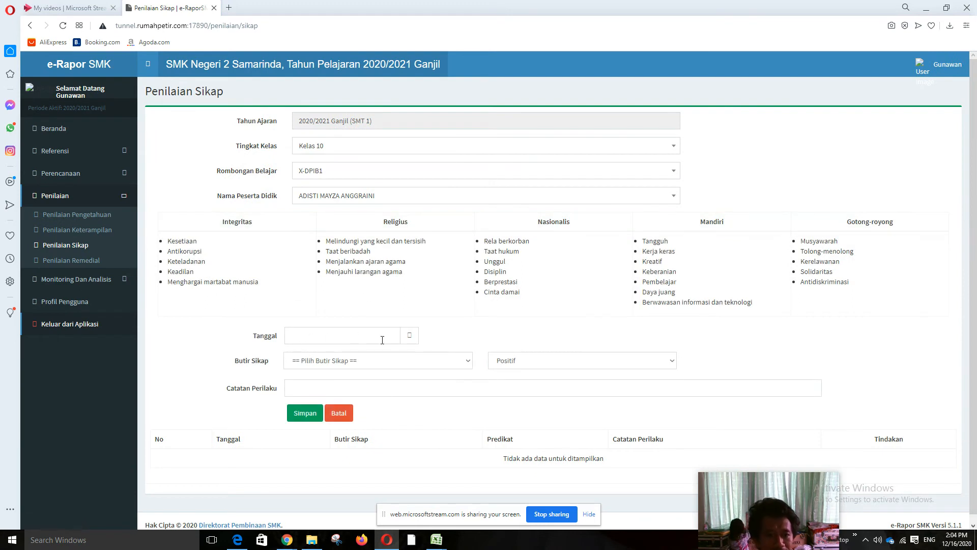
pyautogui.click(334, 360)
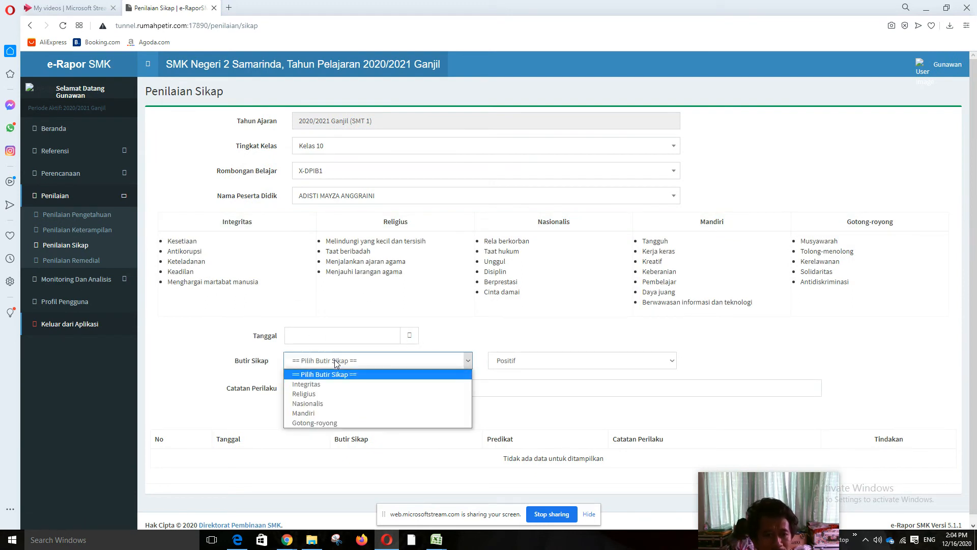
pyautogui.click(327, 395)
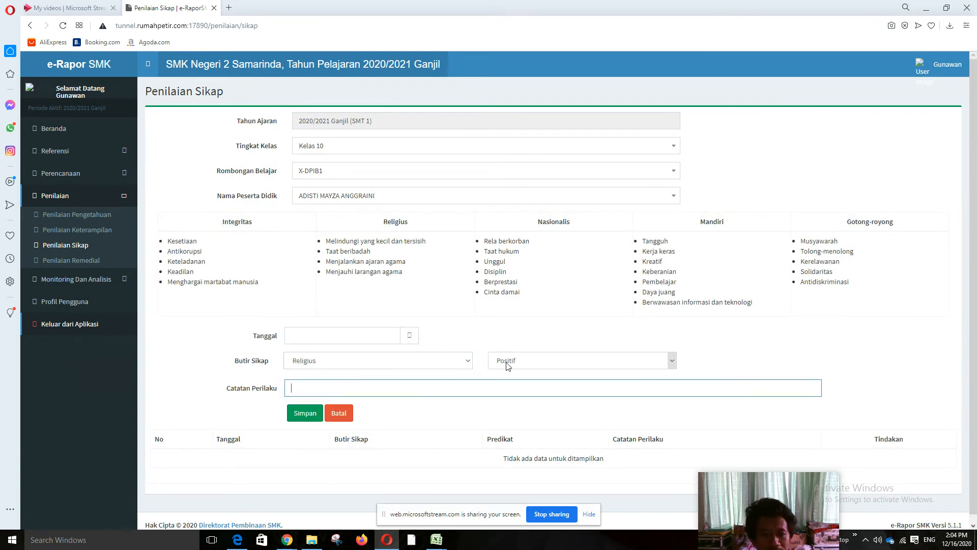
pyautogui.click(526, 360)
pyautogui.click(520, 377)
pyautogui.click(362, 387)
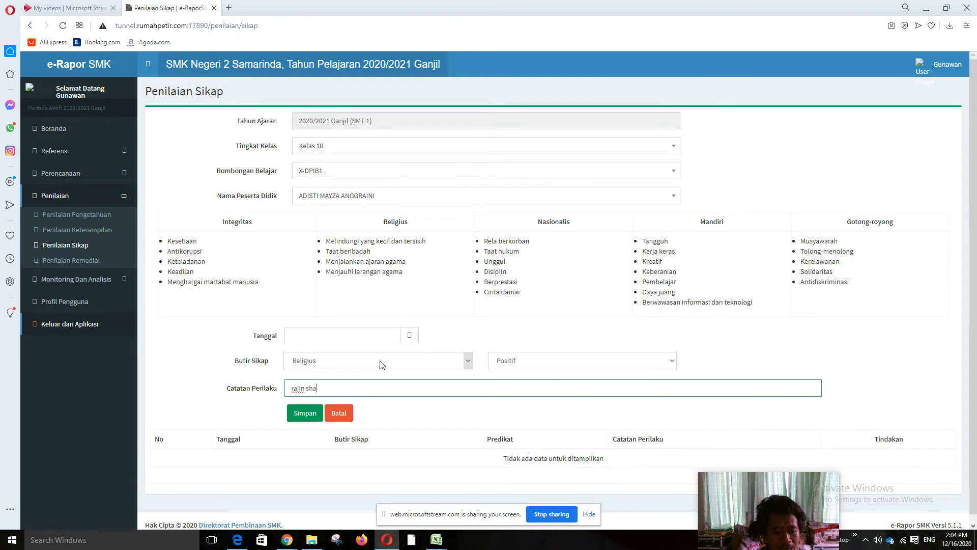
pyautogui.click(314, 410)
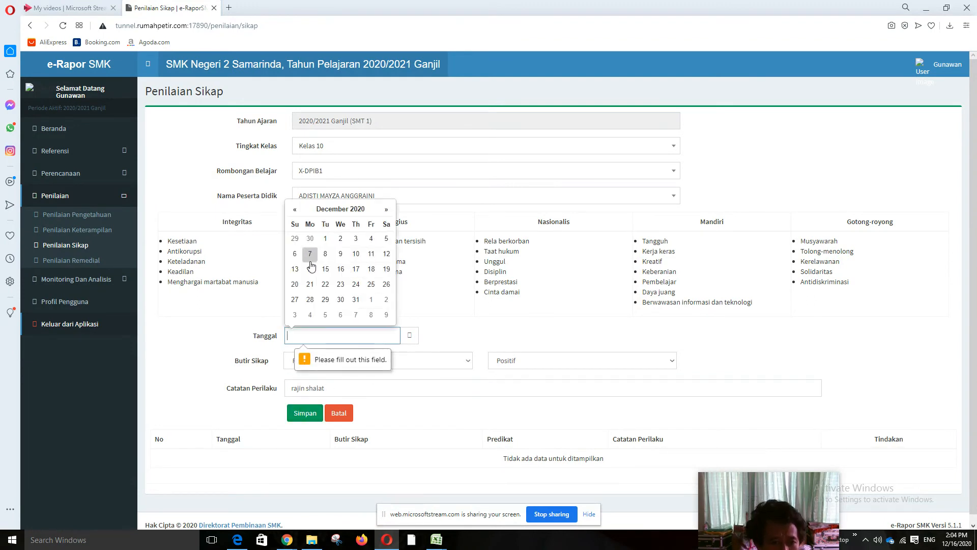
pyautogui.click(325, 254)
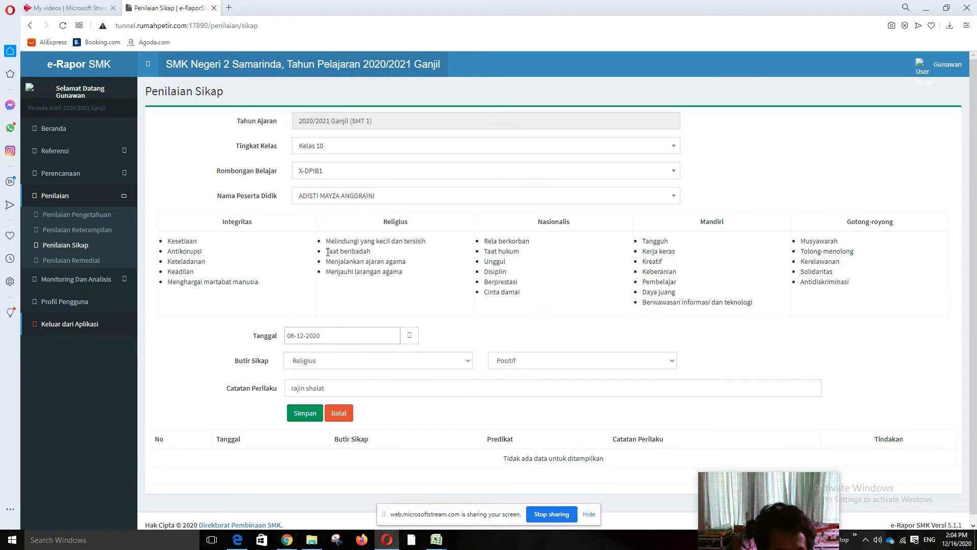
pyautogui.click(307, 415)
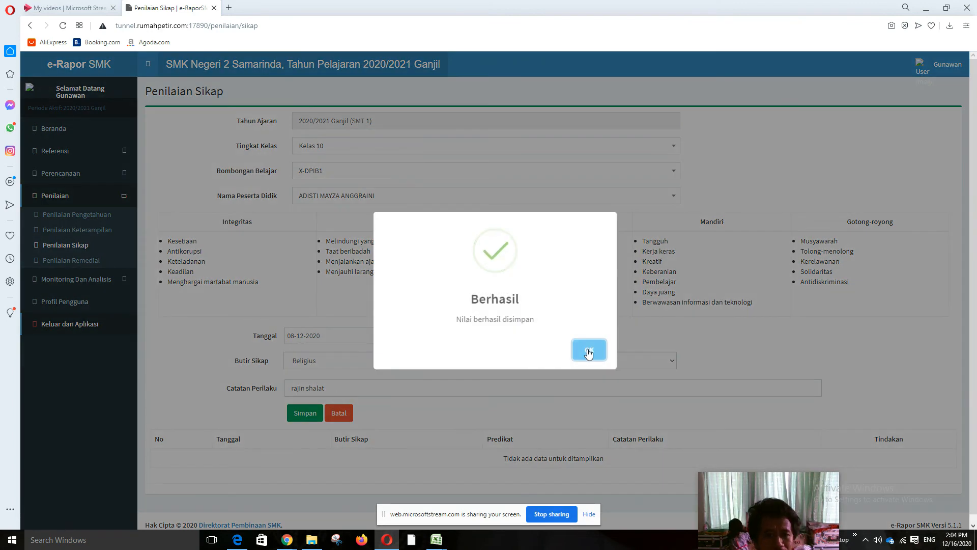
pyautogui.click(589, 350)
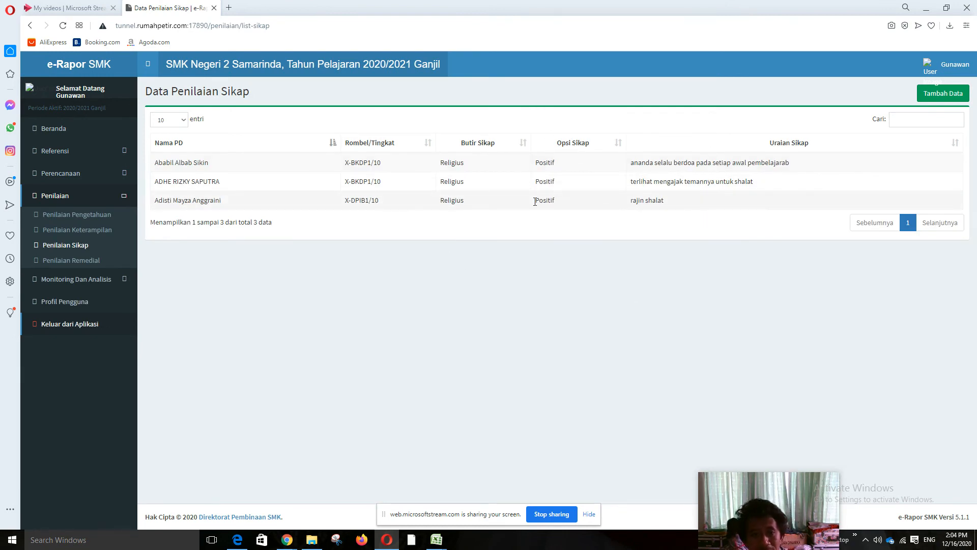
# - Reload the attitude assessment of the first student in Kelas 10, X-DPIB1, and check the actions available for the saved record
pyautogui.click(74, 244)
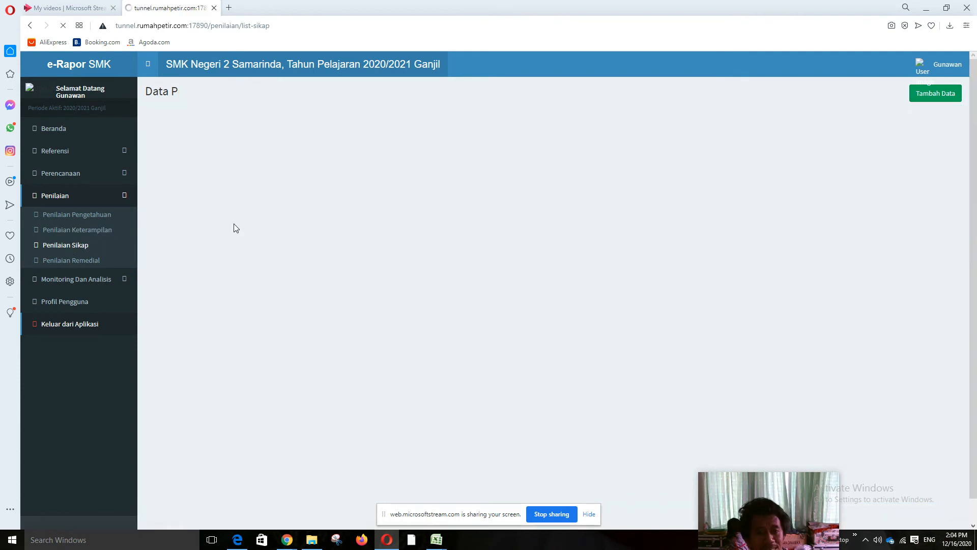
pyautogui.click(920, 97)
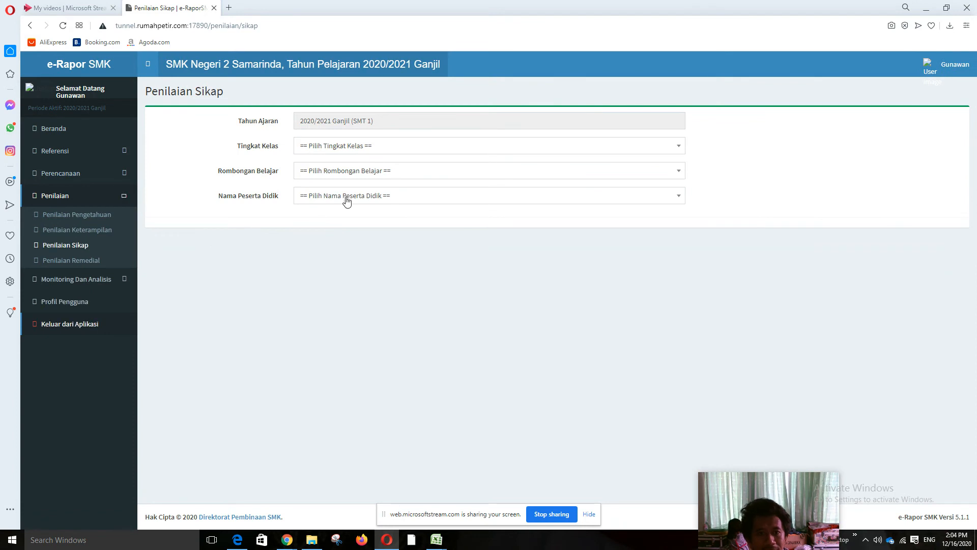
pyautogui.click(381, 152)
pyautogui.click(341, 201)
pyautogui.click(351, 173)
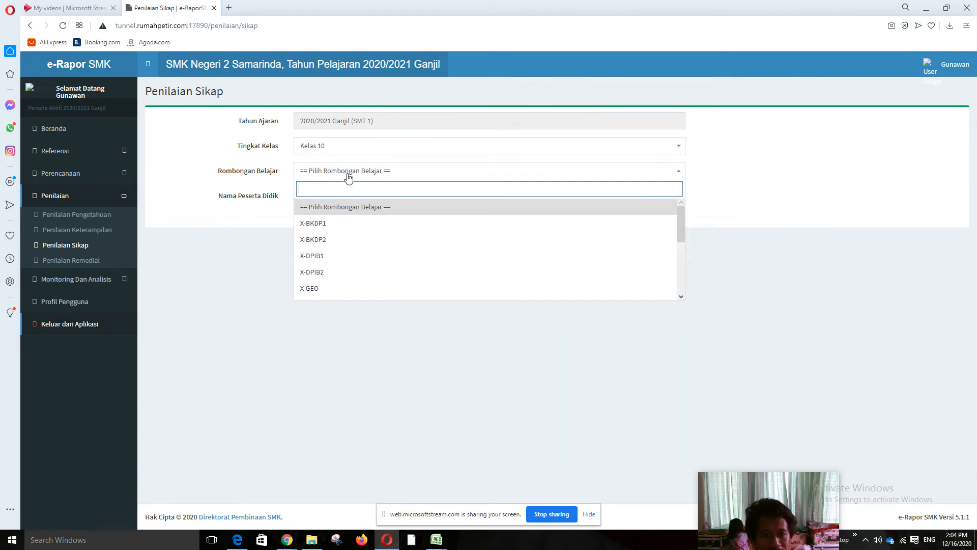
pyautogui.click(325, 256)
pyautogui.click(344, 198)
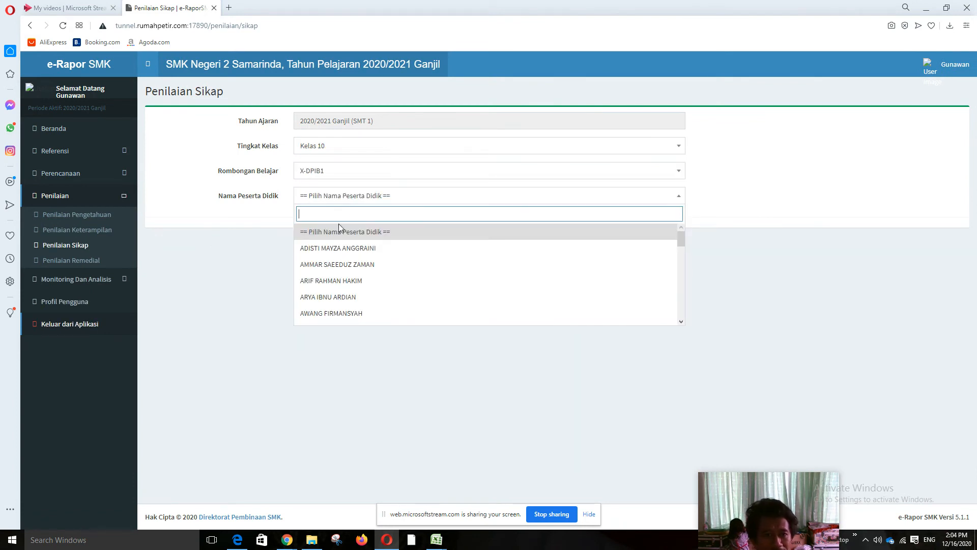
pyautogui.click(334, 250)
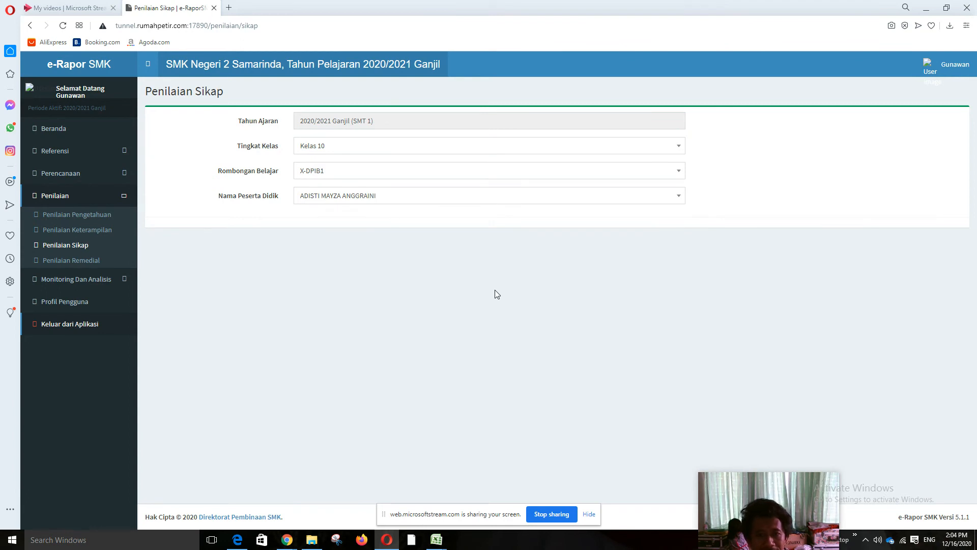
pyautogui.click(901, 277)
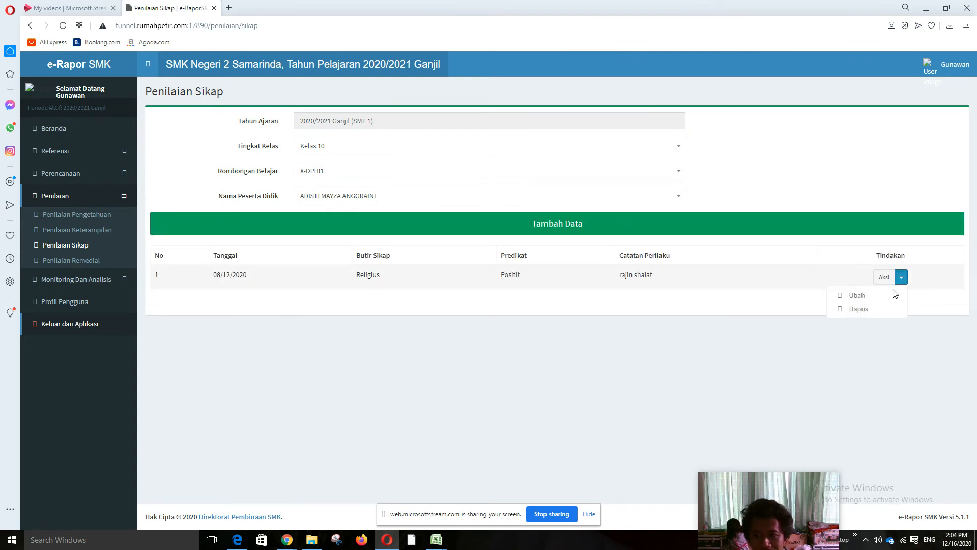
pyautogui.click(538, 358)
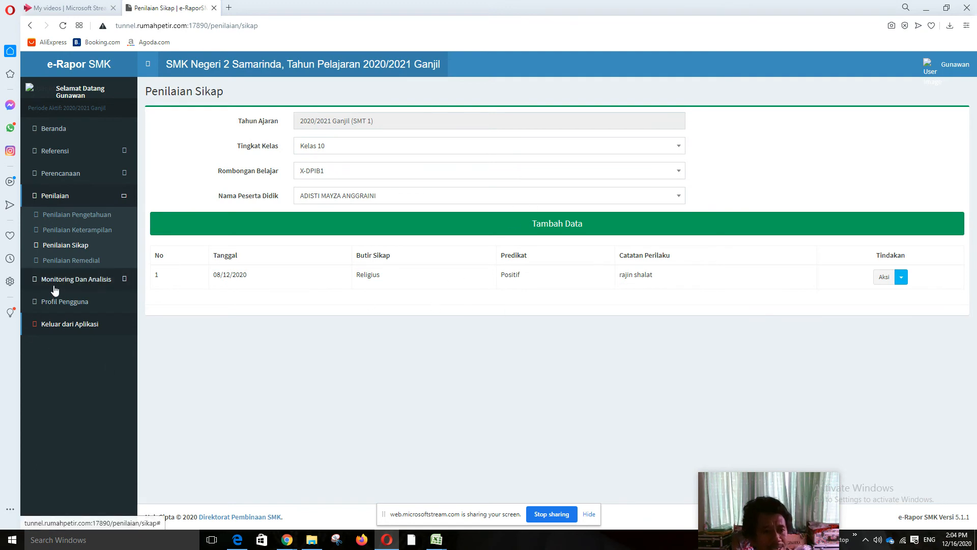
# - Load the remedial assessment (Penilaian Remedial) for Kelas 10, X-DPIB1, Fisika, with the Pengetahuan aspect
pyautogui.click(86, 263)
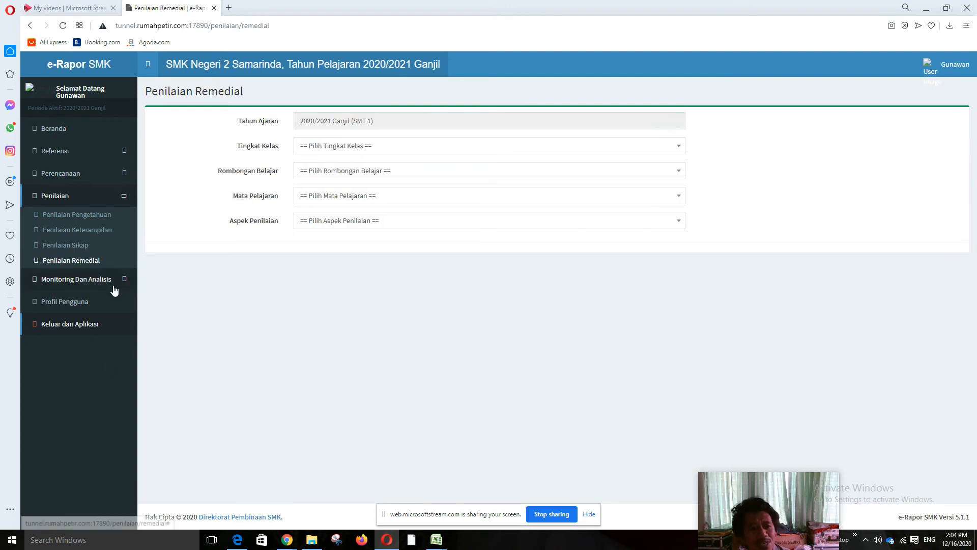
pyautogui.click(400, 147)
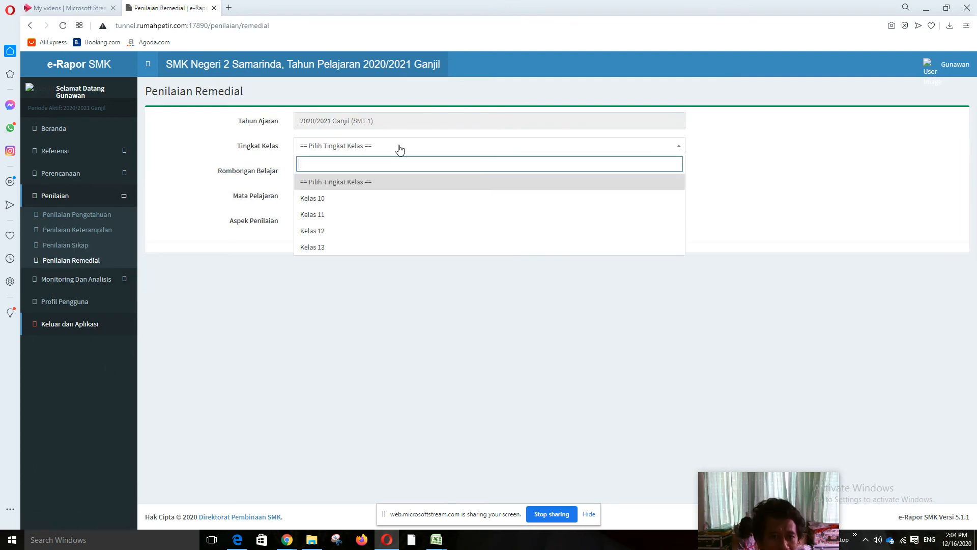
pyautogui.click(326, 201)
pyautogui.click(351, 172)
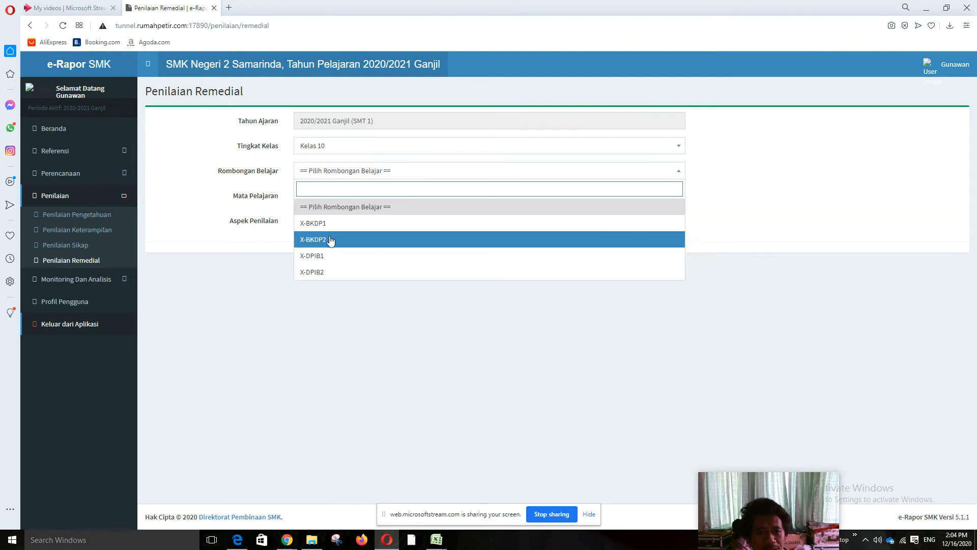
pyautogui.click(334, 259)
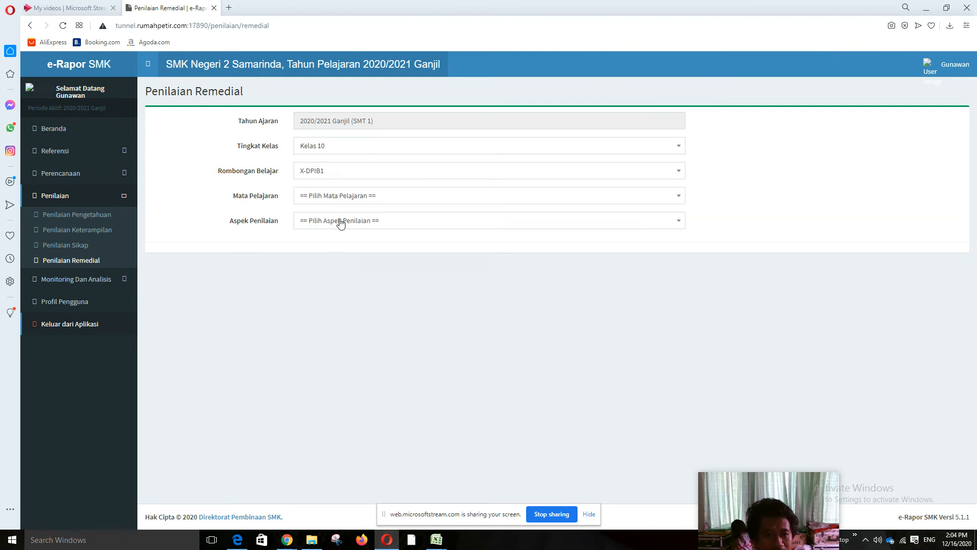
pyautogui.click(345, 201)
pyautogui.click(370, 234)
pyautogui.click(363, 197)
pyautogui.click(335, 247)
pyautogui.click(333, 224)
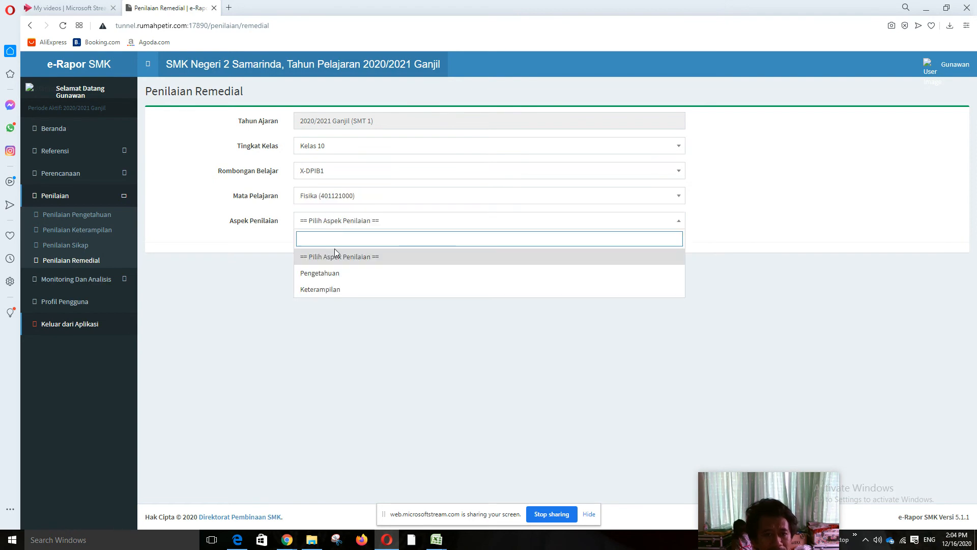
pyautogui.click(338, 272)
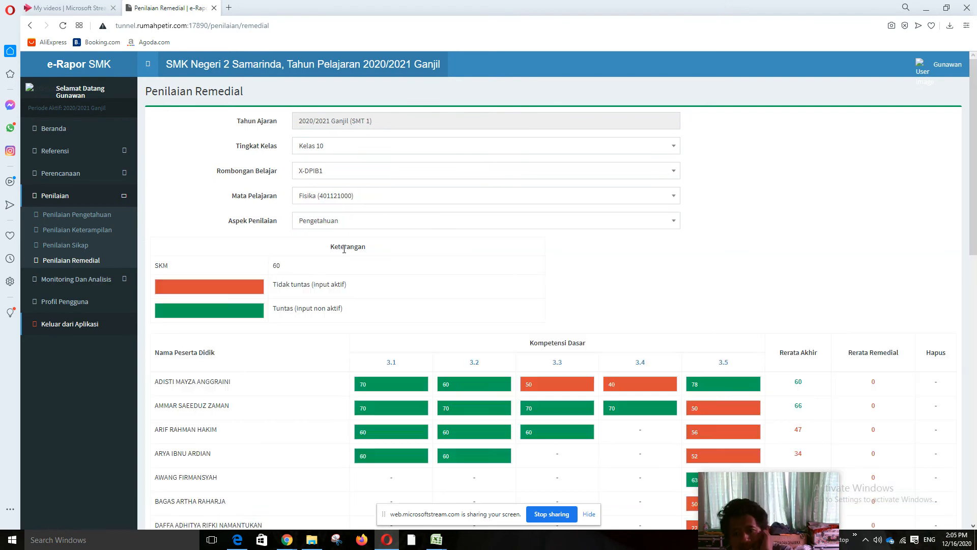
# - Set the first student's remedial score for competency 3.3 to 70 and save the remedial scores
pyautogui.scroll(-3, 408, 342)
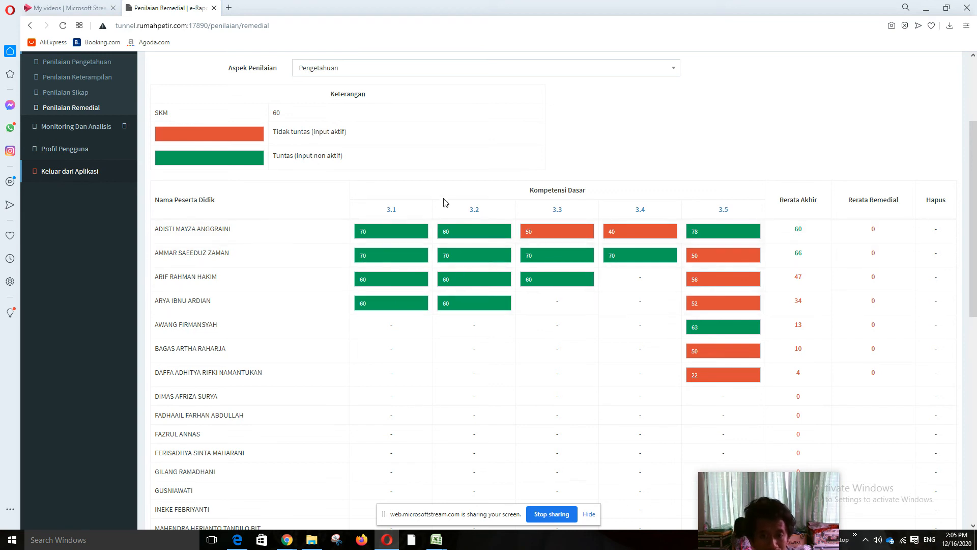
pyautogui.doubleClick(446, 233)
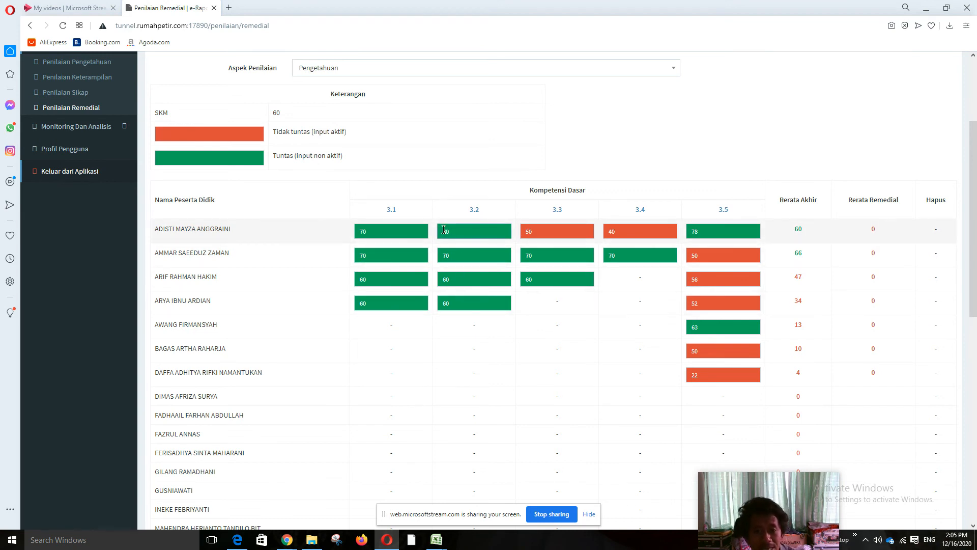
pyautogui.click(557, 229)
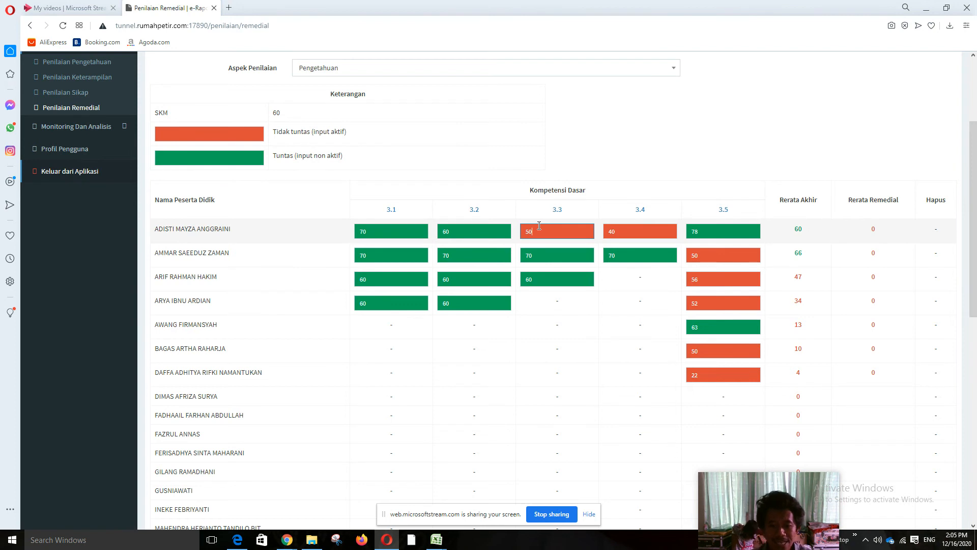
pyautogui.press('BackSpace')
pyautogui.write('70')
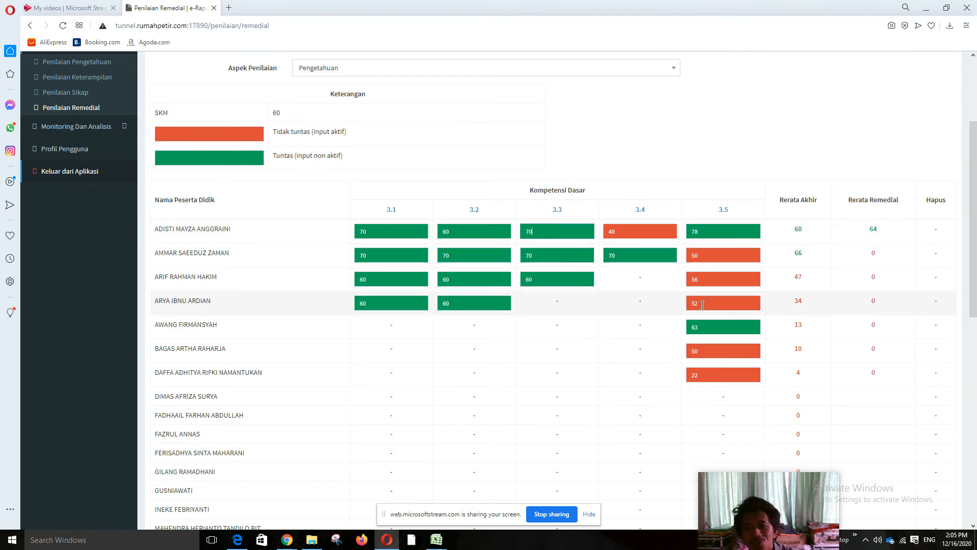
pyautogui.scroll(-15, 672, 368)
pyautogui.scroll(2, 224, 436)
pyautogui.scroll(-2, 224, 436)
pyautogui.click(167, 465)
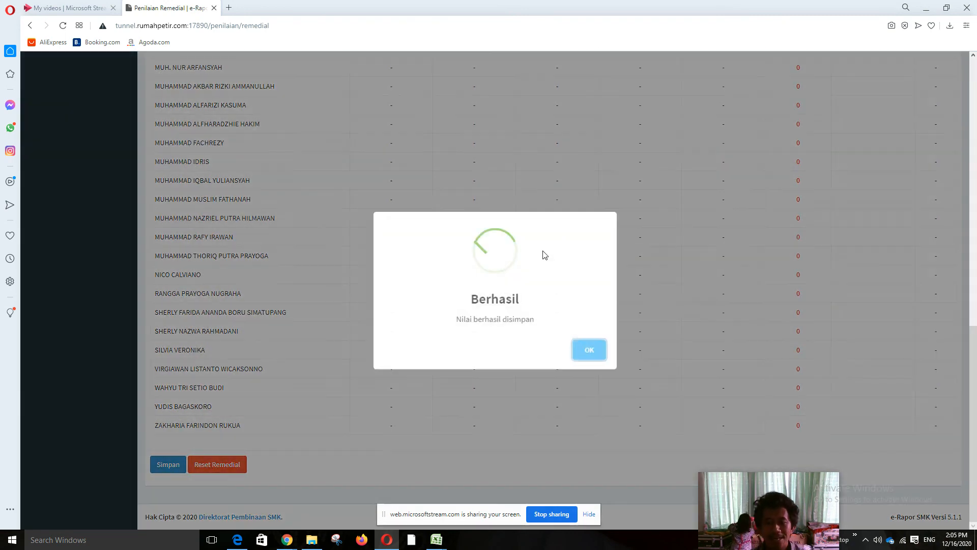
# - Close the remedial save confirmation and load the score recap (Rekap Nilai) for Kelas 10, X-DPIB1, Fisika
pyautogui.click(600, 352)
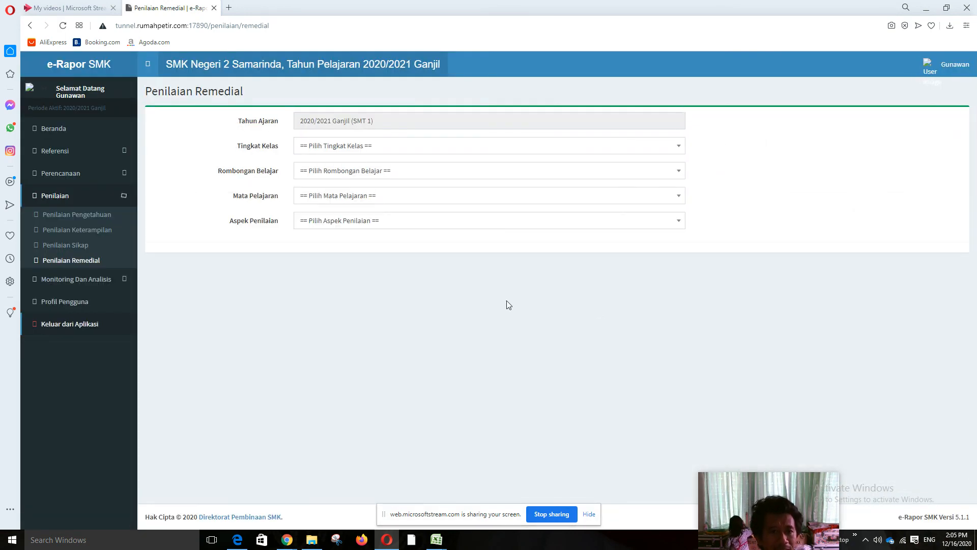
pyautogui.click(53, 281)
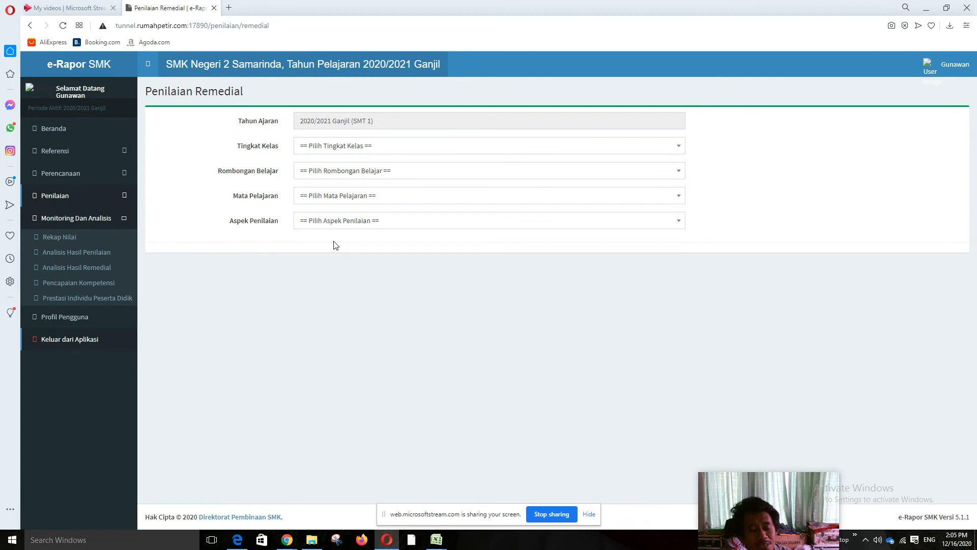
pyautogui.click(56, 237)
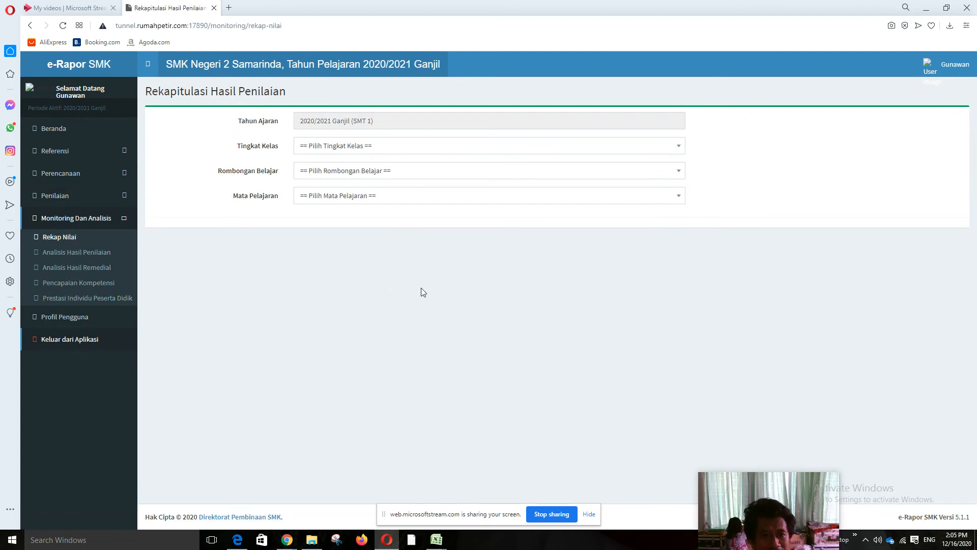
pyautogui.click(363, 151)
pyautogui.click(333, 200)
pyautogui.click(340, 172)
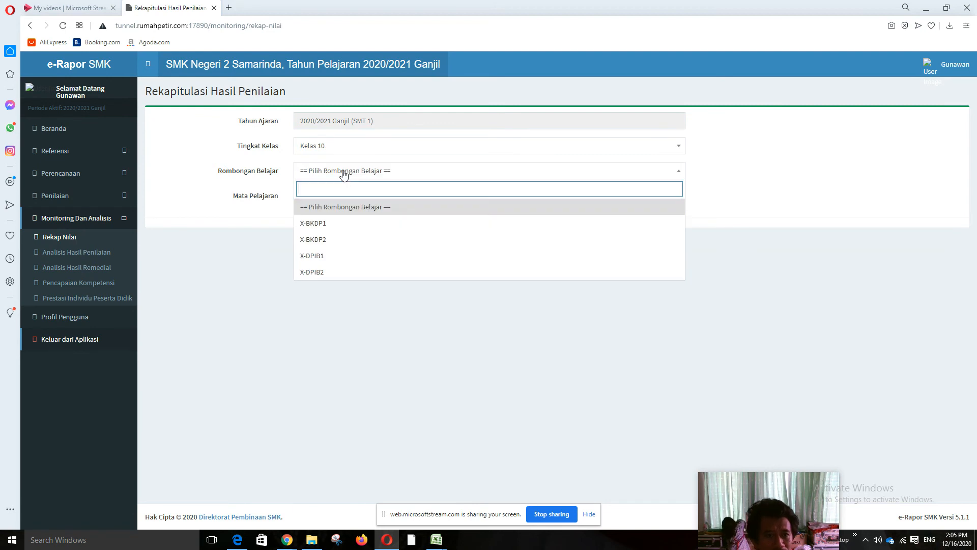
pyautogui.click(326, 255)
pyautogui.click(331, 196)
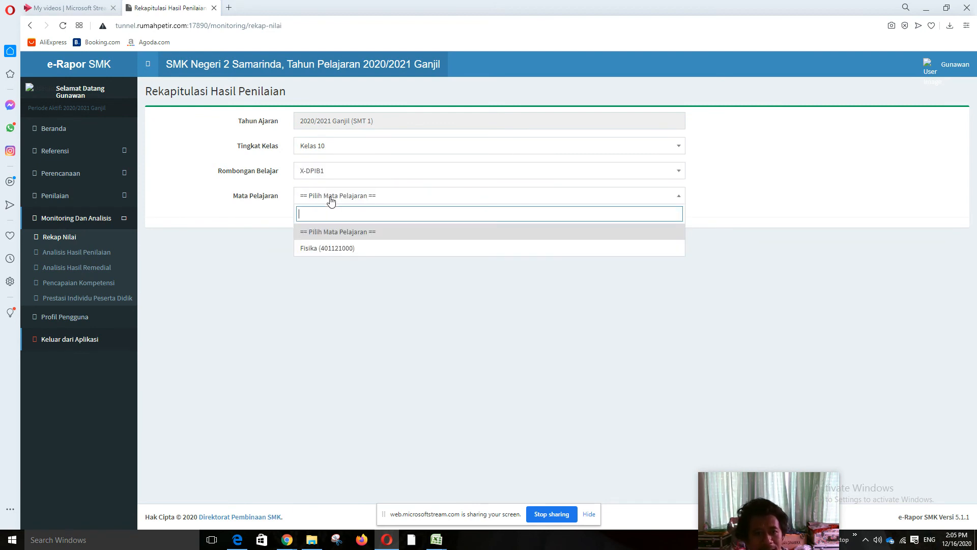
pyautogui.click(326, 248)
# - Look through the knowledge, skill and final scores of all X-DPIB1 students in the Fisika recap
pyautogui.scroll(-1, 397, 305)
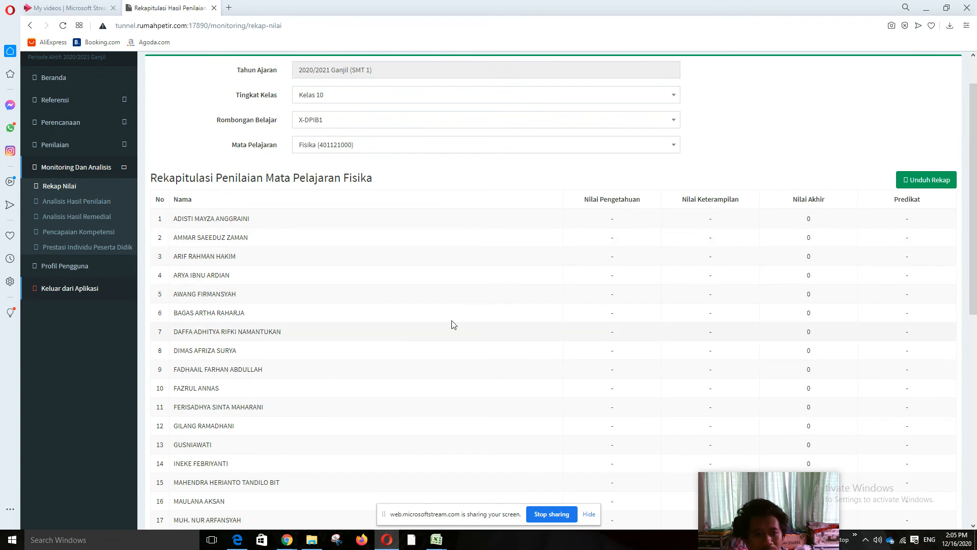
pyautogui.scroll(-2, 596, 301)
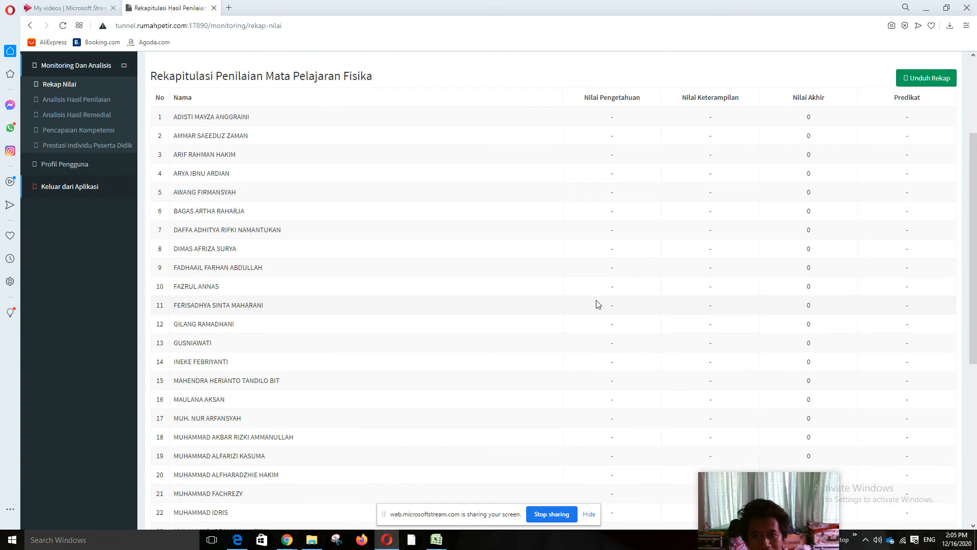
pyautogui.scroll(-4, 597, 303)
pyautogui.scroll(5, 596, 304)
pyautogui.scroll(-5, 596, 303)
pyautogui.scroll(-3, 596, 306)
pyautogui.scroll(10, 670, 318)
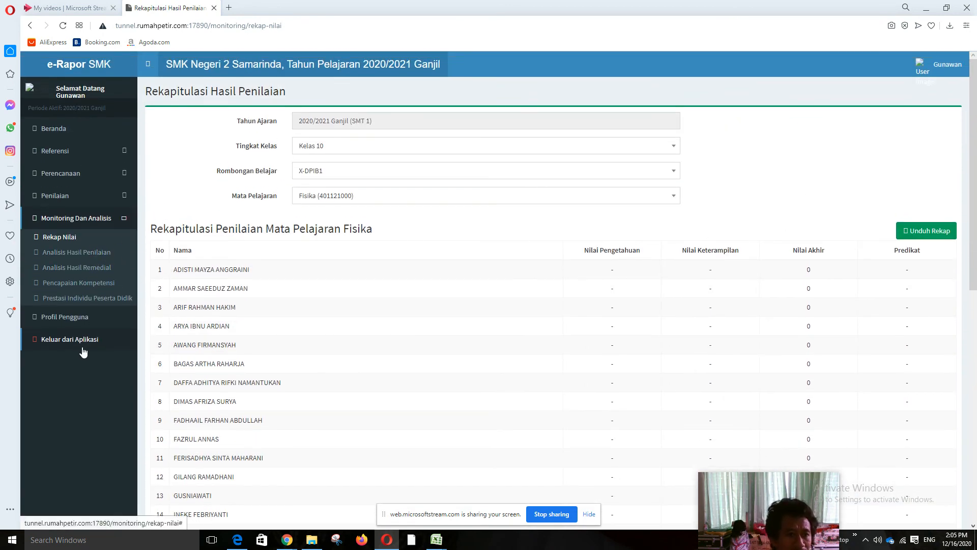
# - Check the Generate Nilai overview on Beranda, and review the Rekap Nilai for Kelas 10, X-BKDP1, Fisika
pyautogui.click(51, 128)
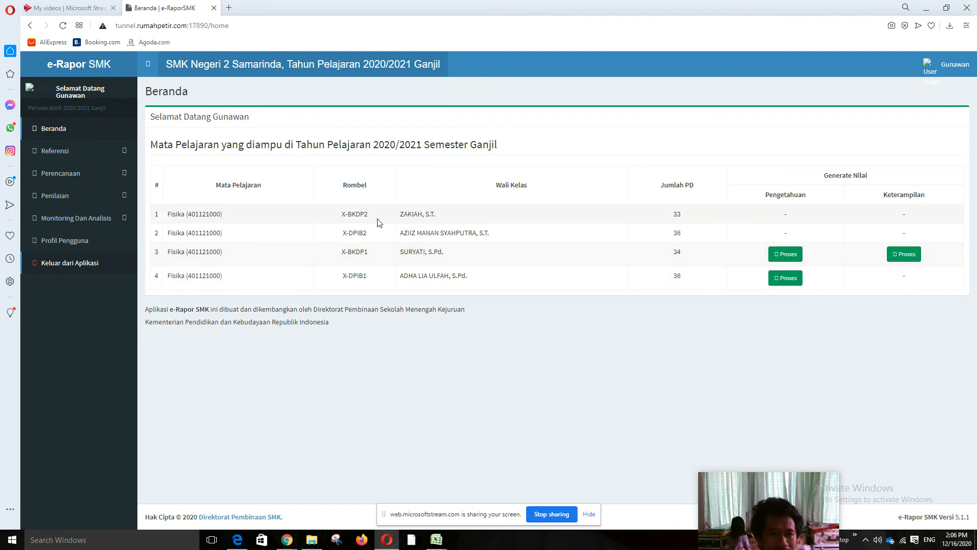
pyautogui.click(58, 221)
pyautogui.click(60, 237)
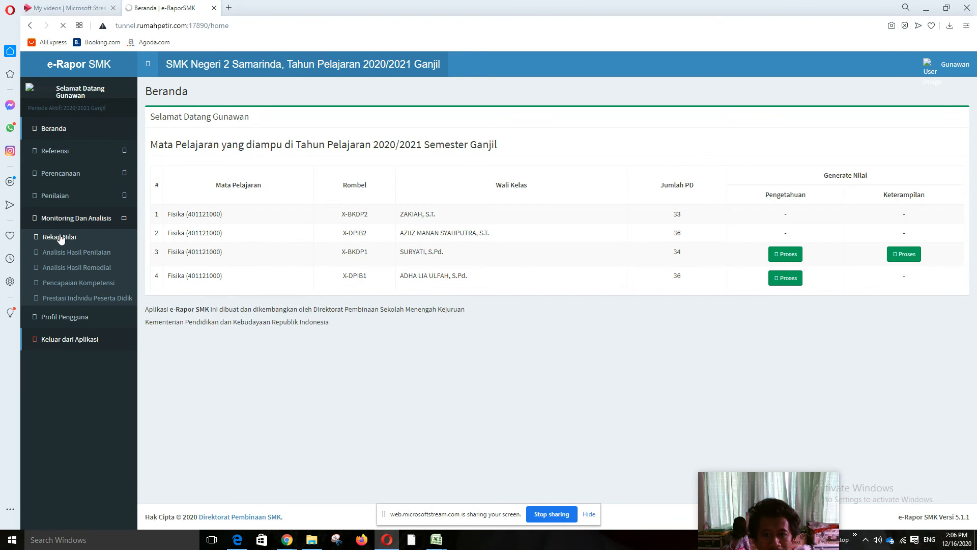
pyautogui.click(373, 148)
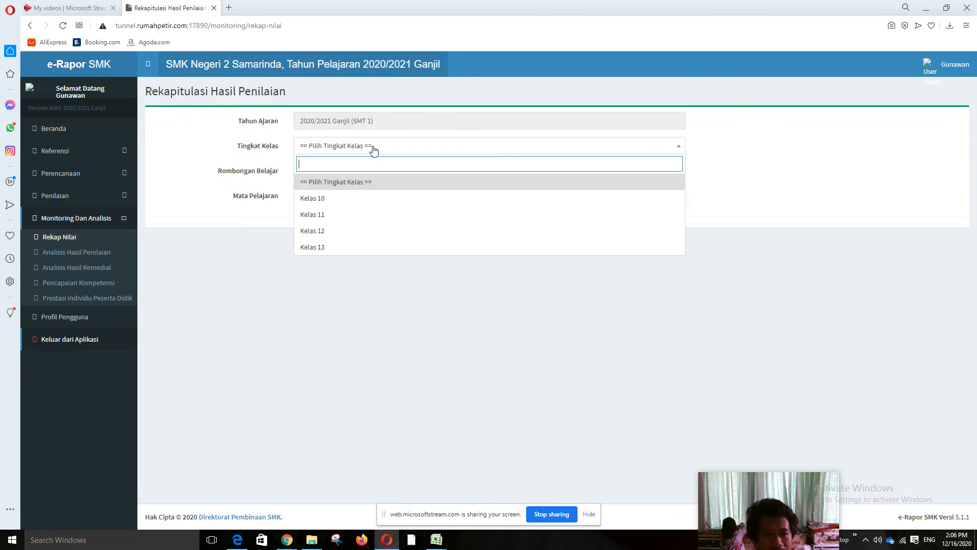
pyautogui.click(336, 205)
pyautogui.click(346, 173)
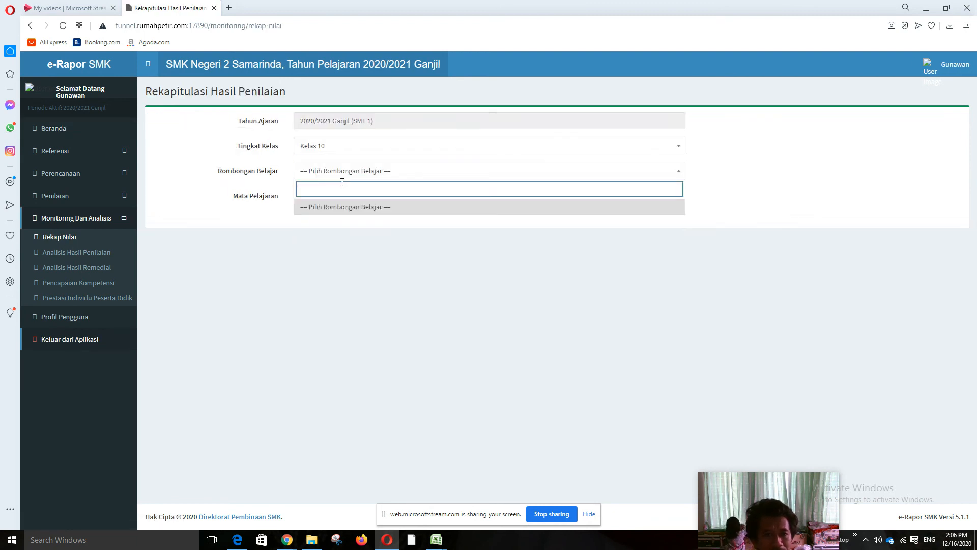
pyautogui.click(338, 171)
pyautogui.click(325, 228)
pyautogui.click(327, 197)
pyautogui.click(321, 248)
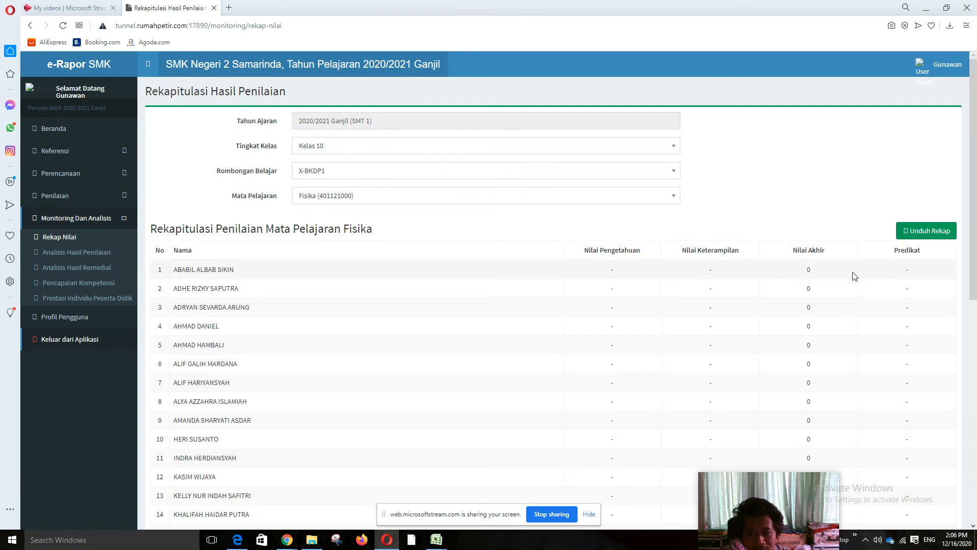
pyautogui.scroll(-4, 509, 310)
pyautogui.scroll(5, 458, 290)
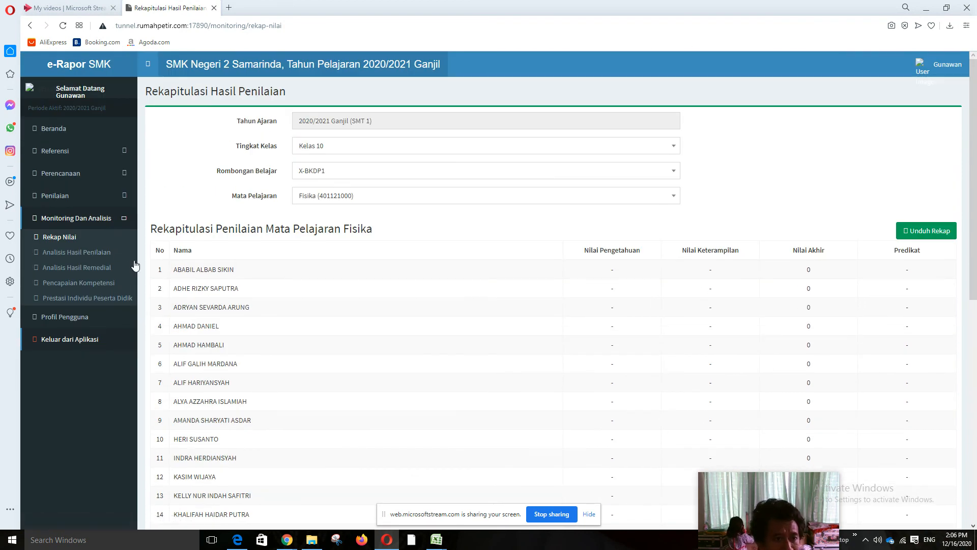
# - Return to Beranda and generate the Pengetahuan scores for Fisika in X-BKDP1, confirming the score change
pyautogui.click(62, 203)
pyautogui.click(83, 219)
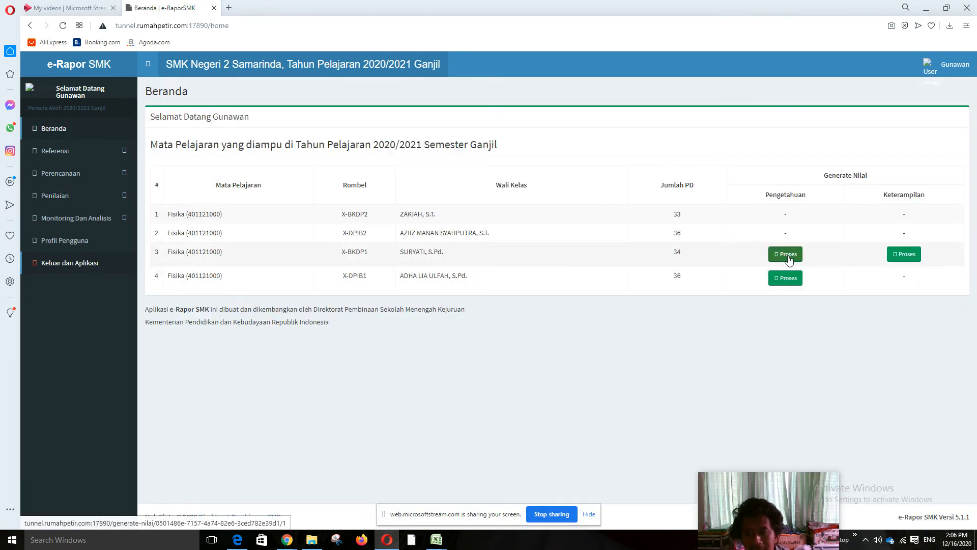
pyautogui.click(787, 254)
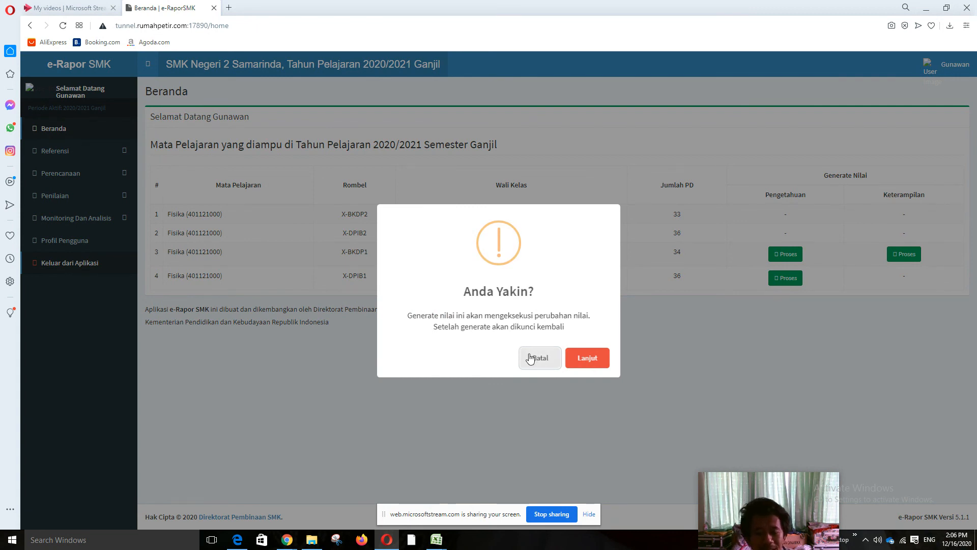
pyautogui.click(588, 359)
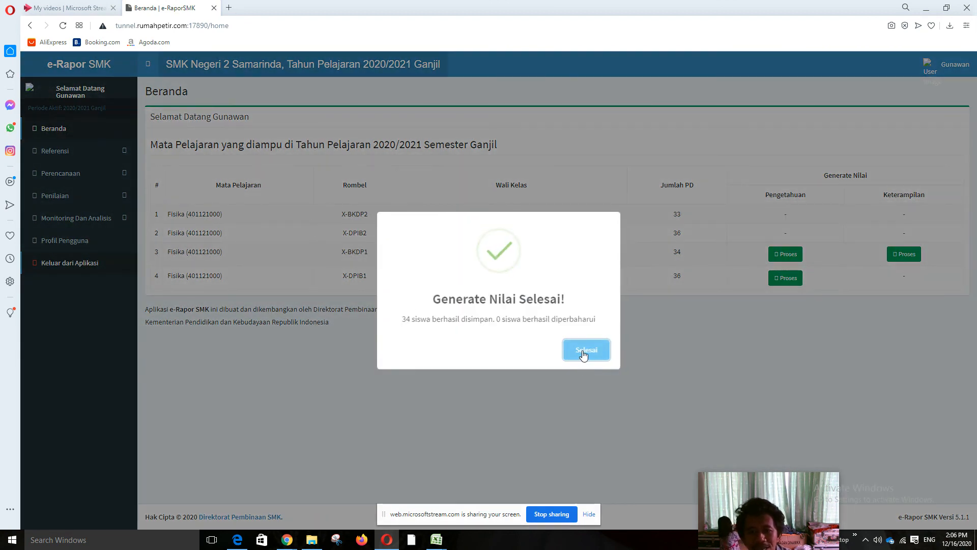
pyautogui.click(586, 351)
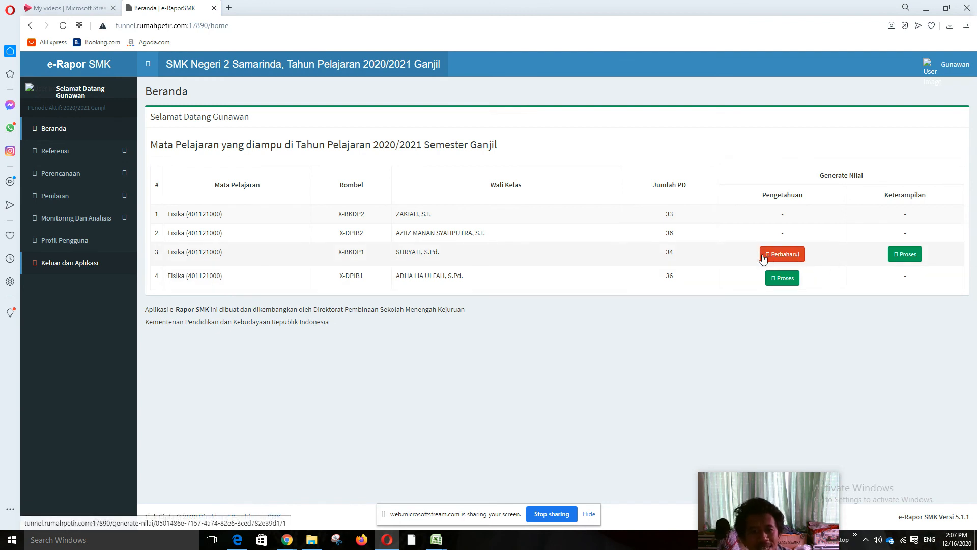
# - Reload the Rekap Nilai for Kelas 10, X-BKDP1, Fisika and examine the generated student scores
pyautogui.click(61, 222)
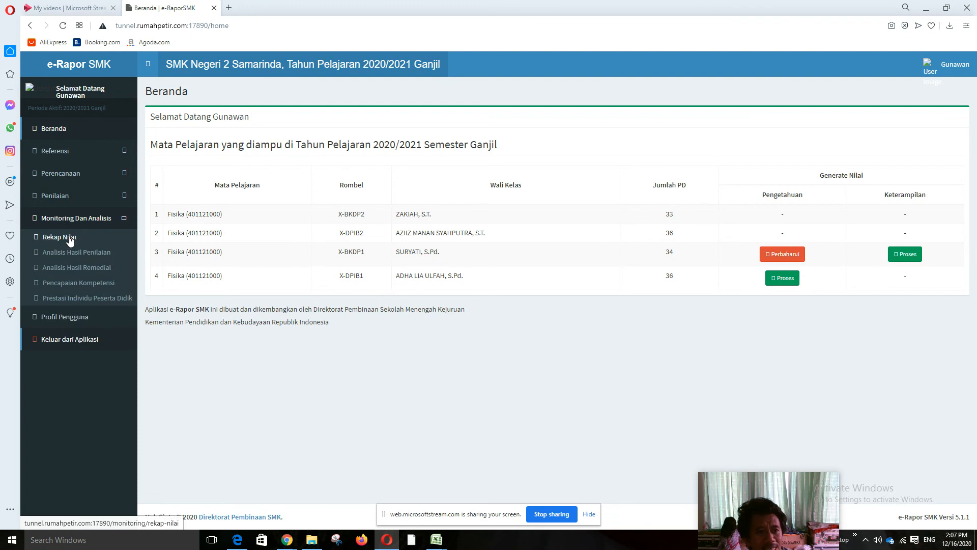
pyautogui.click(66, 239)
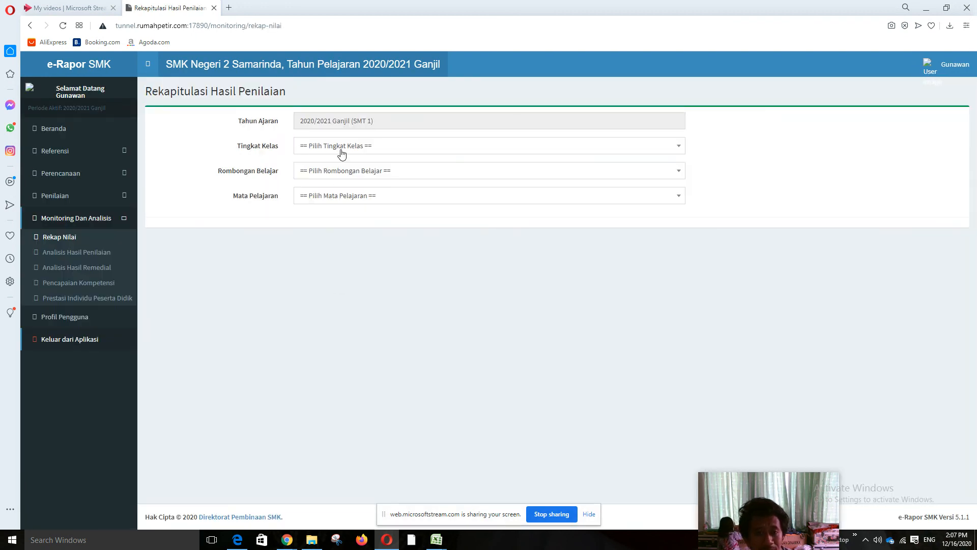
pyautogui.click(341, 153)
pyautogui.click(336, 197)
pyautogui.click(339, 167)
pyautogui.click(337, 172)
pyautogui.click(337, 172)
pyautogui.click(322, 222)
pyautogui.click(344, 198)
pyautogui.click(330, 248)
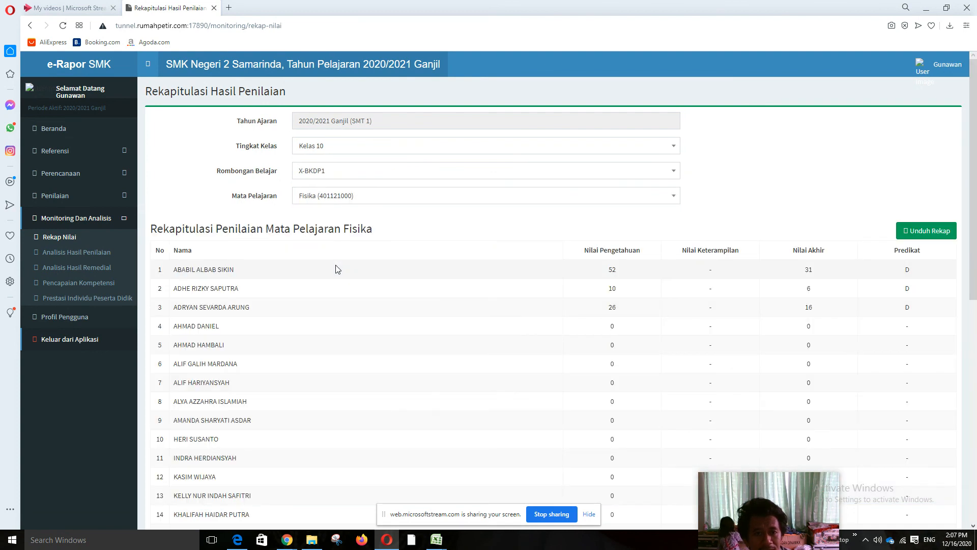
pyautogui.scroll(-6, 666, 304)
pyautogui.scroll(6, 663, 306)
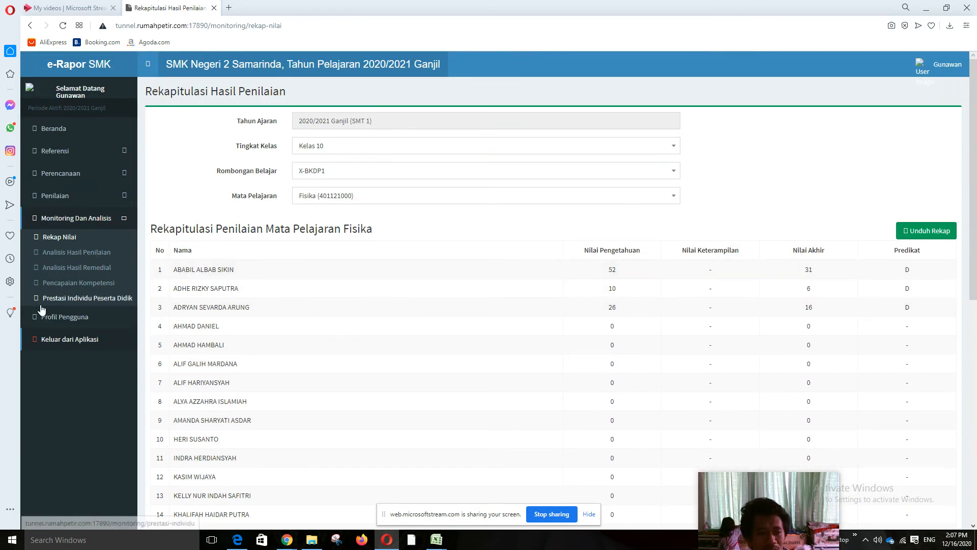
# - Open the Analisis Hasil Penilaian page and switch to the Microsoft Stream recording window in Chrome
pyautogui.click(98, 255)
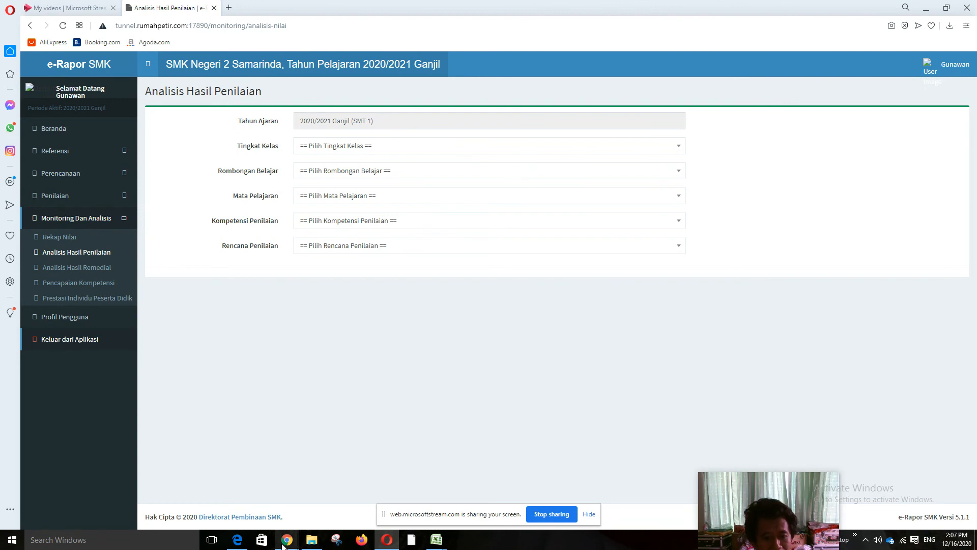
pyautogui.moveTo(286, 543)
pyautogui.click(212, 500)
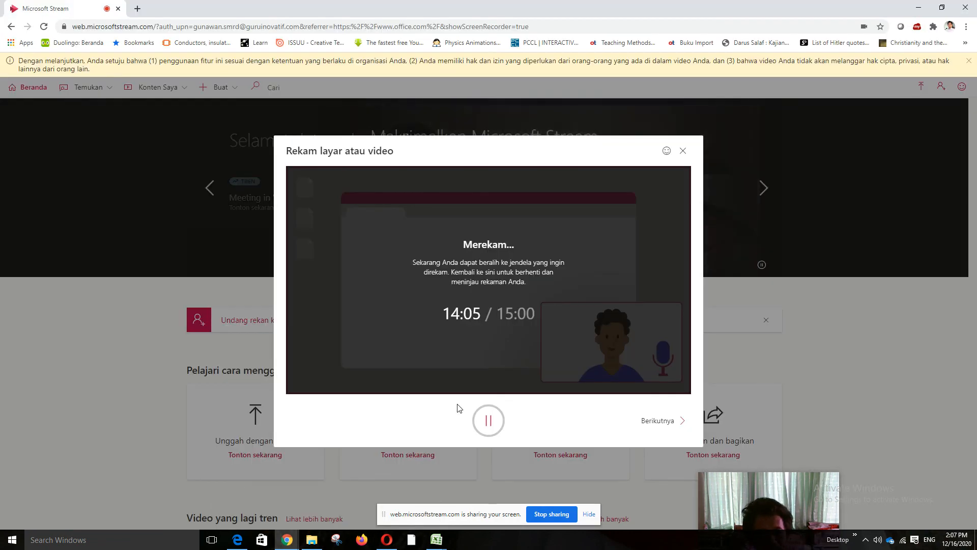